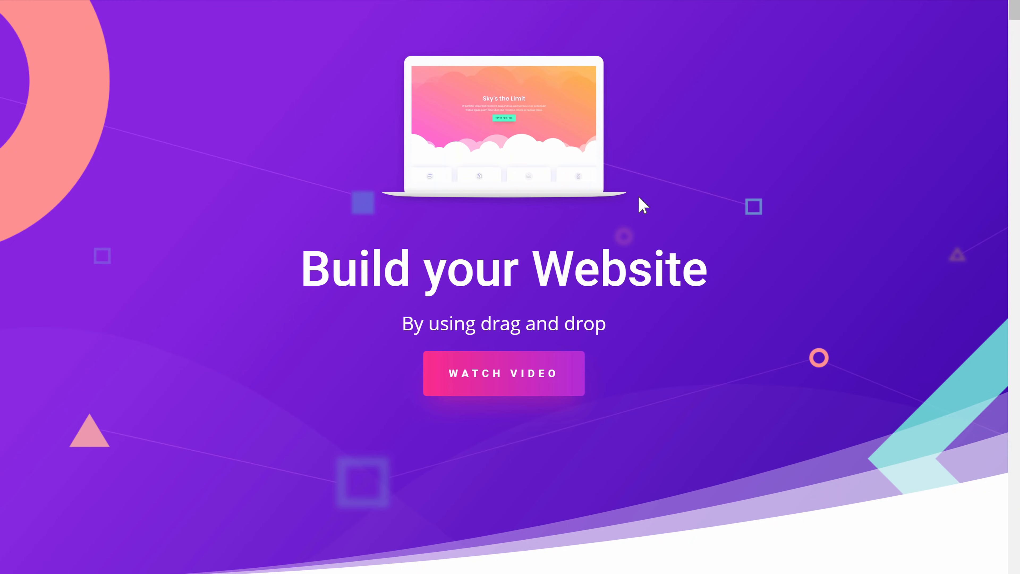
# Step: Resize the laptop image to 51% width, and enlarge the Contact Us heading to 100px with adjusted letter spacing
pyautogui.moveTo(640, 203); pyautogui.dragTo(775, 368)
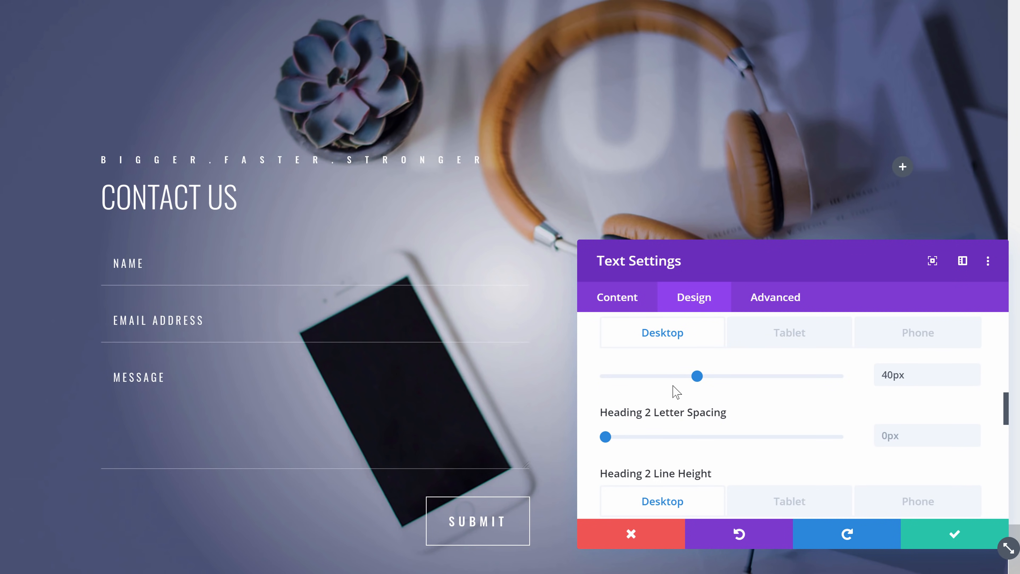
pyautogui.moveTo(697, 376); pyautogui.dragTo(837, 377)
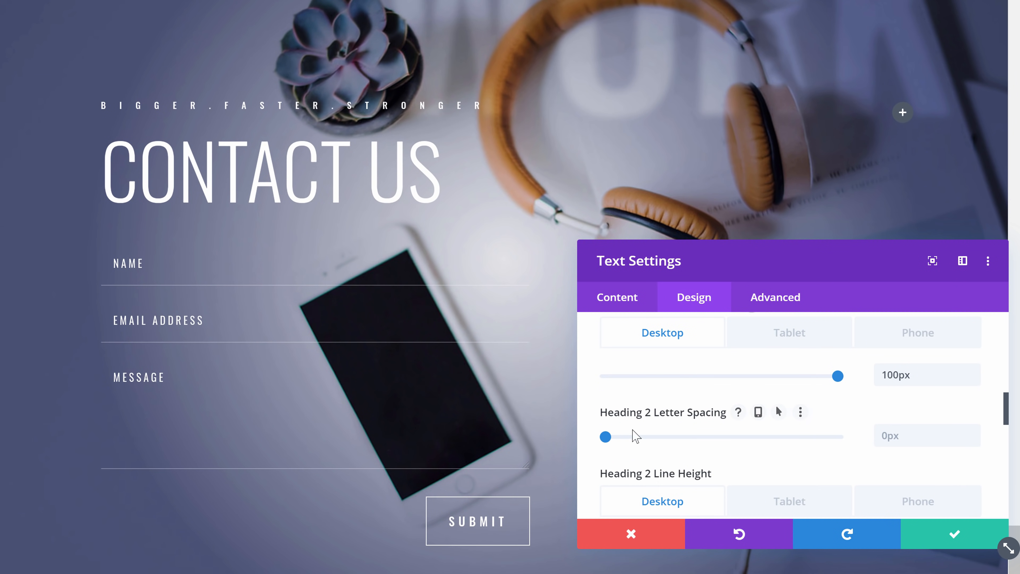
pyautogui.moveTo(621, 438); pyautogui.dragTo(631, 445)
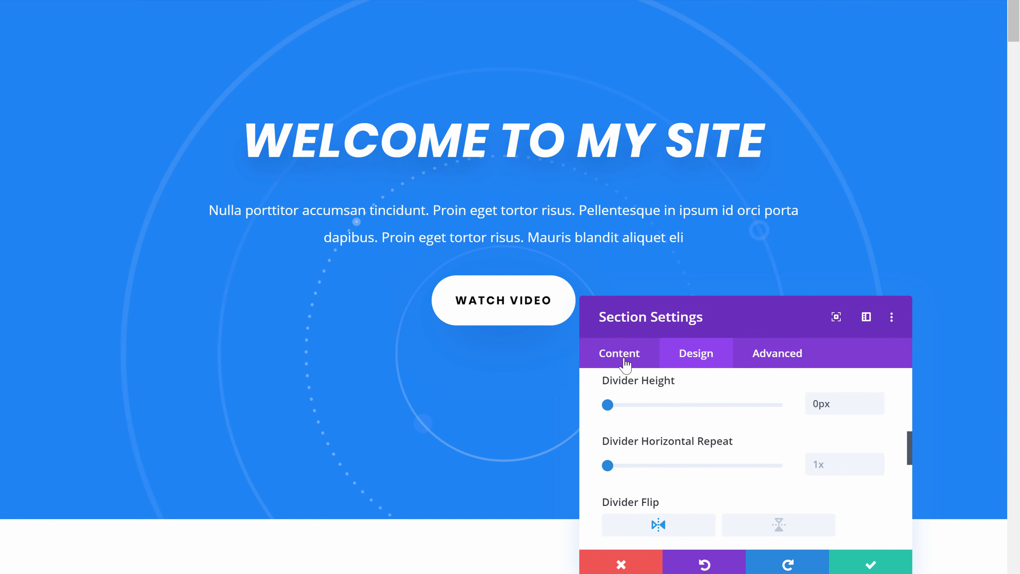
# Step: Restyle the "Better design for your content" text by choosing another text font in its design settings
pyautogui.moveTo(660, 305); pyautogui.dragTo(737, 81)
pyautogui.moveTo(689, 182); pyautogui.dragTo(749, 183)
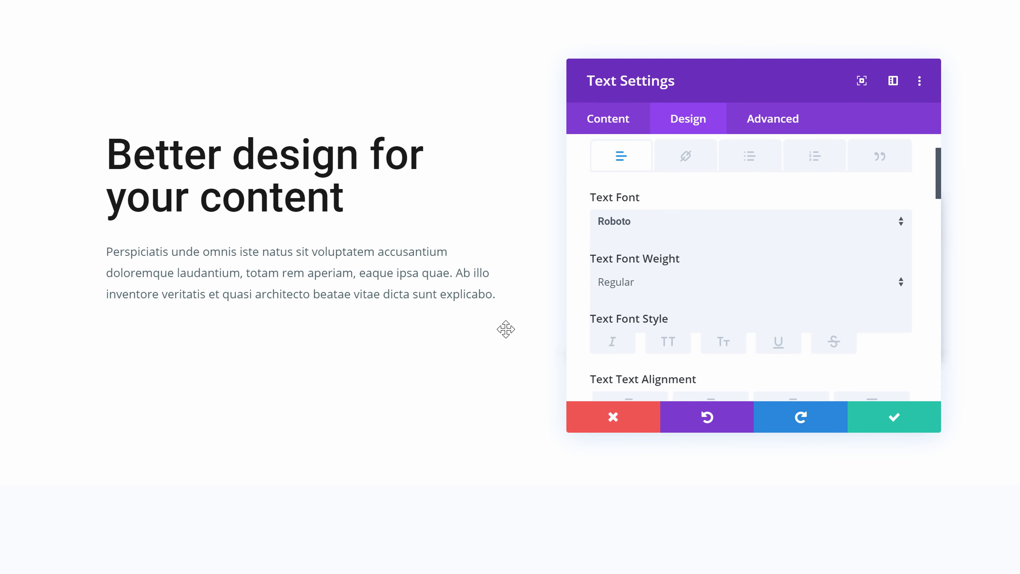
pyautogui.click(657, 226)
pyautogui.click(642, 302)
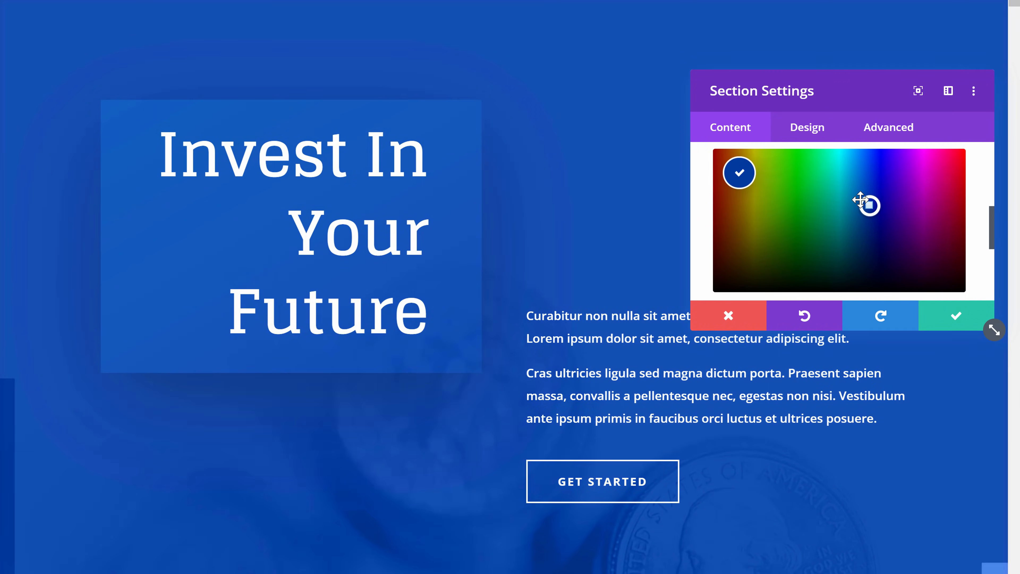
# Step: Change the Invest In Your Future section's background color and extend the spacing below its heading box
pyautogui.moveTo(865, 203); pyautogui.dragTo(910, 196)
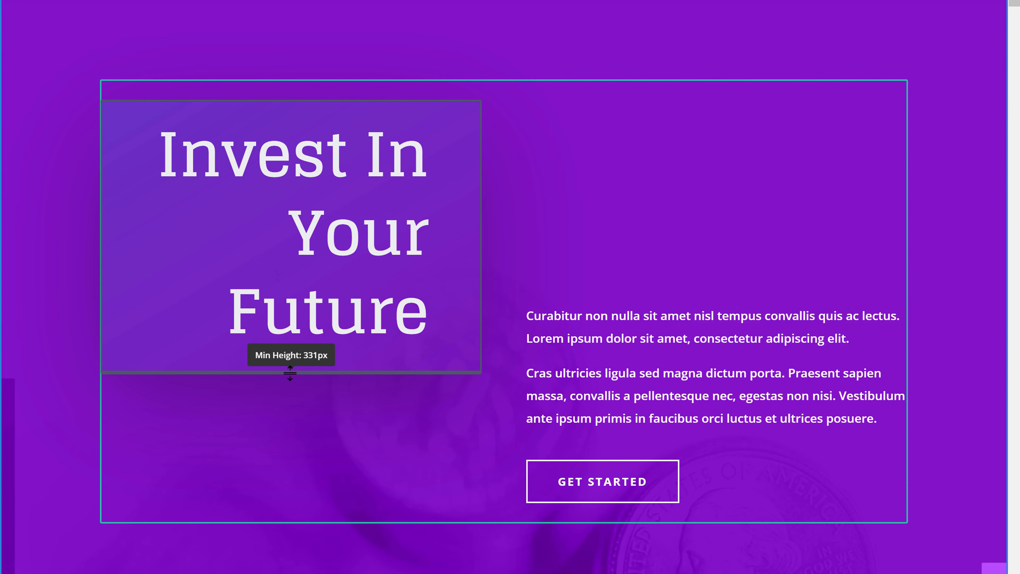
pyautogui.moveTo(291, 372); pyautogui.dragTo(292, 509)
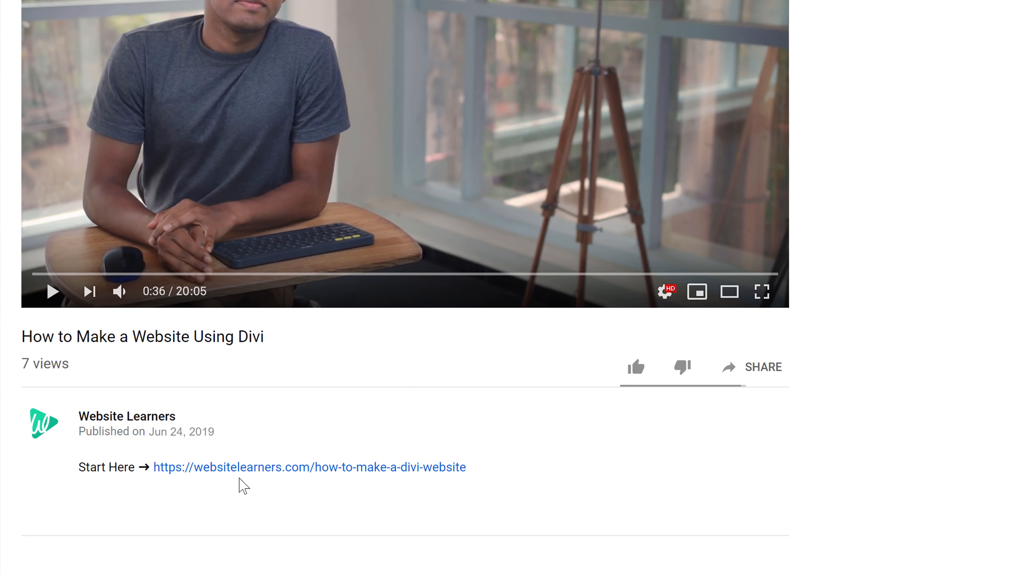
# Step: Open the websitelearners.com/how-to-make-a-divi-website guide from the video description and check the website name webinvents.com for availability
pyautogui.click(211, 479)
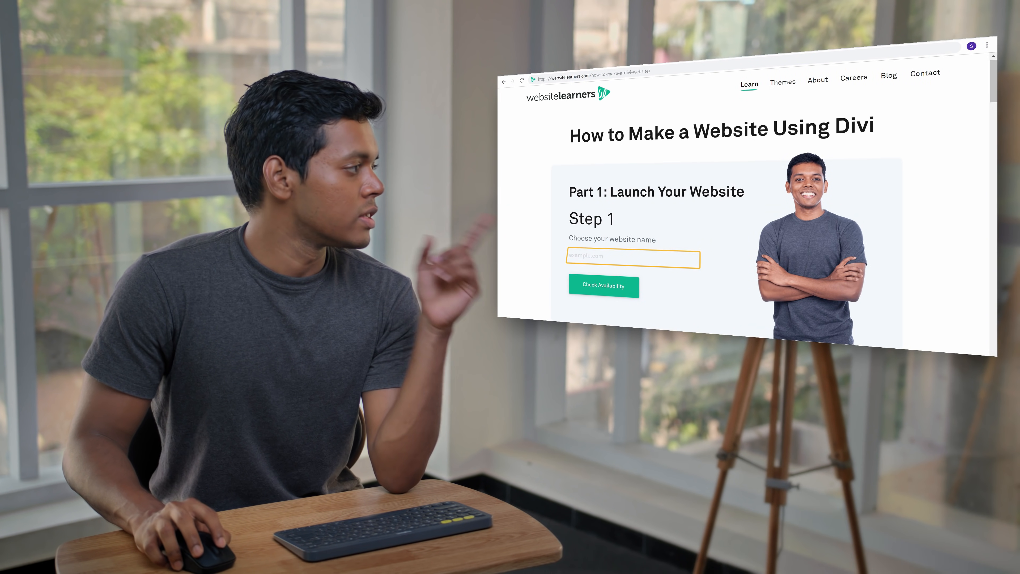
pyautogui.click(664, 259)
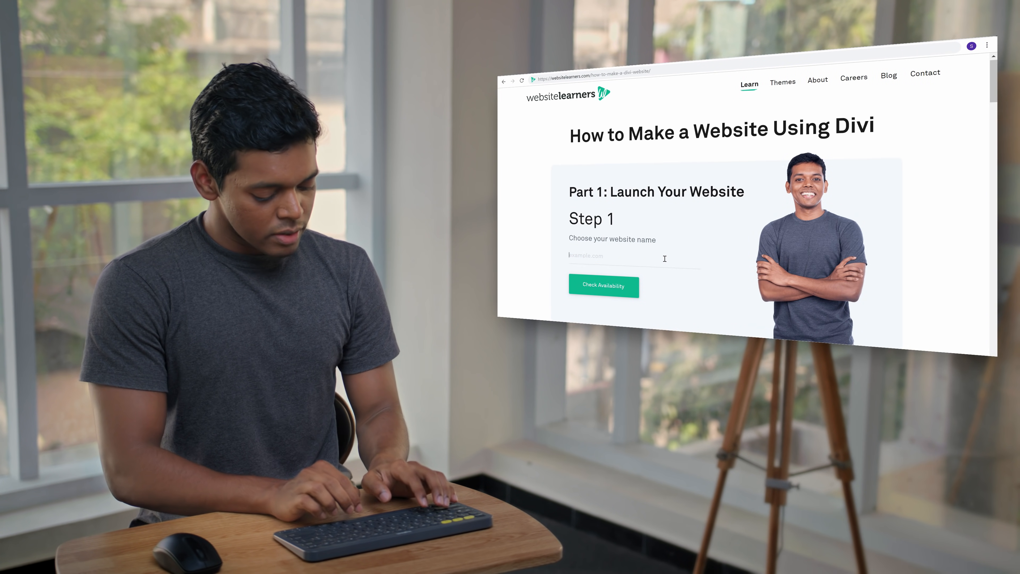
pyautogui.write('webin')
pyautogui.write('vents.com')
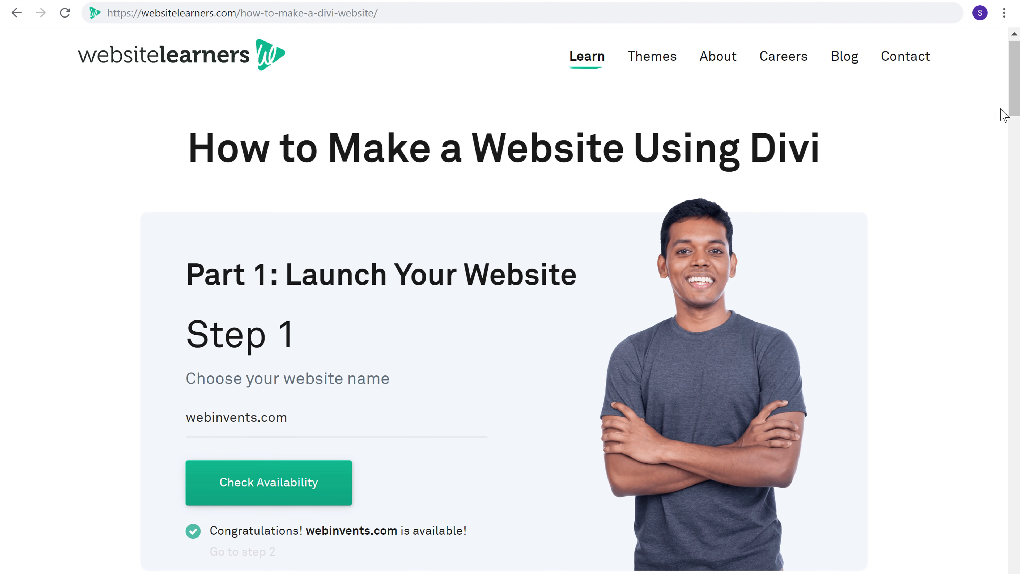
# Step: Go to the Get Hosting & Domain offer in Step 2 and choose the StartUp managed WordPress hosting plan
pyautogui.moveTo(1013, 113); pyautogui.dragTo(1013, 168)
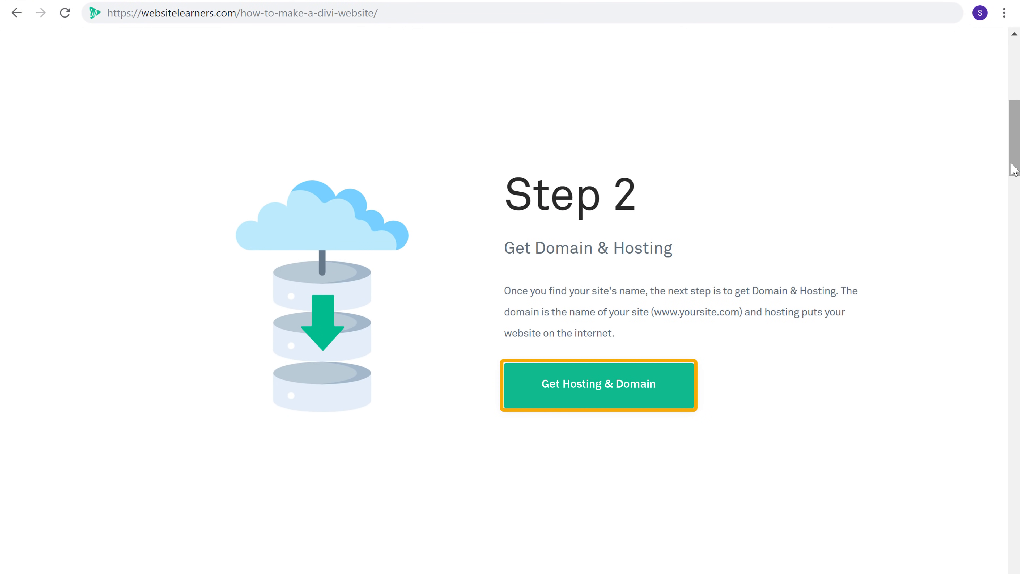
pyautogui.click(576, 390)
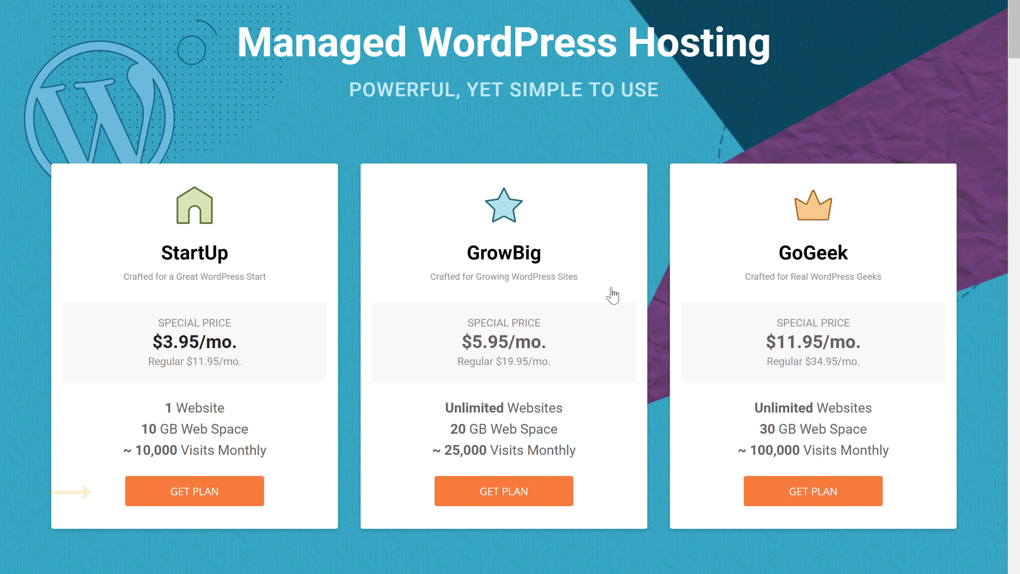
pyautogui.click(196, 500)
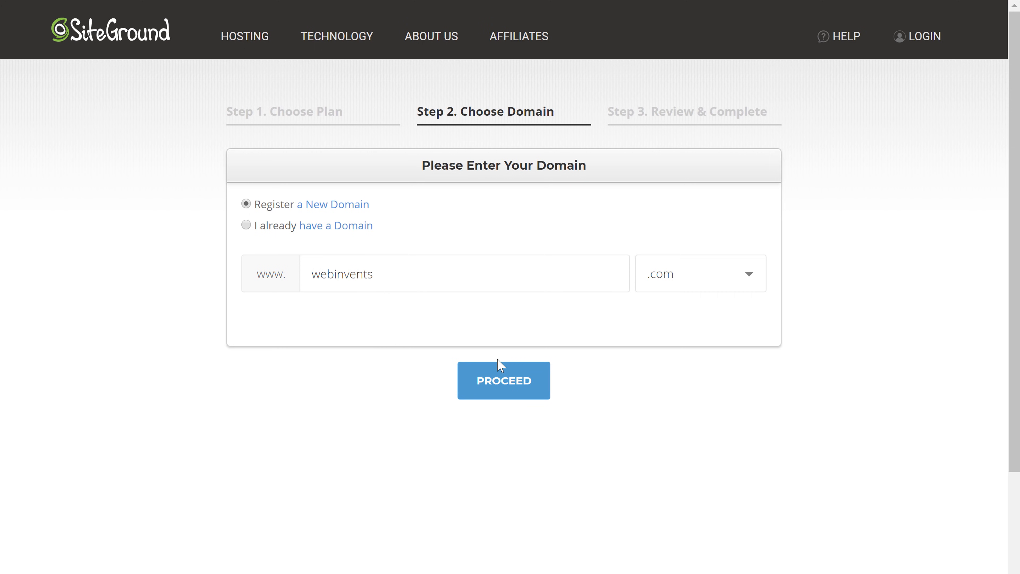
# Step: Proceed with registering webinvents.com as a new domain and pay for the StartUp hosting plan with a 1 year period
pyautogui.click(502, 388)
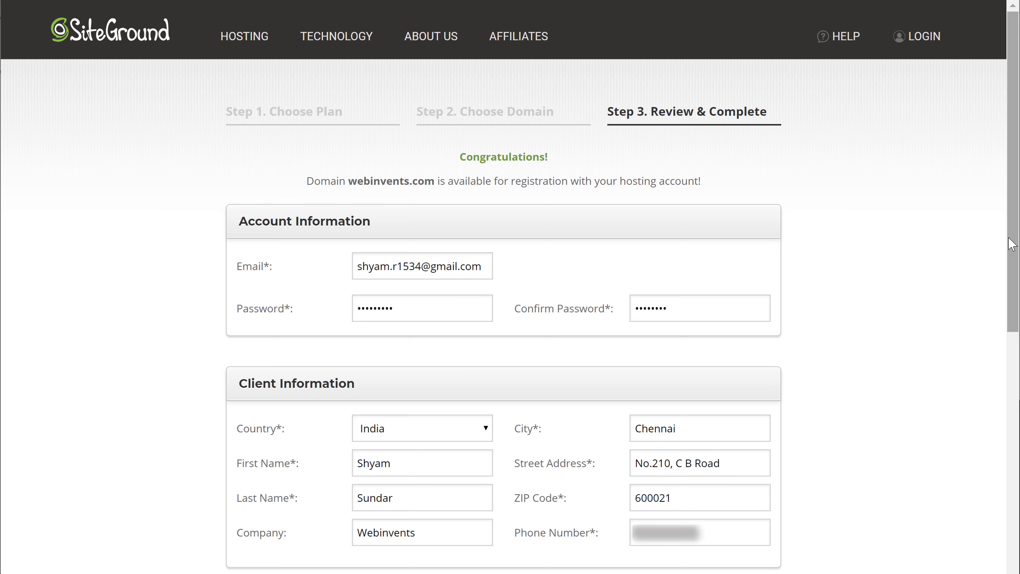
pyautogui.moveTo(1009, 240); pyautogui.dragTo(992, 533)
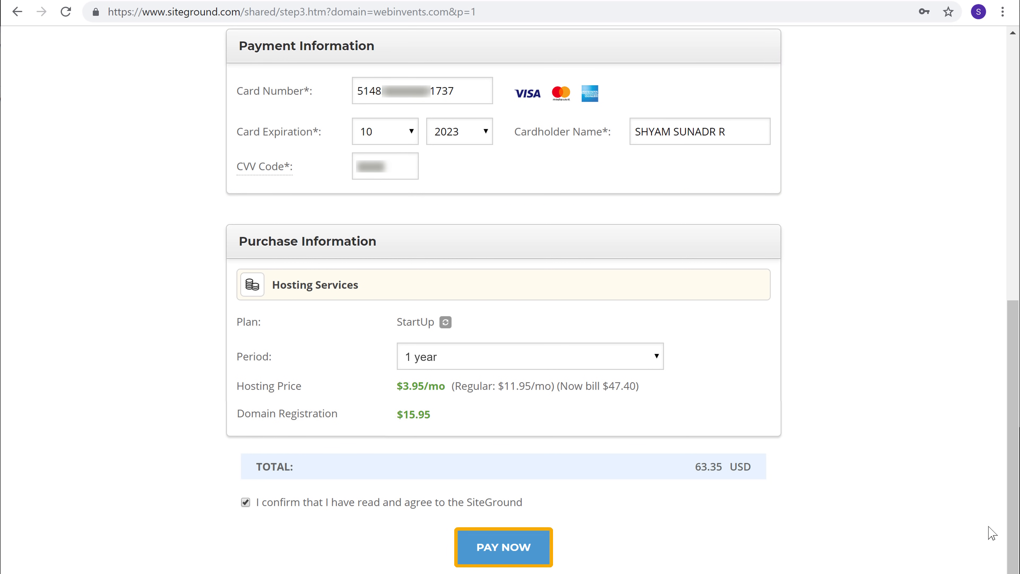
pyautogui.click(503, 552)
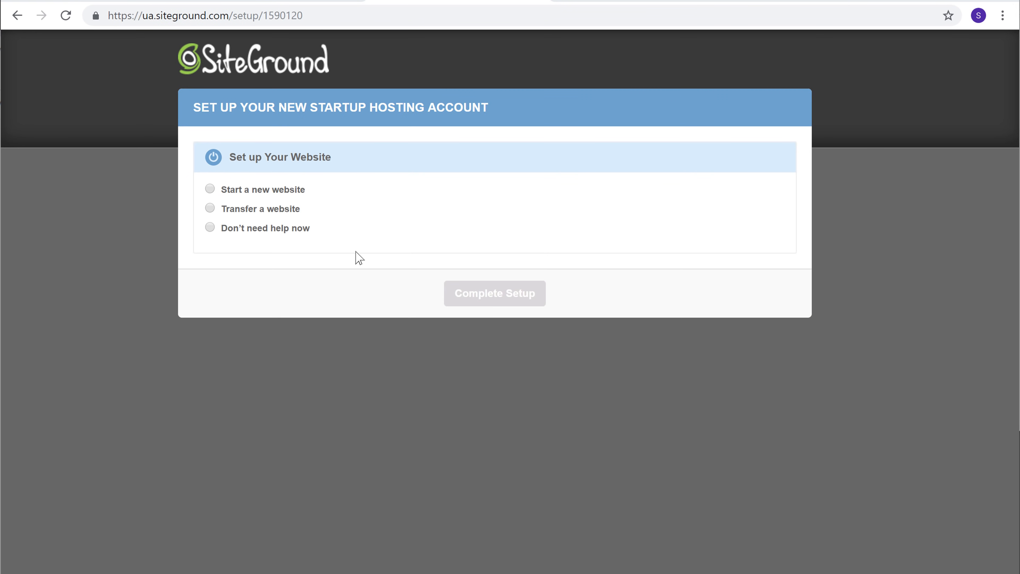
# Step: Set up the hosting account to start a new website with WordPress as the software to install
pyautogui.click(211, 190)
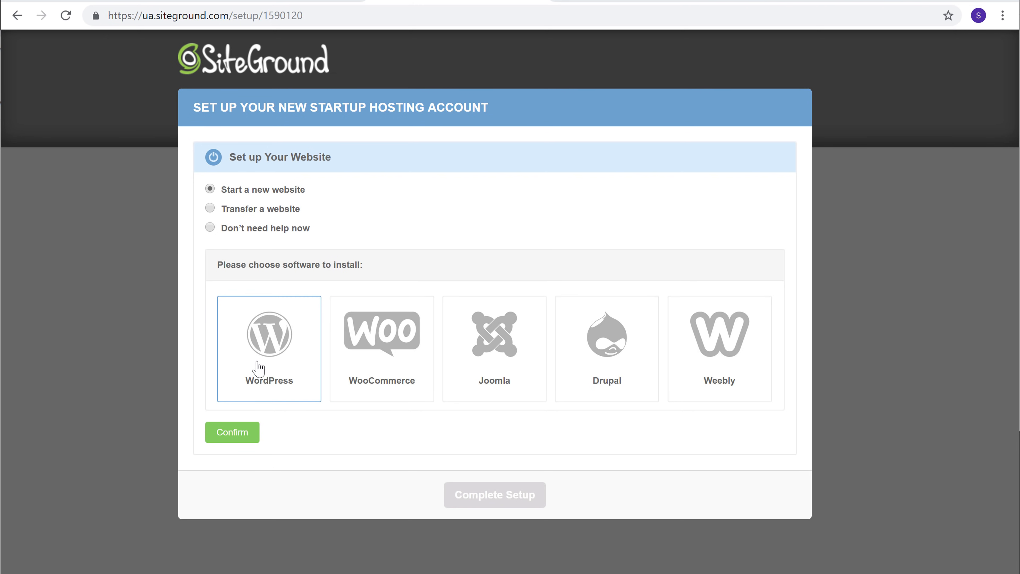
pyautogui.click(269, 391)
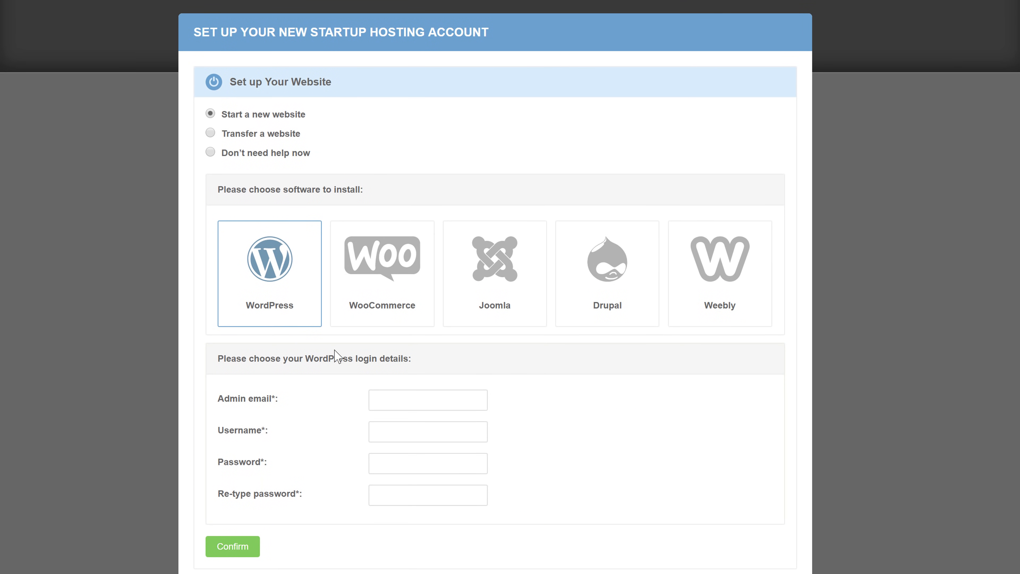
# Step: Enter the WordPress admin email, the username webinvents and the password twice, confirm them, and complete the hosting setup
pyautogui.click(435, 400)
pyautogui.press('Tab')
pyautogui.write('•••••••••')
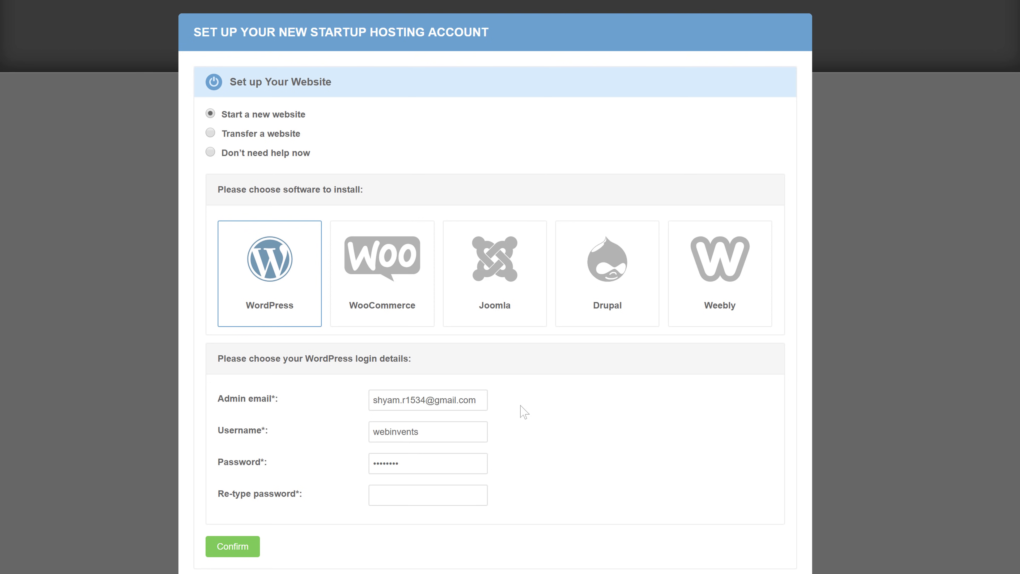
pyautogui.press('Tab')
pyautogui.write('•••••••••')
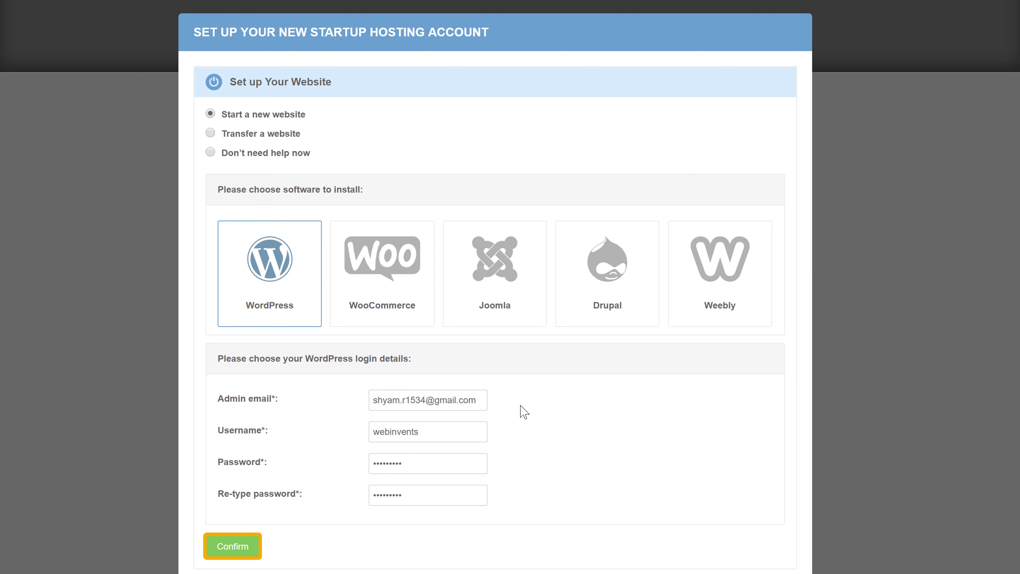
pyautogui.scroll(-1, 517, 410)
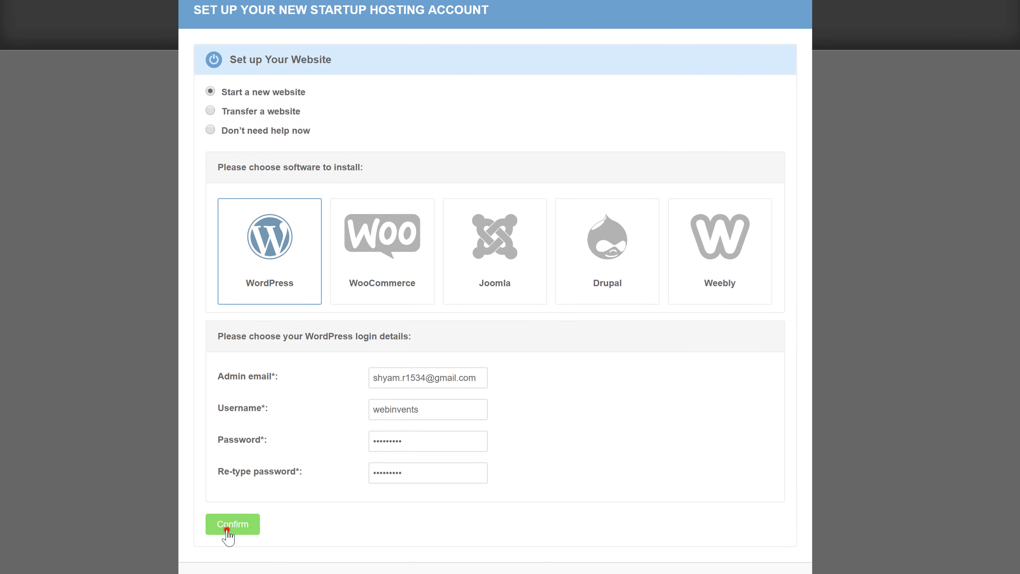
pyautogui.click(227, 530)
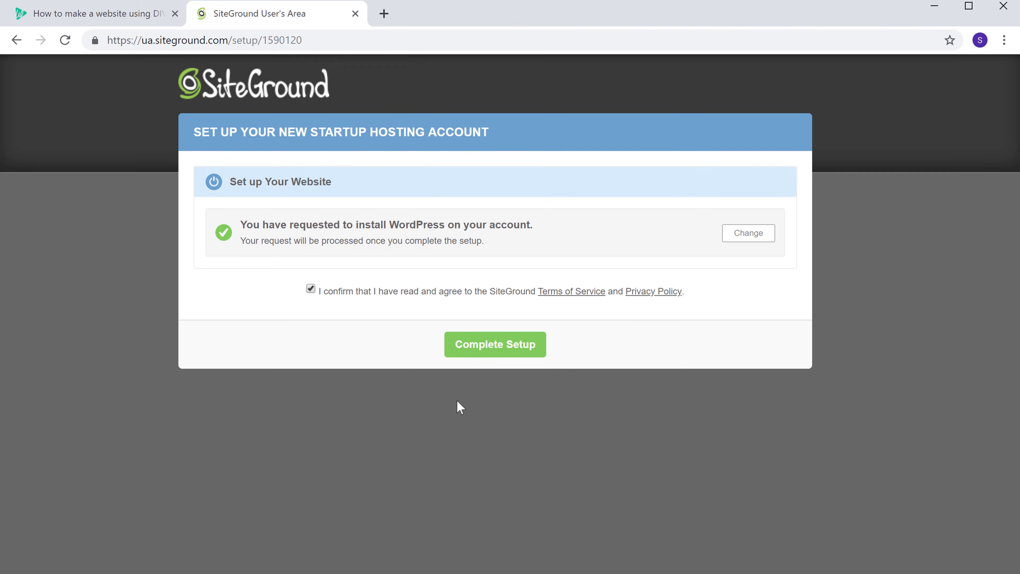
pyautogui.click(490, 322)
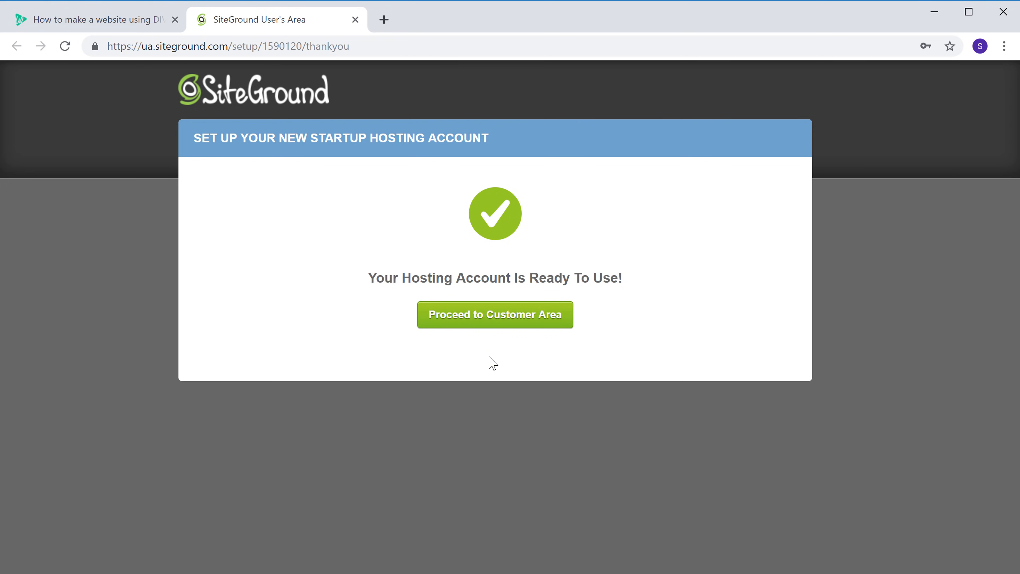
# Step: Open webinvents.com in a new browser tab
pyautogui.click(471, 25)
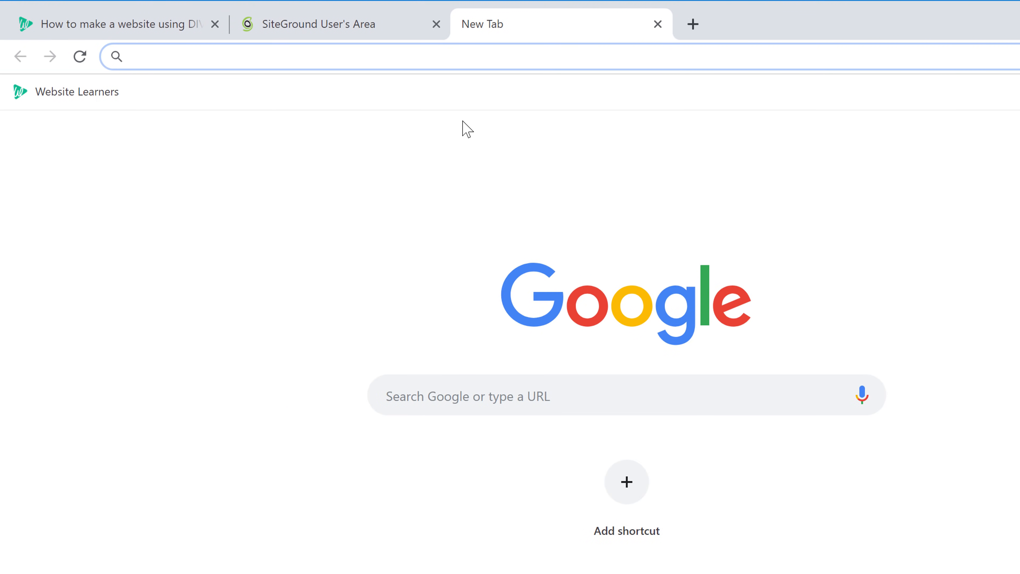
pyautogui.write('webinvents.com')
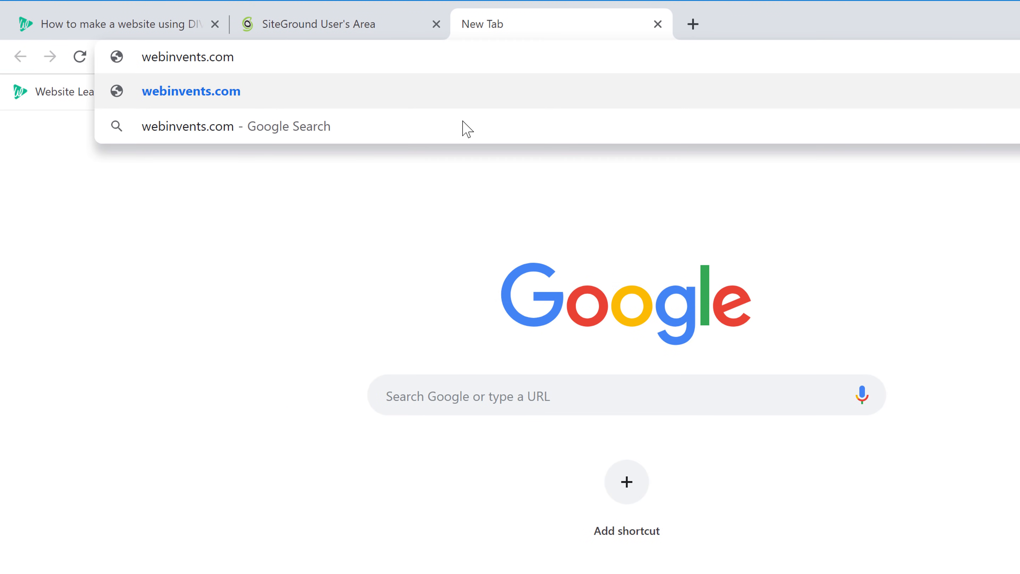
pyautogui.press('Return')
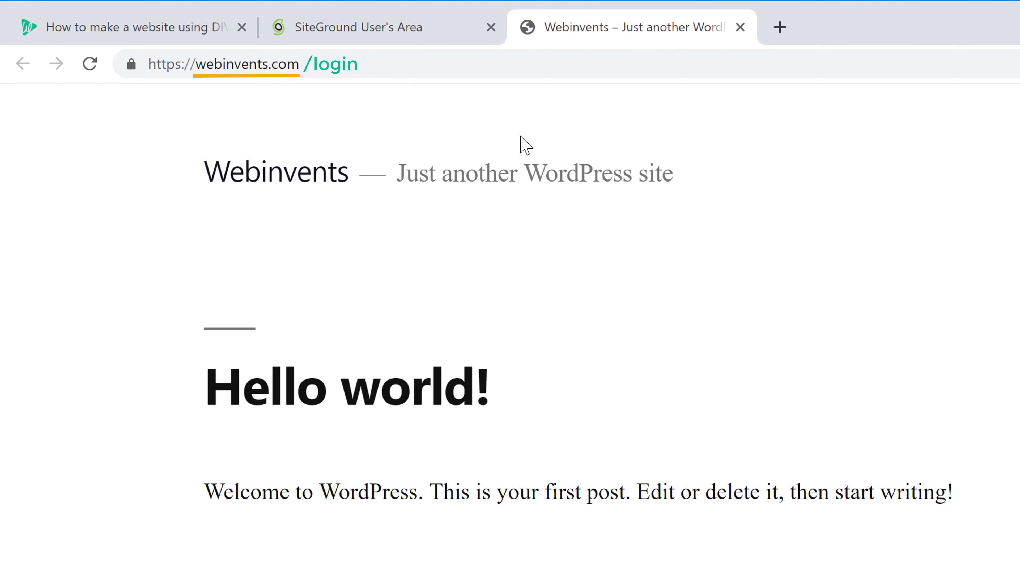
# Step: Open the site's WordPress login page at webinvents.com/login
pyautogui.click(350, 67)
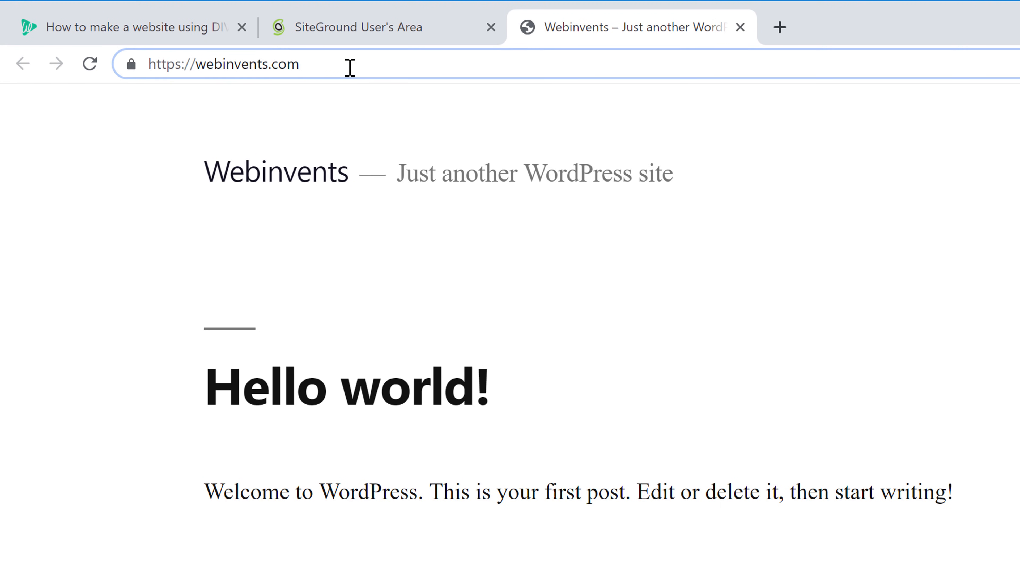
pyautogui.write('/login')
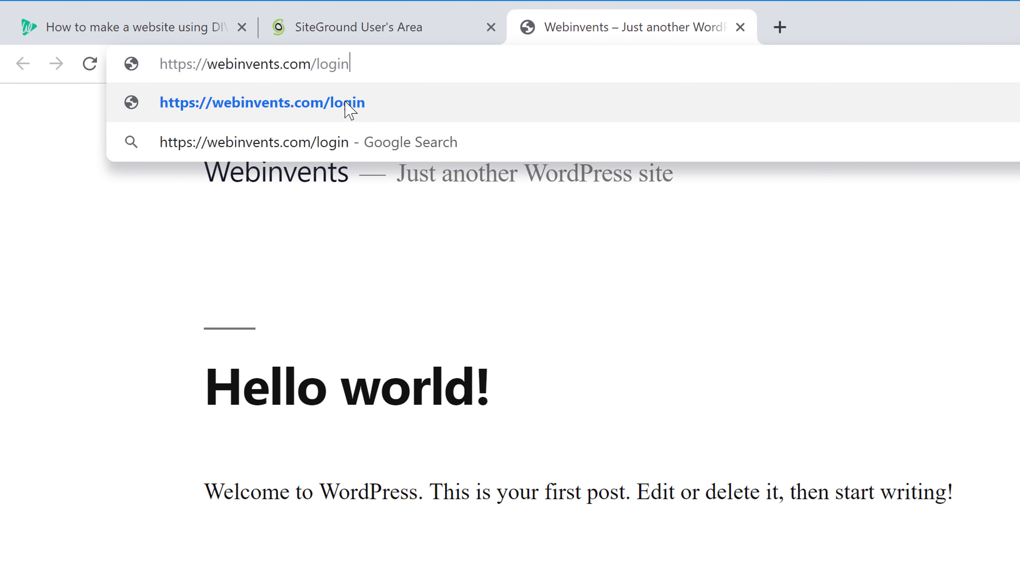
pyautogui.click(346, 103)
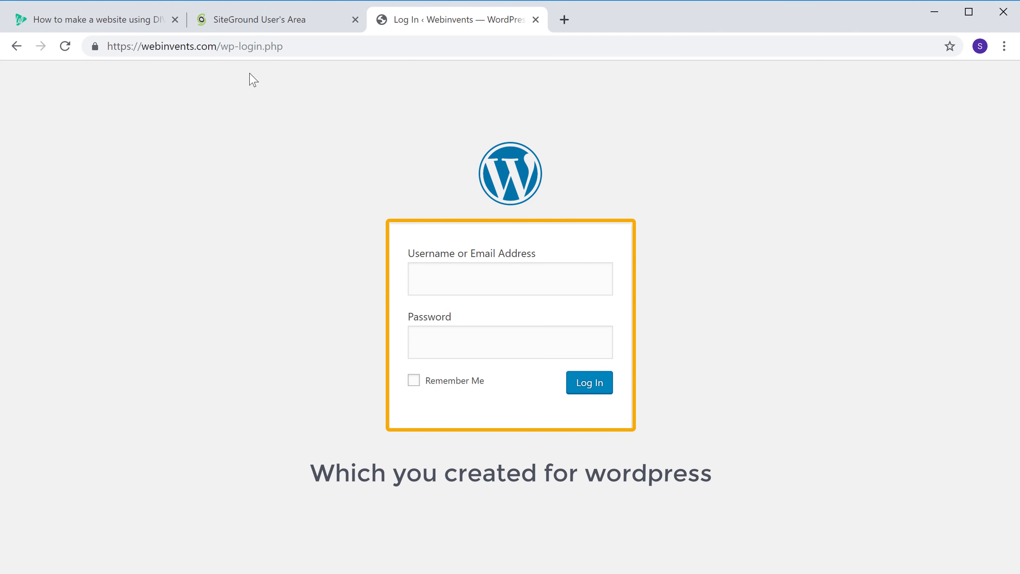
# Step: Log in to WordPress with the username webinvents and the account password
pyautogui.click(467, 277)
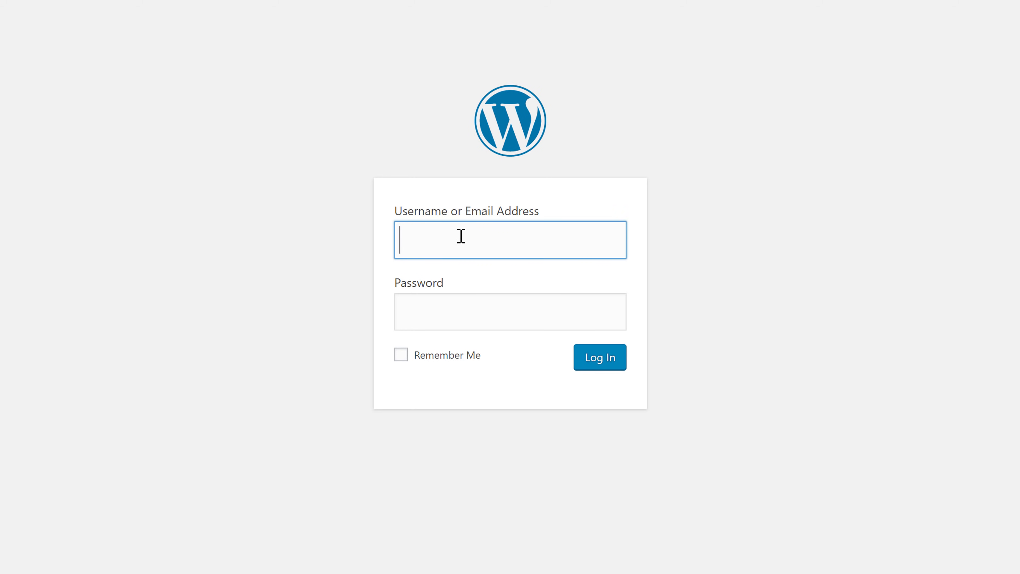
pyautogui.press('Tab')
pyautogui.write('****')
pyautogui.click(681, 245)
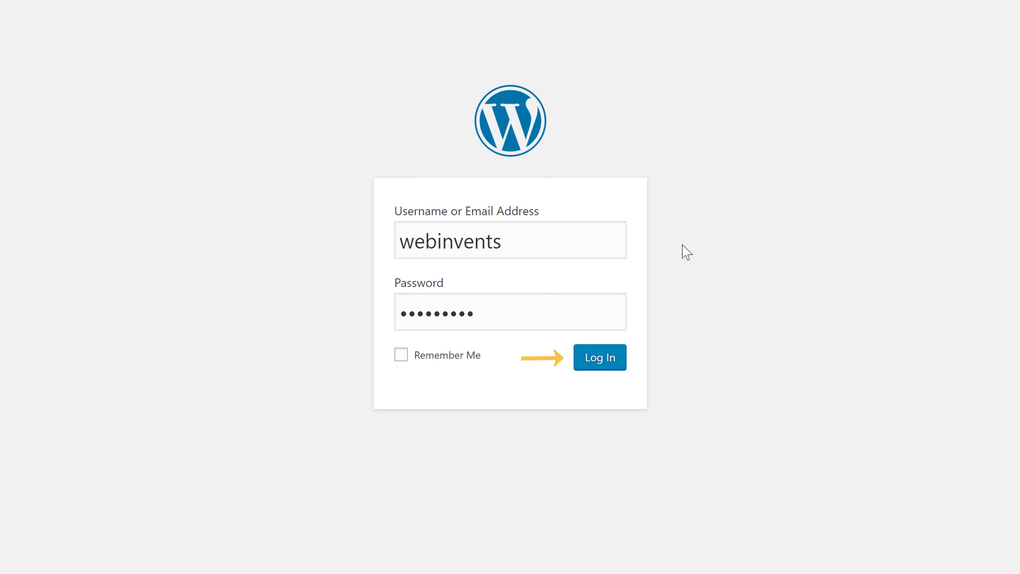
pyautogui.click(600, 366)
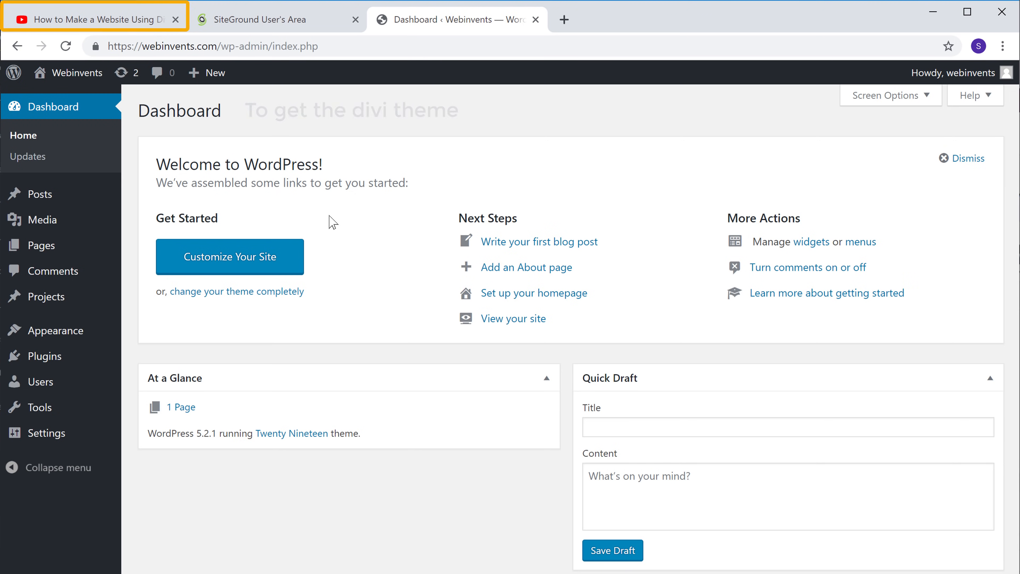
# Step: Return to the YouTube video, open the websitelearners.com/get/divi link in its description, and sign up for Yearly Access
pyautogui.click(71, 32)
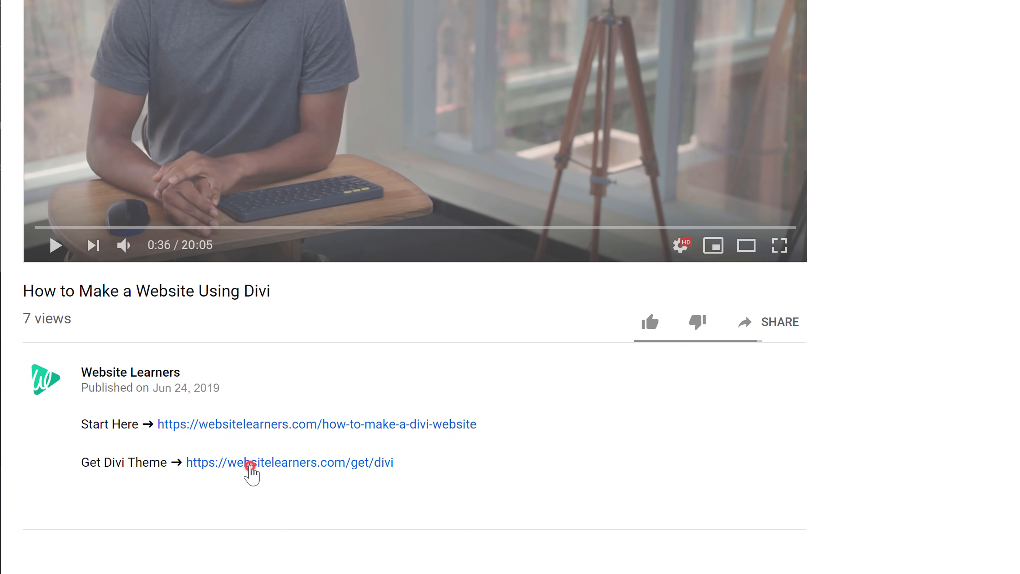
pyautogui.click(250, 466)
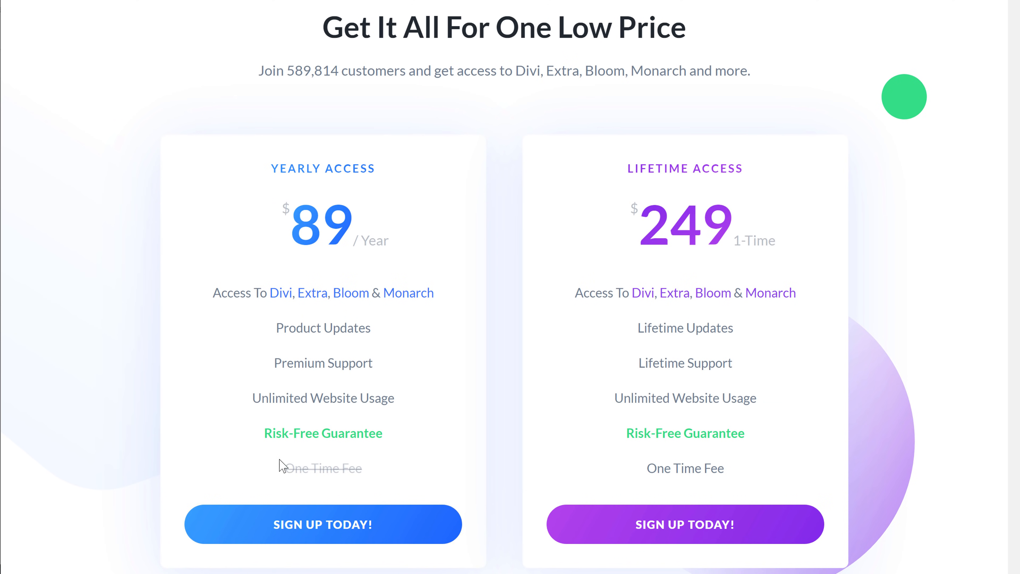
pyautogui.click(290, 532)
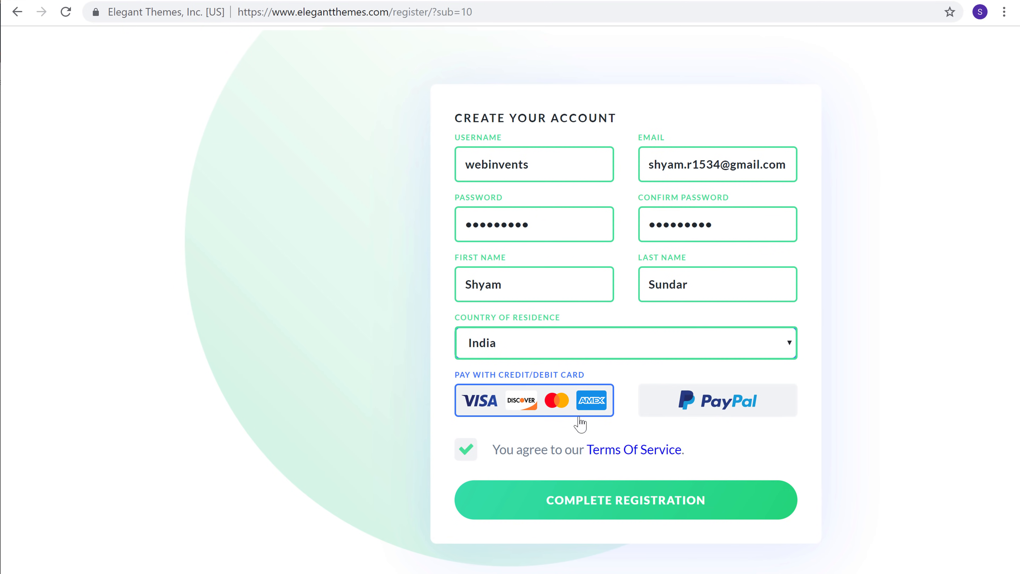
# Step: Complete the Elegant Themes account registration with card payment and pay the $89.00 yearly fee
pyautogui.click(589, 513)
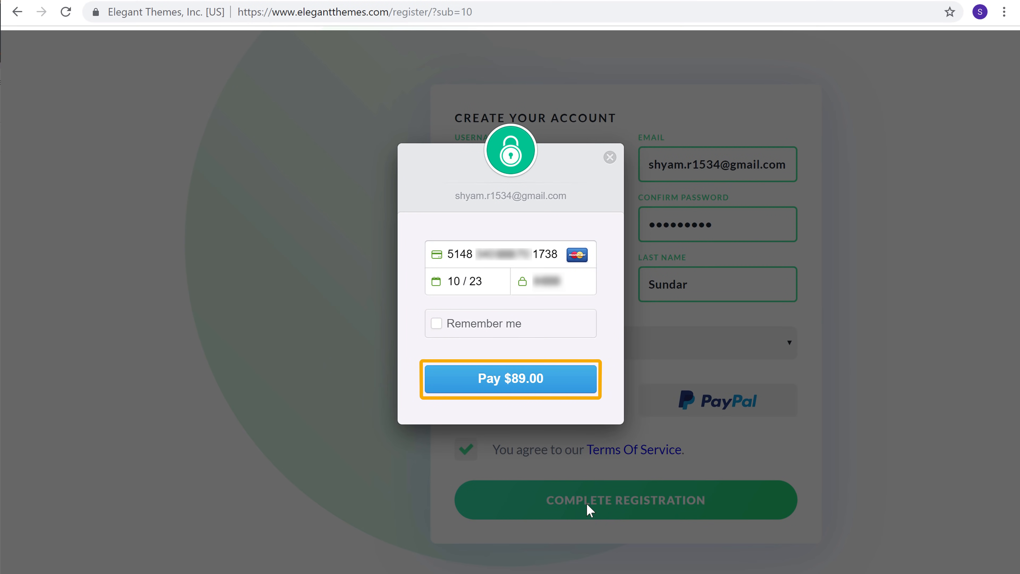
pyautogui.click(492, 388)
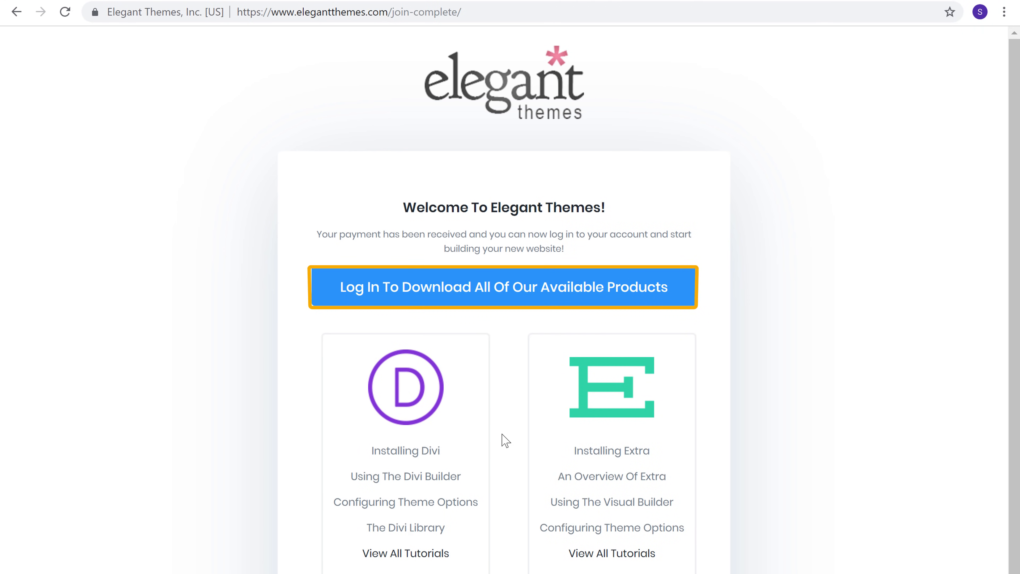
# Step: Log in to the Elegant Themes members area with the username webinvents and the account password, and download the Divi theme
pyautogui.click(489, 298)
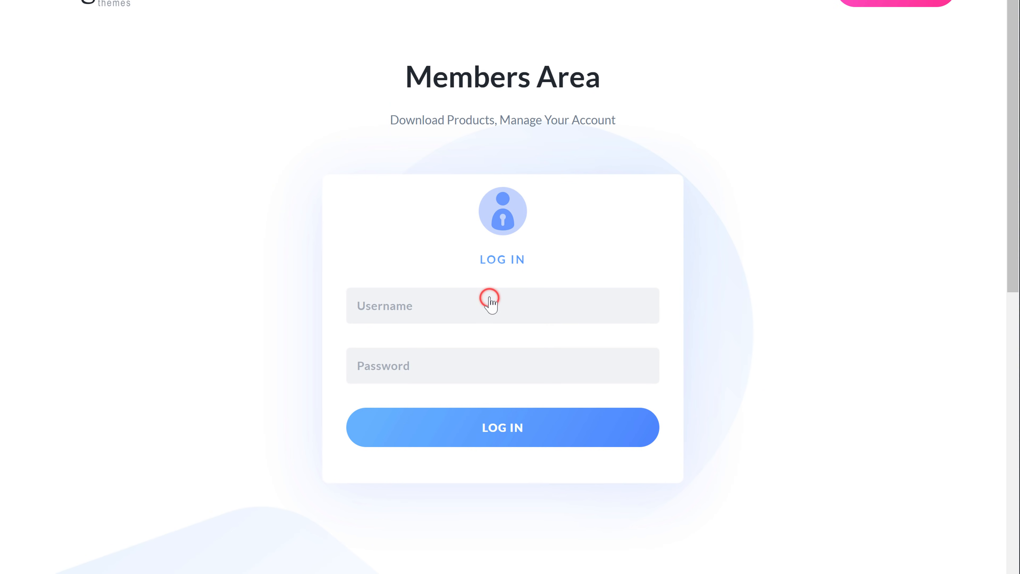
pyautogui.scroll(1, 535, 310)
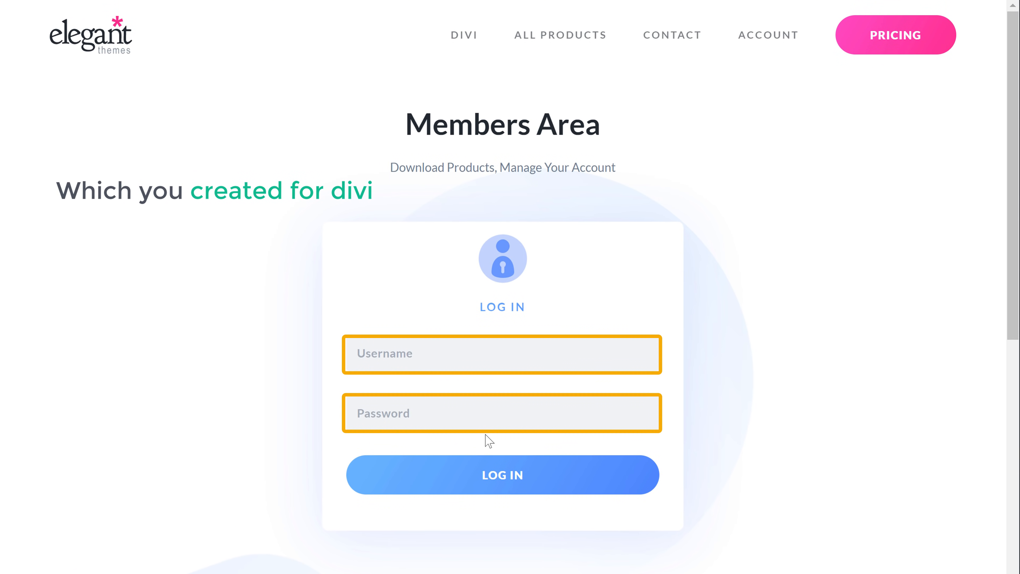
pyautogui.click(430, 357)
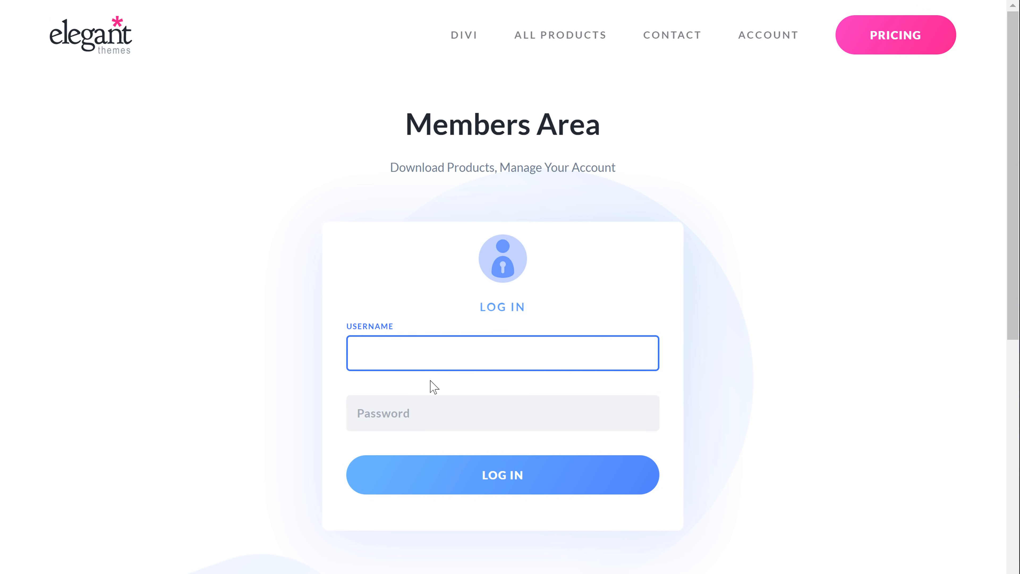
pyautogui.write('webinvents')
pyautogui.press('Tab')
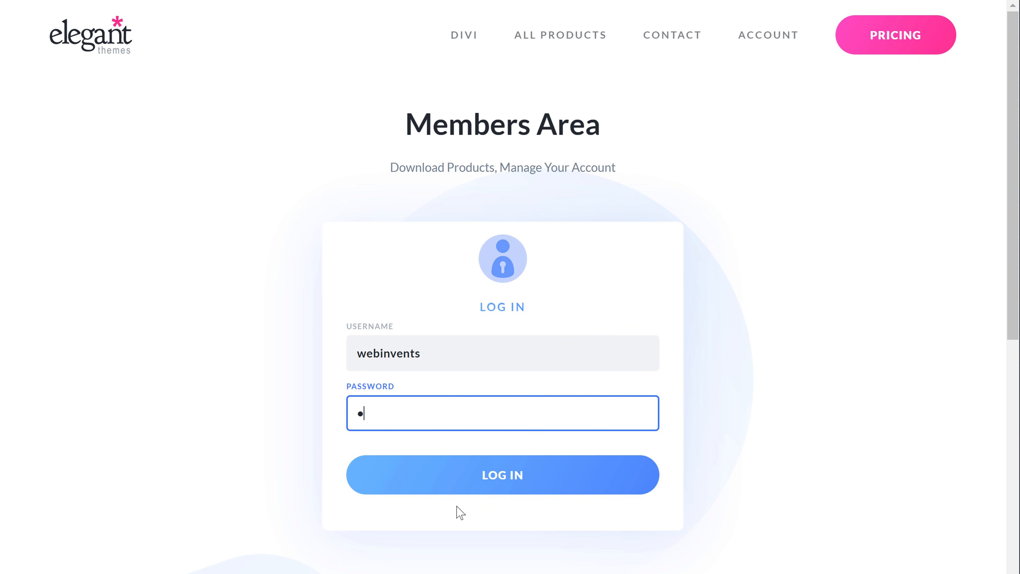
pyautogui.write('•••••••••')
pyautogui.press('Return')
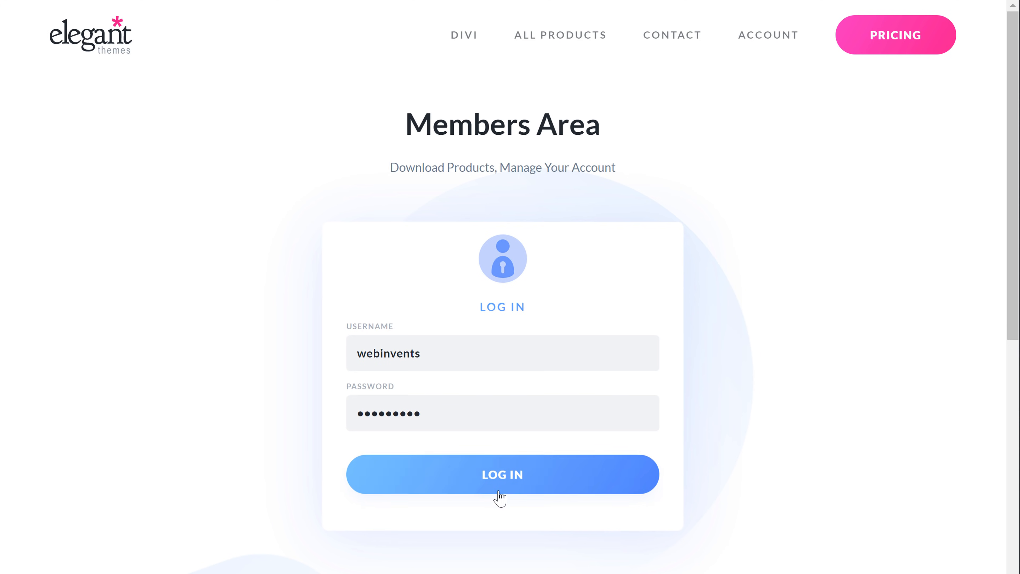
pyautogui.click(502, 482)
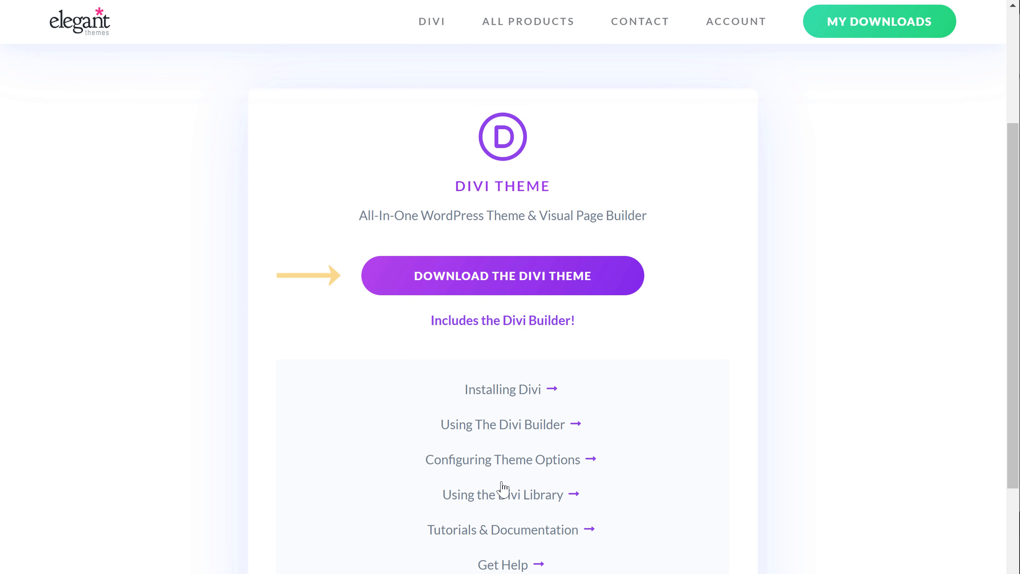
pyautogui.click(507, 297)
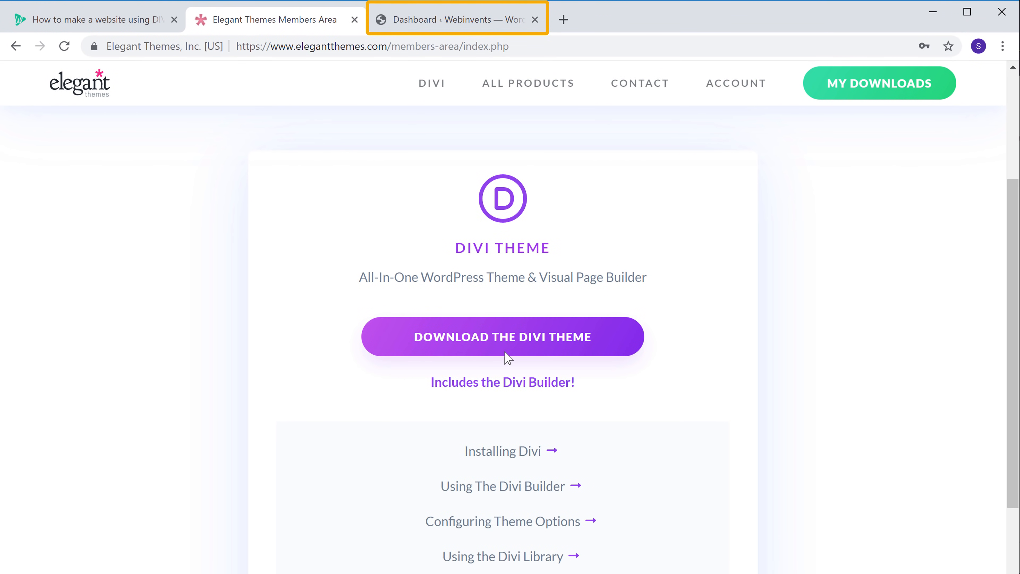
# Step: Switch to the WordPress dashboard and install a new theme by uploading Divi.zip from the Downloads\Divi folder
pyautogui.click(437, 22)
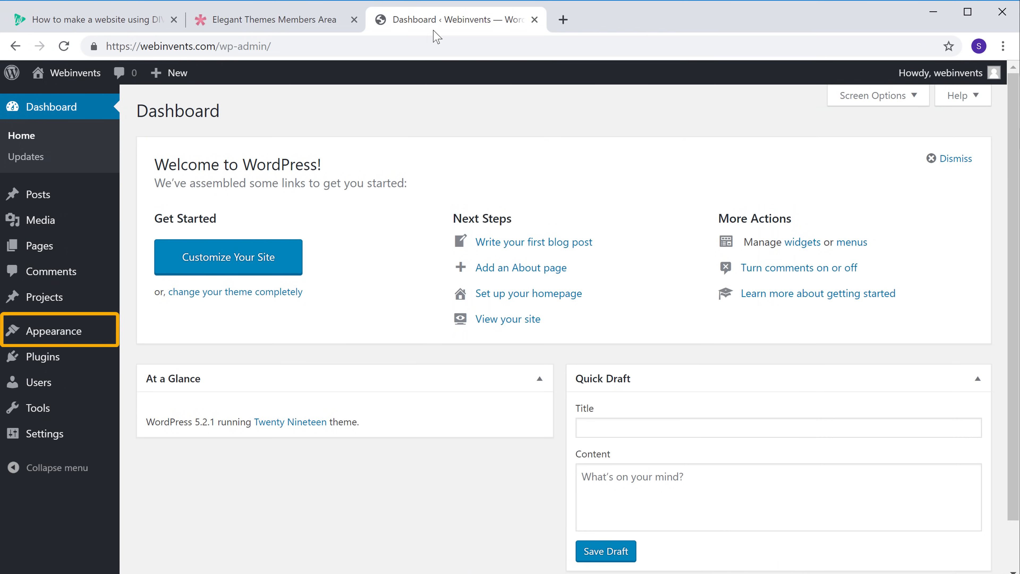
pyautogui.moveTo(38, 337)
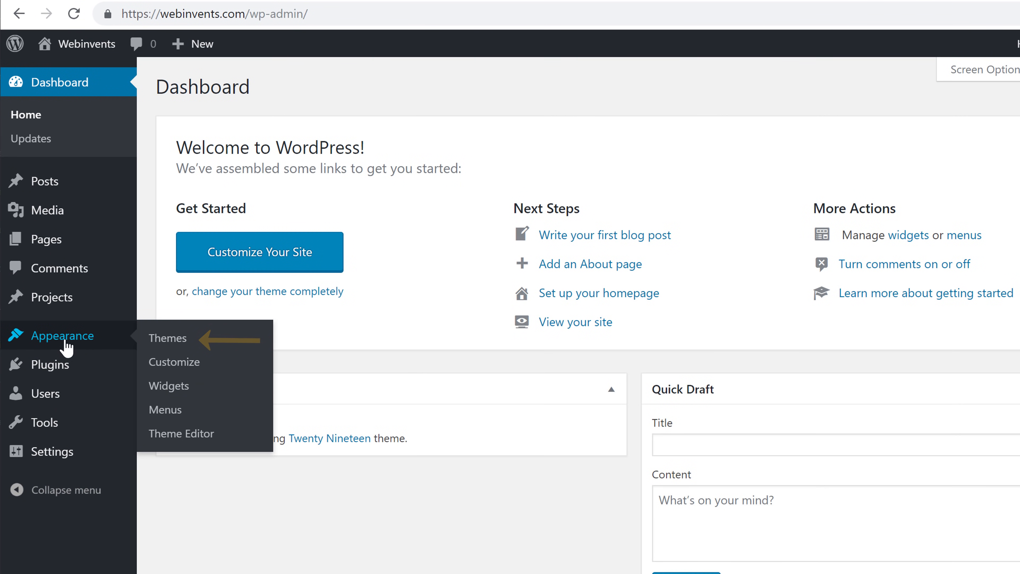
pyautogui.click(167, 339)
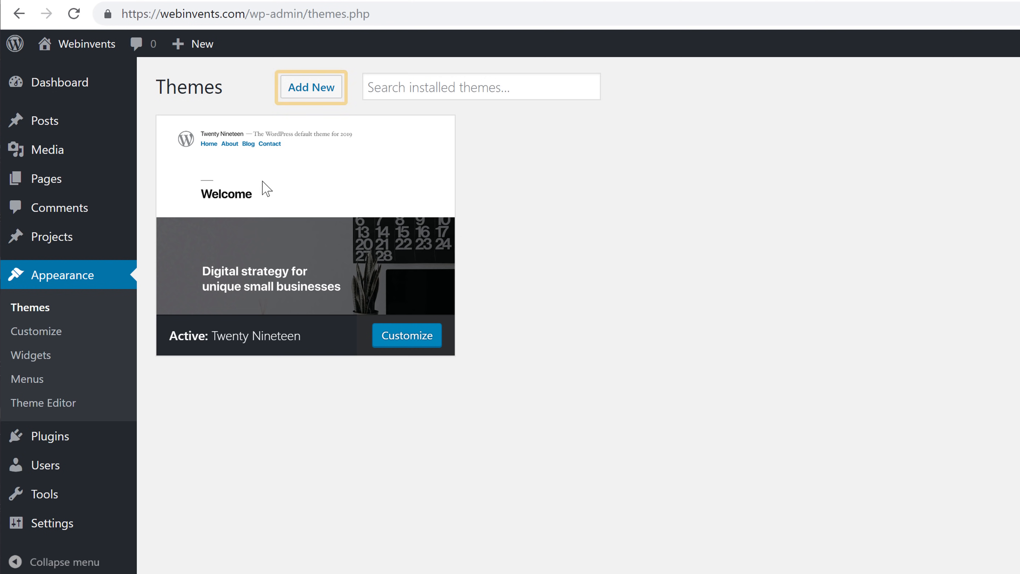
pyautogui.click(306, 92)
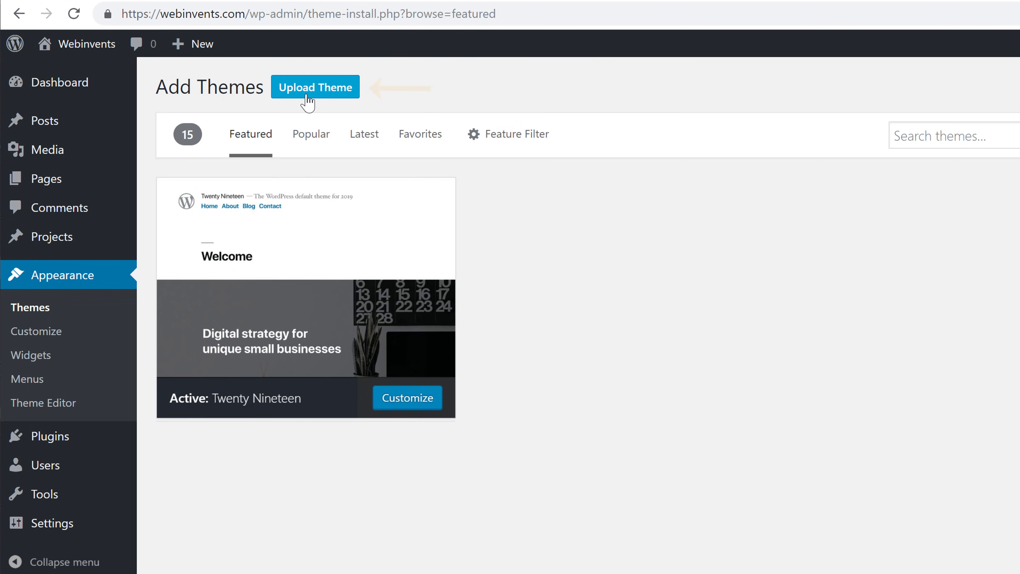
pyautogui.click(305, 92)
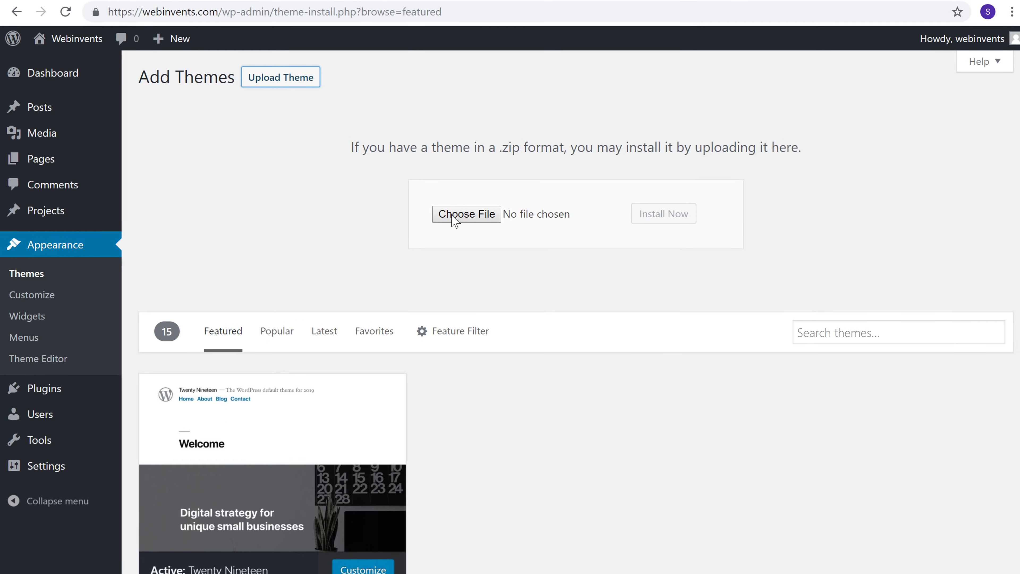
pyautogui.click(456, 221)
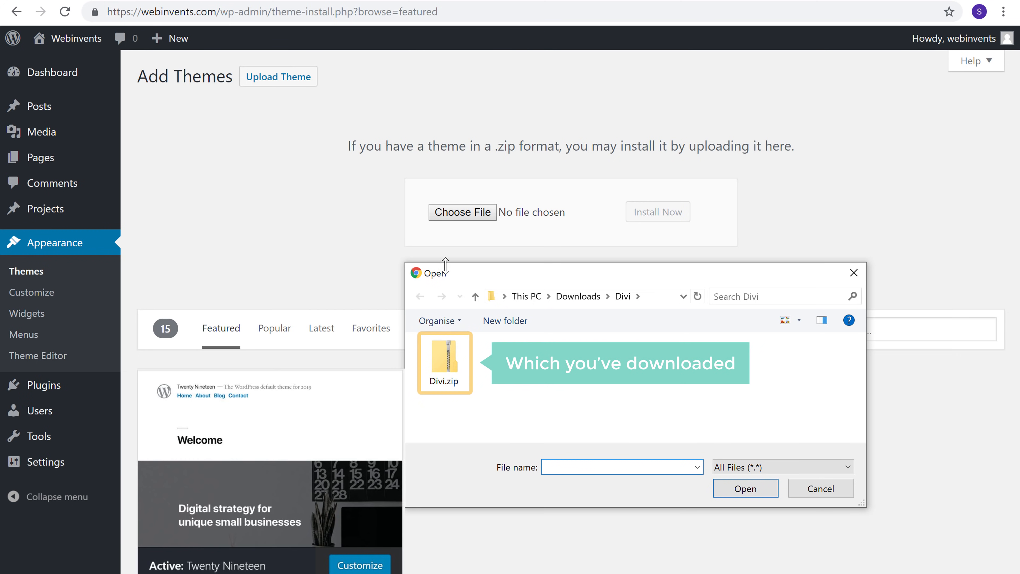
pyautogui.doubleClick(440, 389)
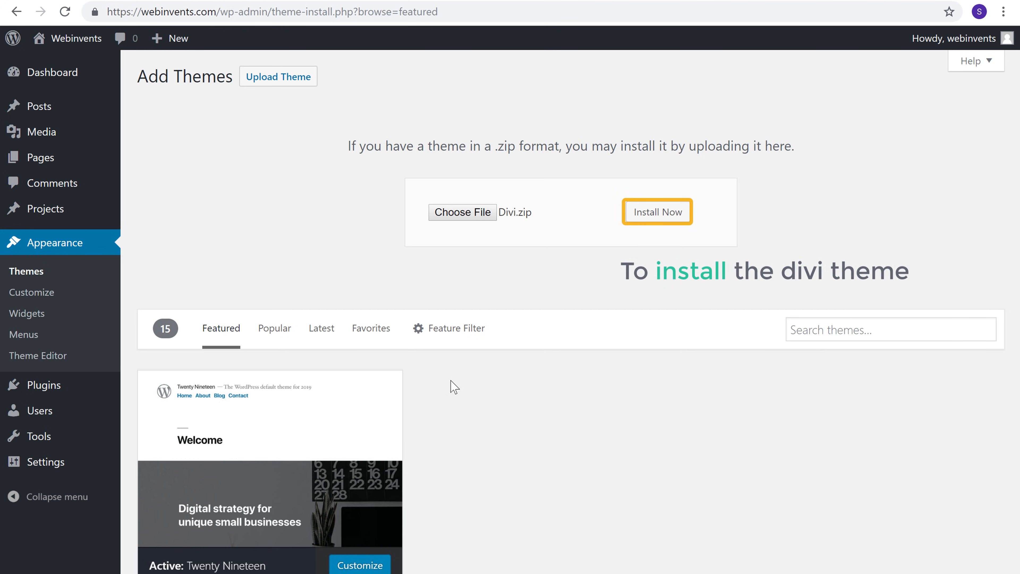
pyautogui.click(651, 217)
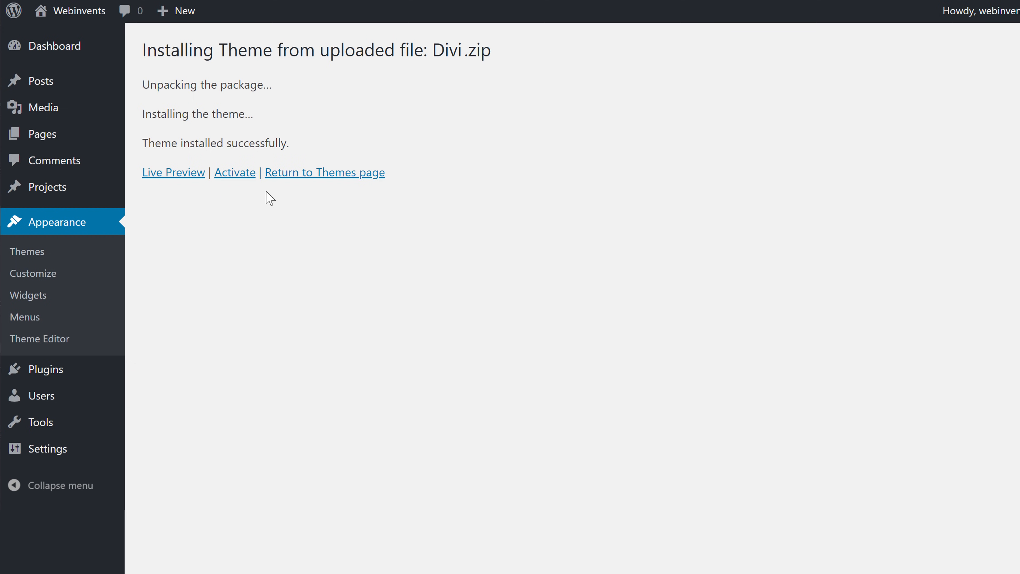
# Step: Activate the uploaded Divi theme and reload the webinvents.com homepage to check the new look
pyautogui.click(236, 176)
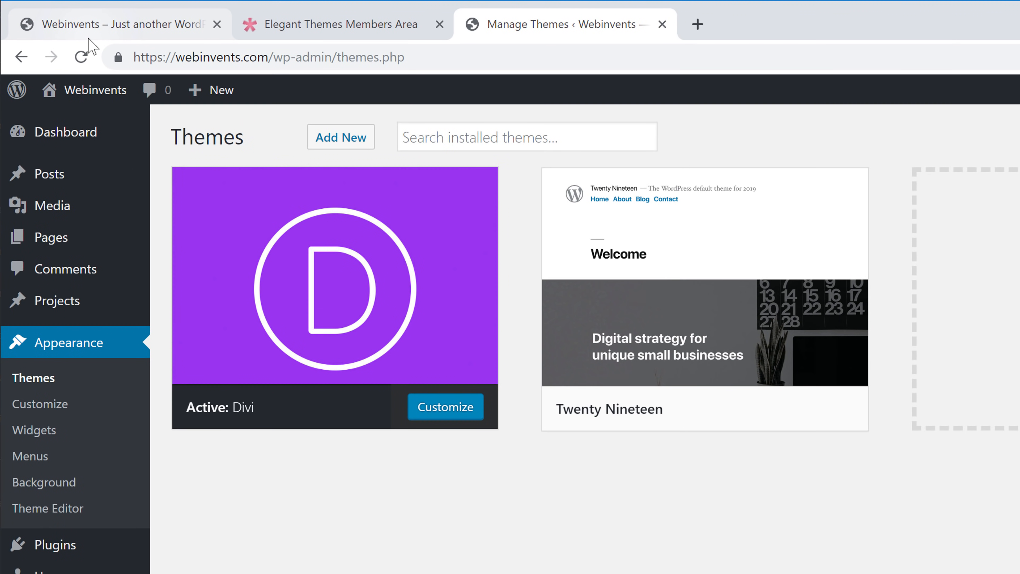
pyautogui.click(89, 36)
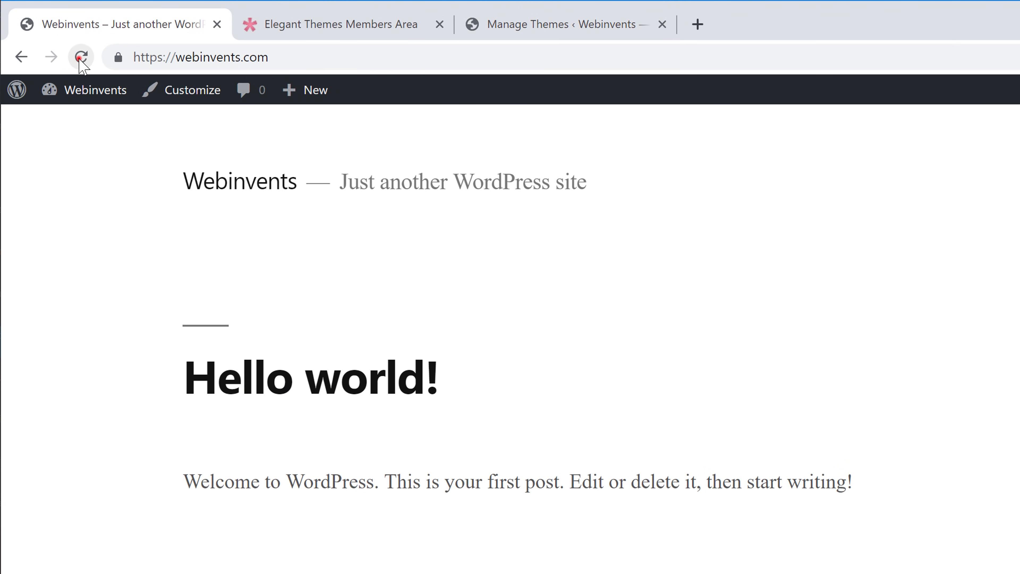
pyautogui.click(80, 57)
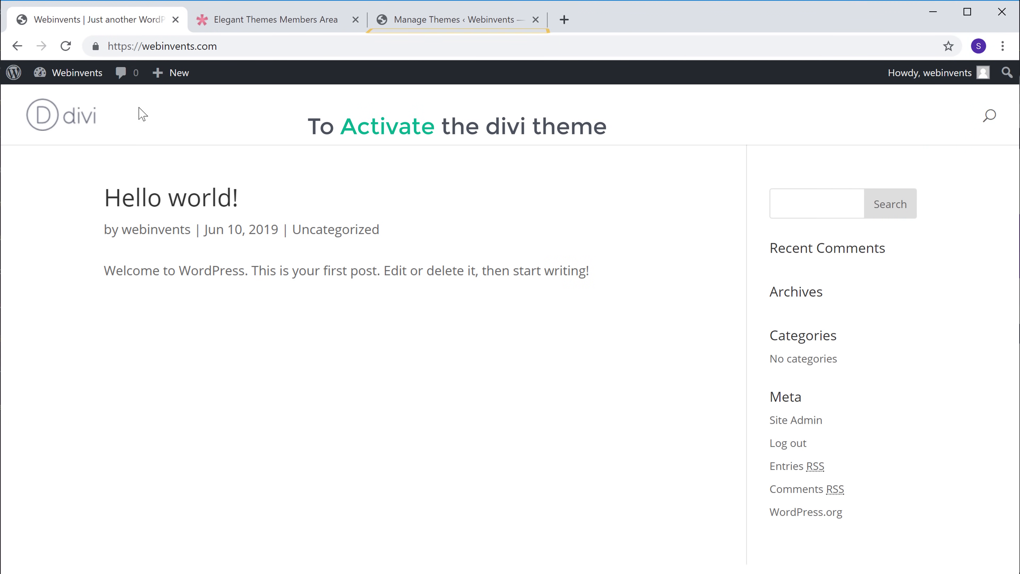
# Step: In the Divi Theme Options of the WordPress dashboard, enter webinvents as the username for theme updates
pyautogui.click(408, 28)
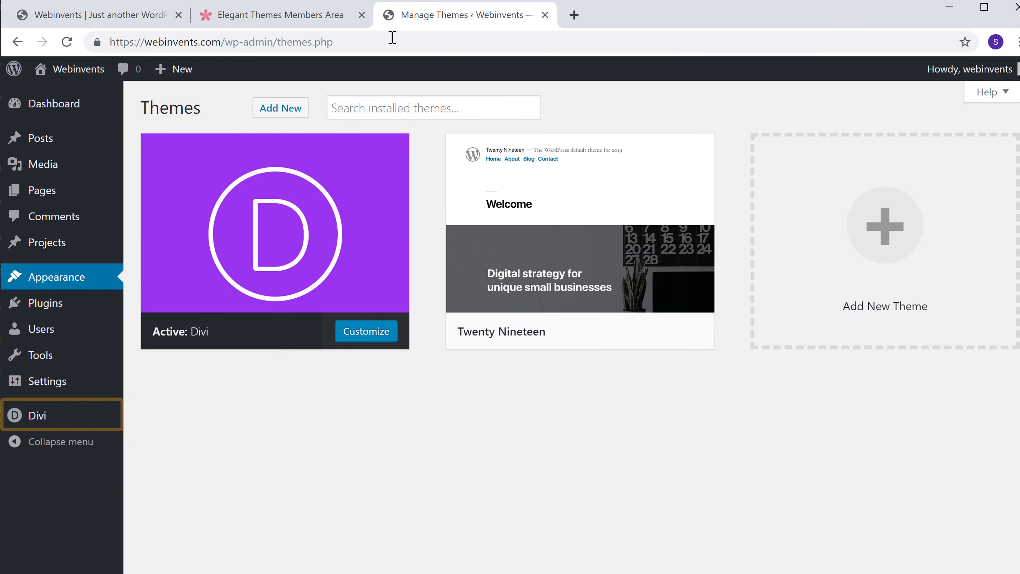
pyautogui.click(27, 421)
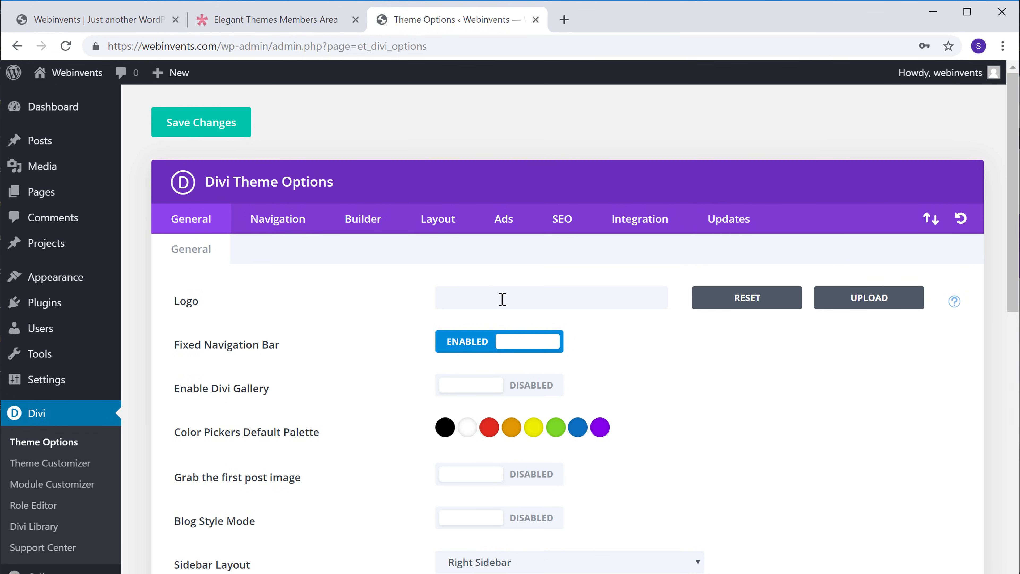
pyautogui.click(721, 236)
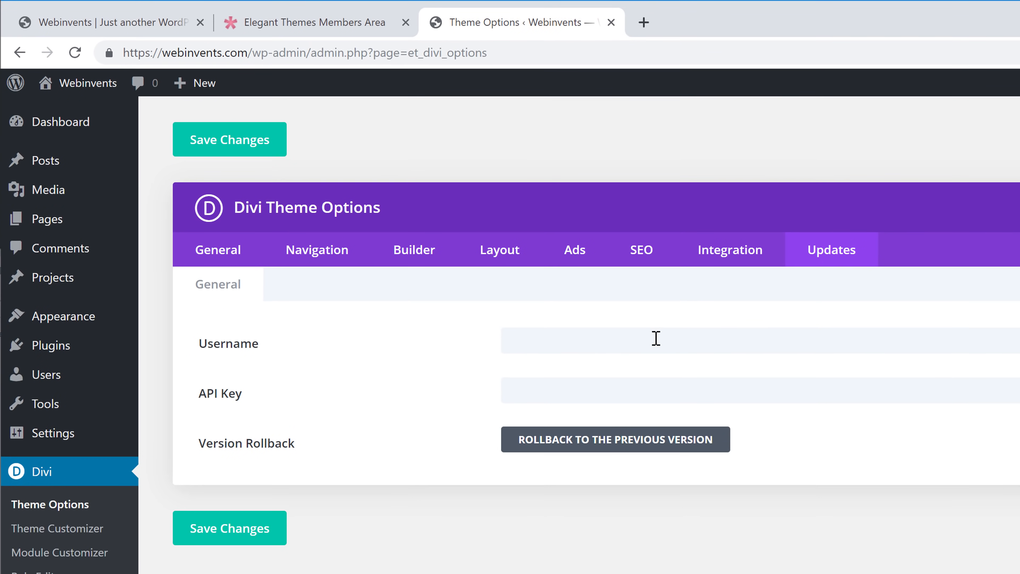
pyautogui.click(573, 298)
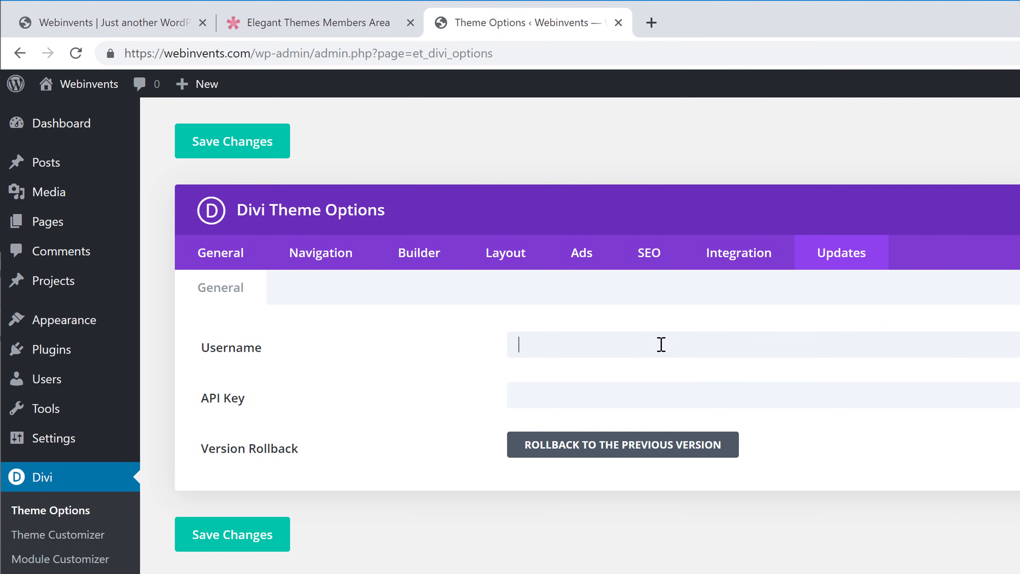
pyautogui.click(683, 312)
# Step: Return to the Elegant Themes members area, open the account's API keys, and copy the existing API key
pyautogui.click(303, 37)
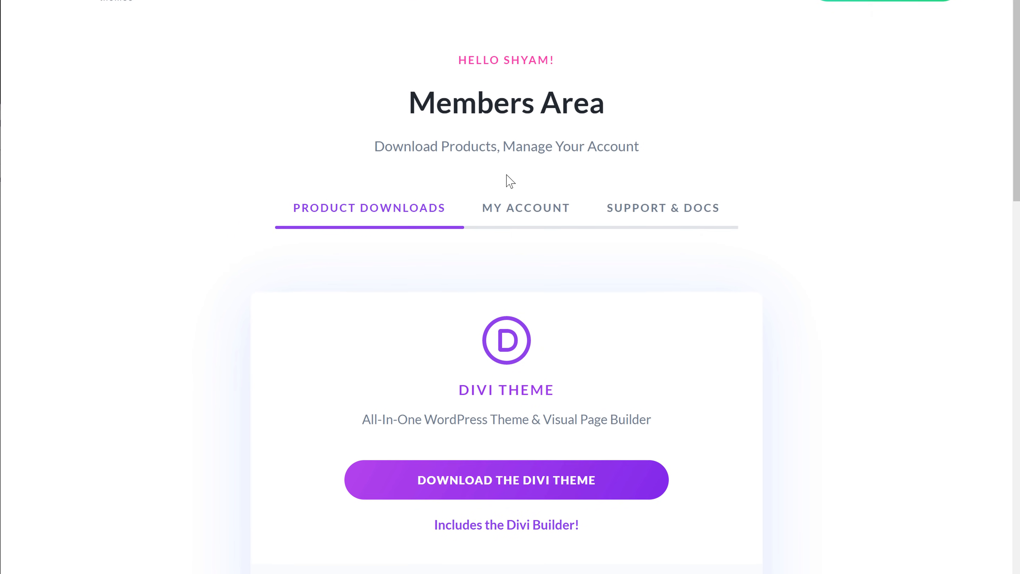
pyautogui.click(518, 212)
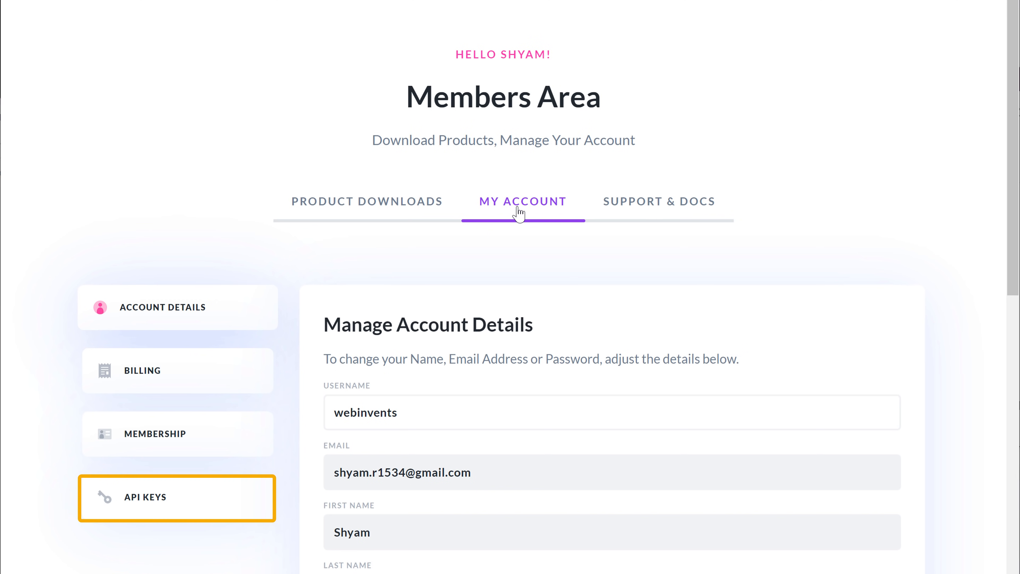
pyautogui.scroll(-2, 440, 291)
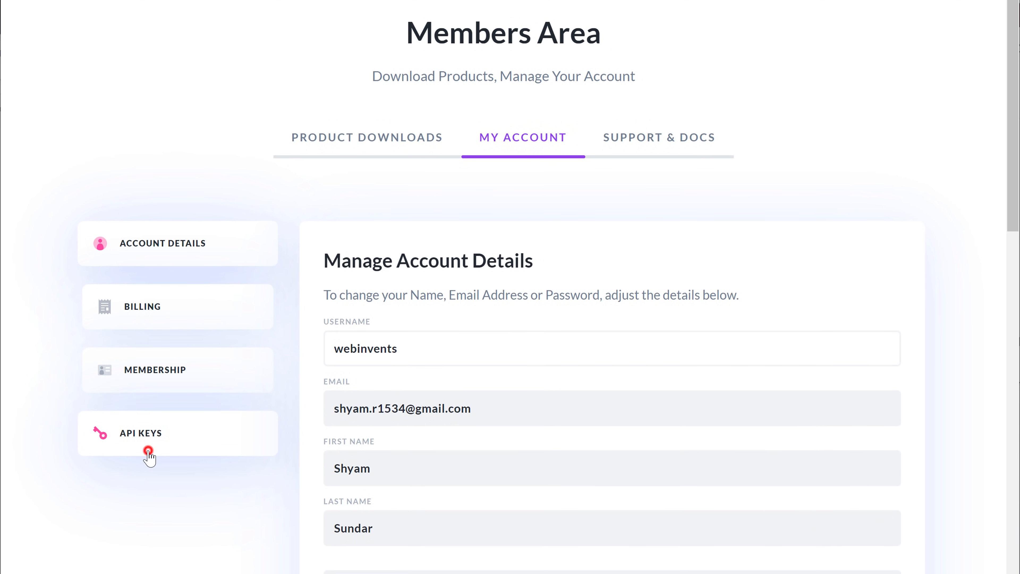
pyautogui.click(148, 450)
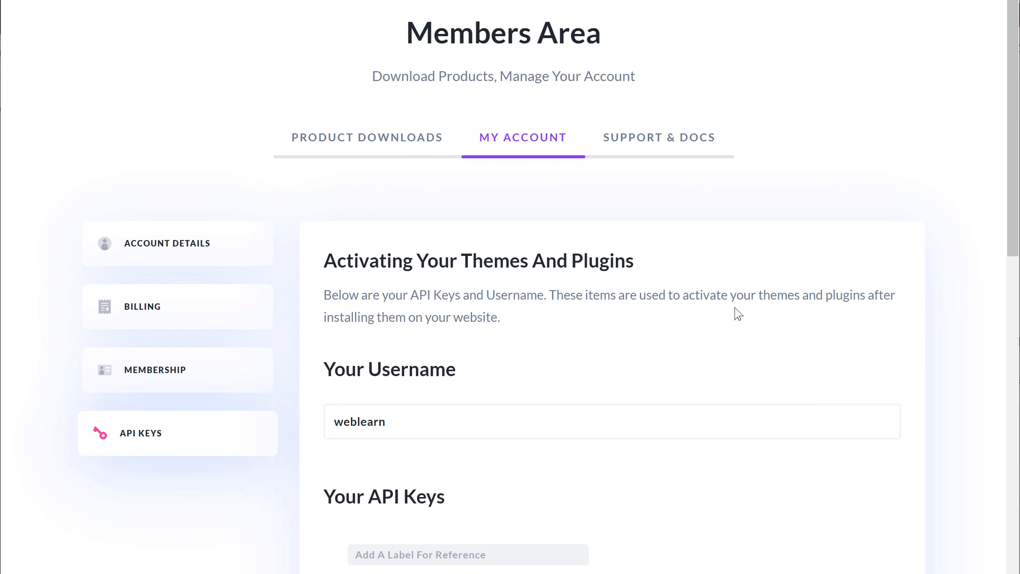
pyautogui.moveTo(1011, 246); pyautogui.dragTo(1006, 331)
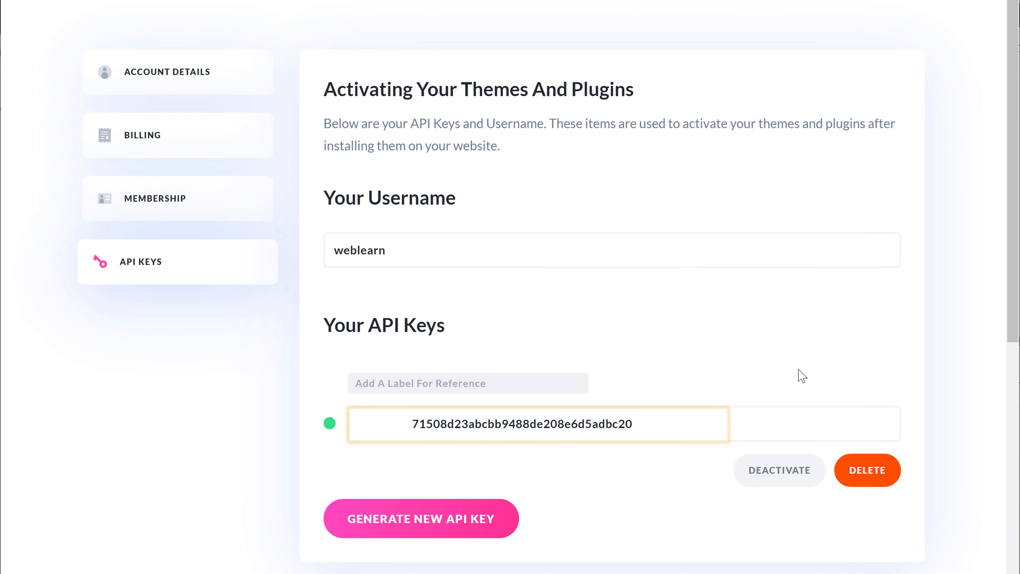
pyautogui.click(621, 433)
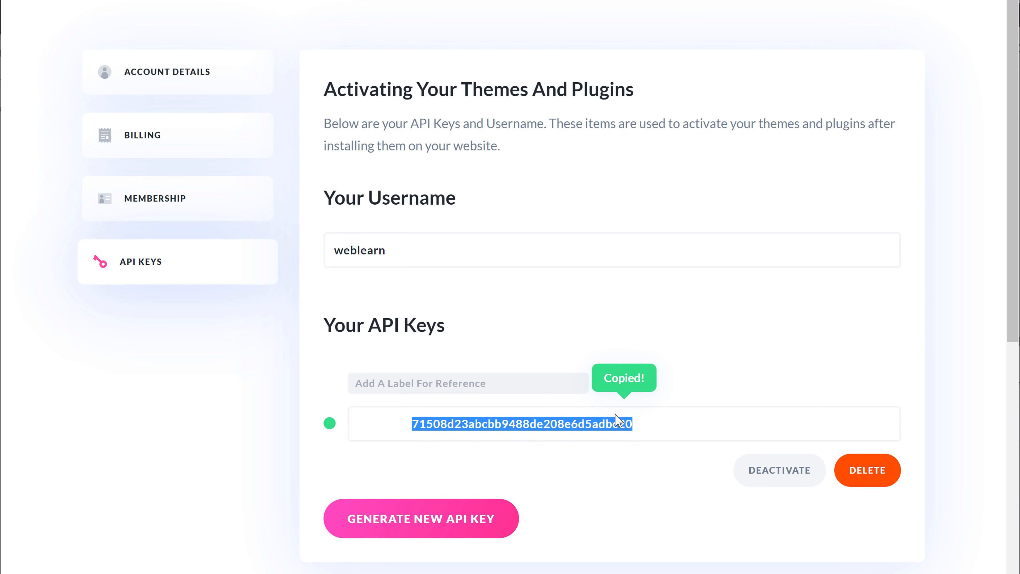
# Step: Paste the copied API key into the Divi update settings in WordPress and save the changes
pyautogui.click(434, 27)
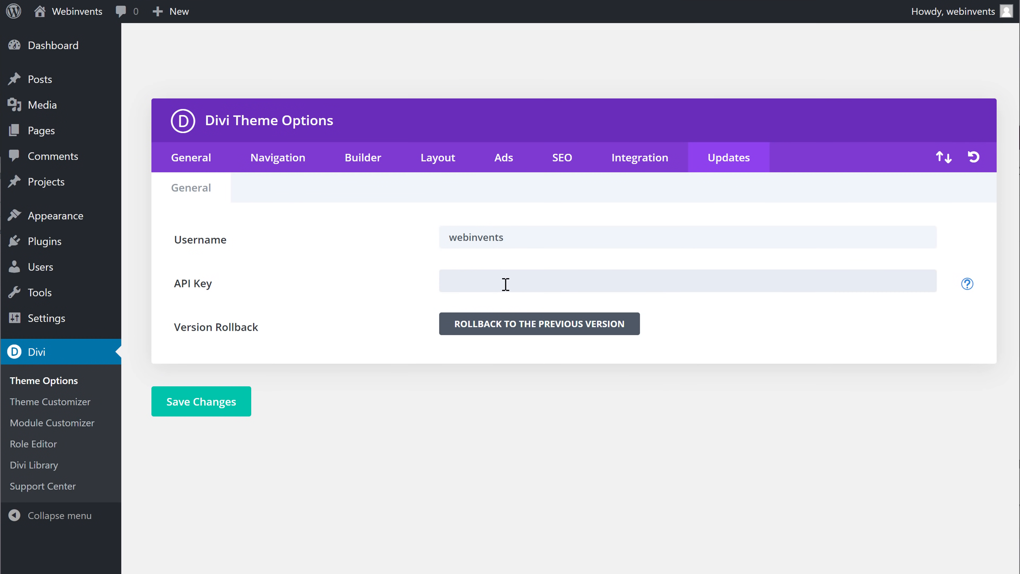
pyautogui.rightClick(505, 341)
pyautogui.click(536, 454)
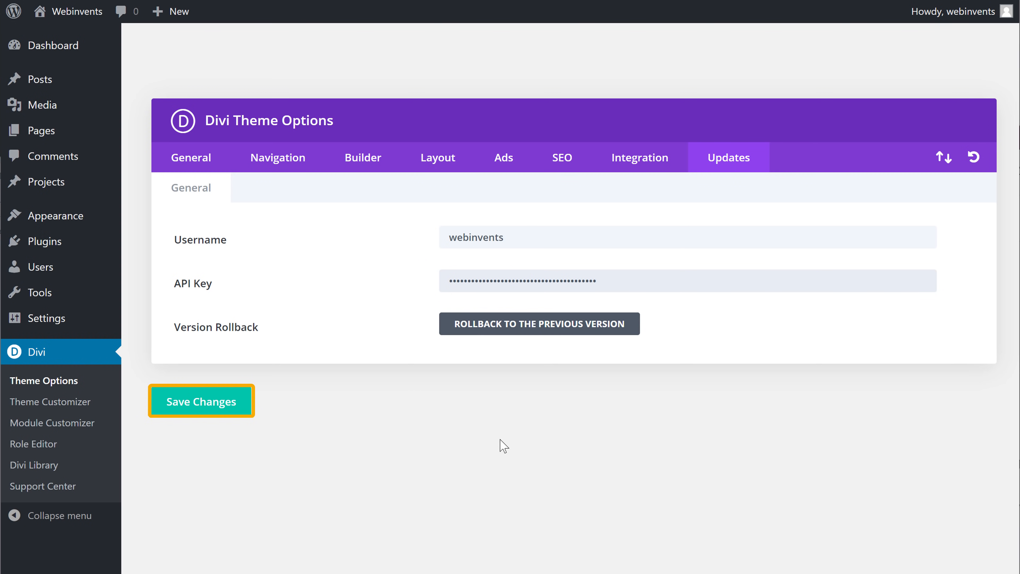
pyautogui.click(202, 408)
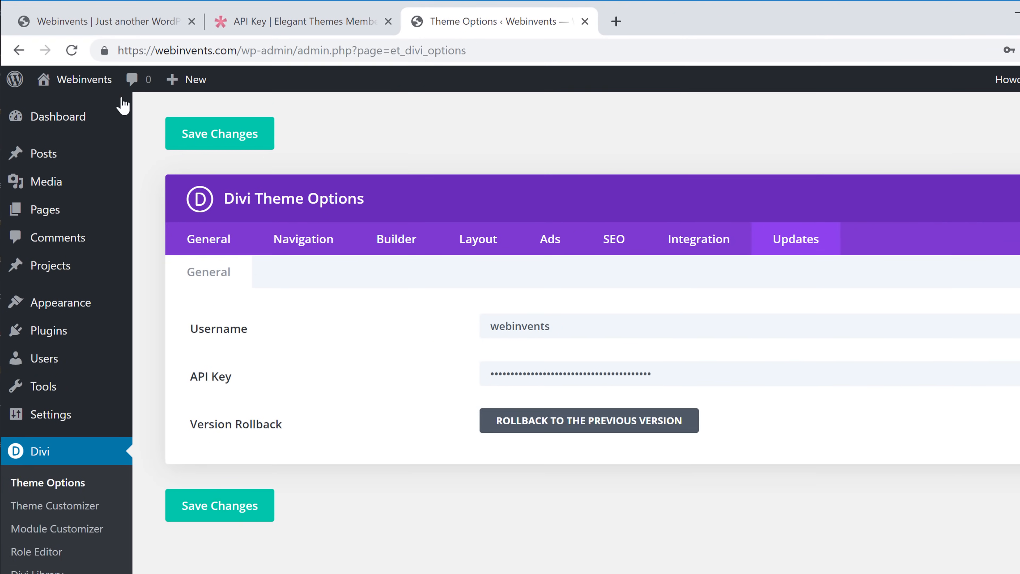
# Step: Return to the webinvents.com homepage and start a new page from there
pyautogui.click(97, 29)
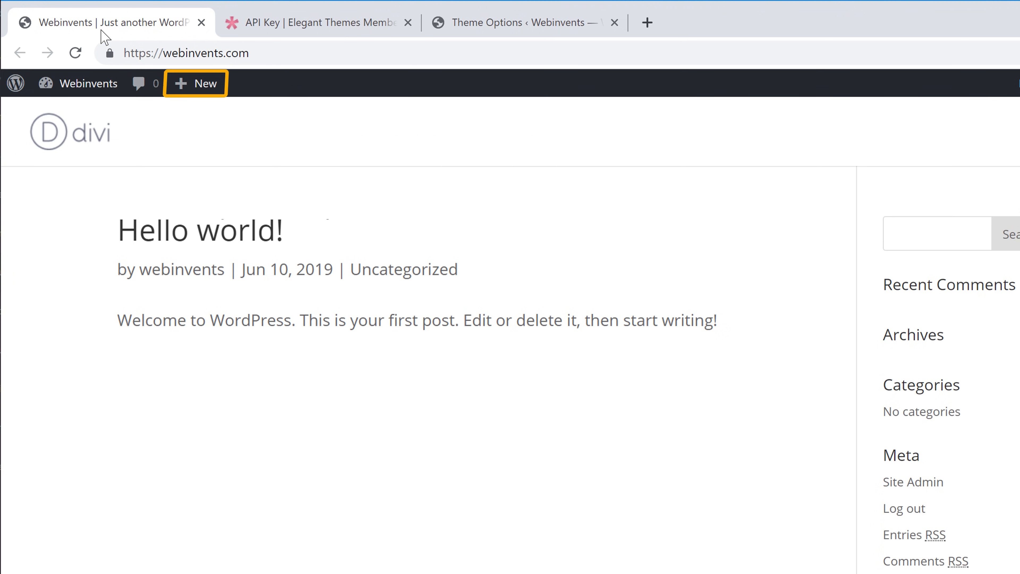
pyautogui.moveTo(200, 86)
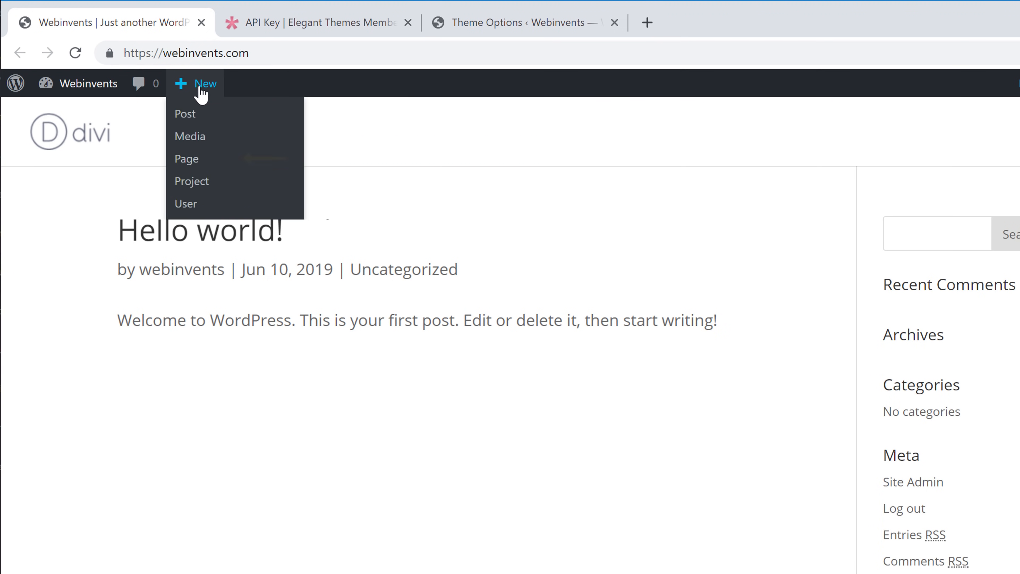
pyautogui.click(187, 168)
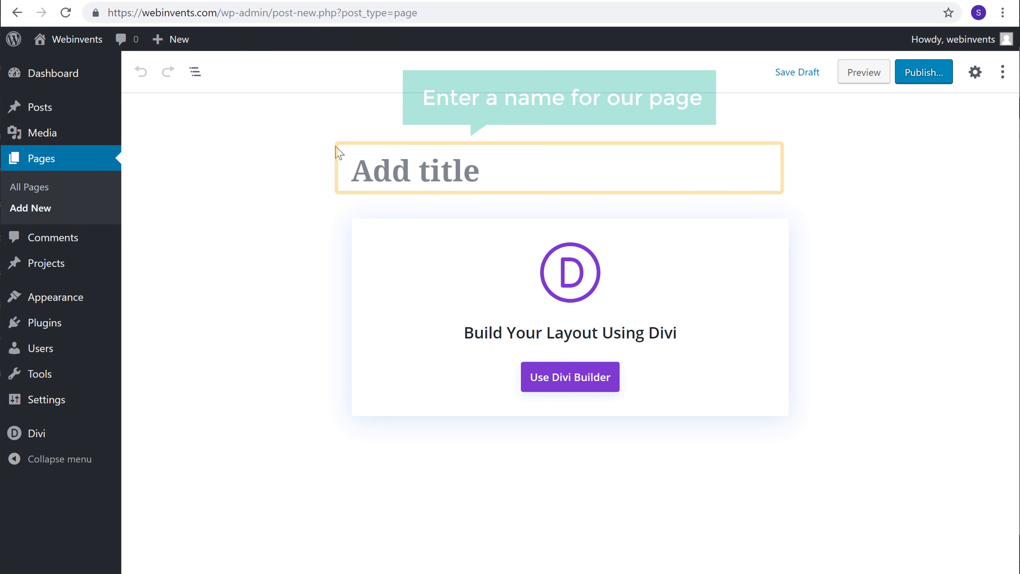
# Step: Title the new page Home and open it in the Divi Builder
pyautogui.click(480, 171)
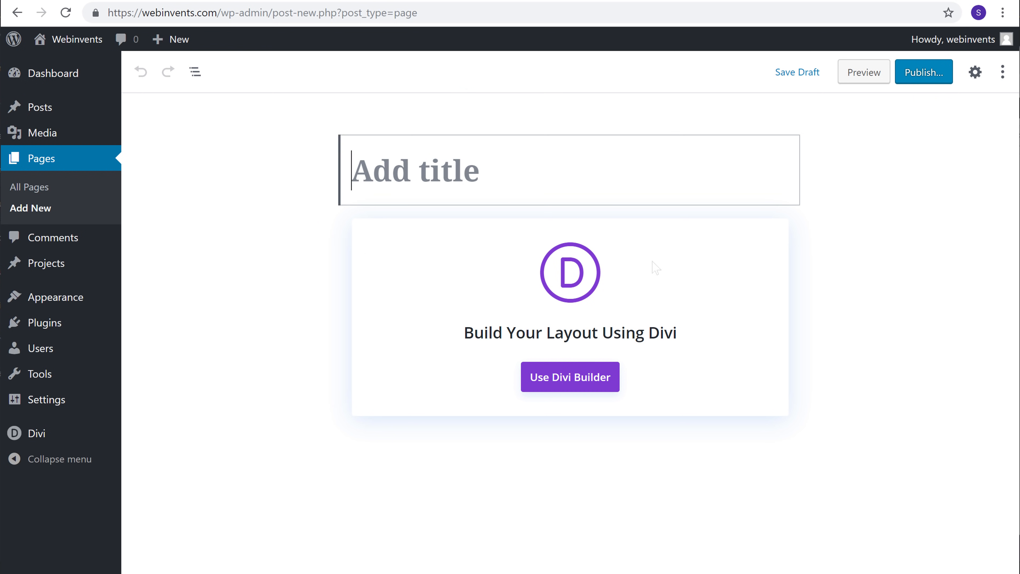
pyautogui.write('Home')
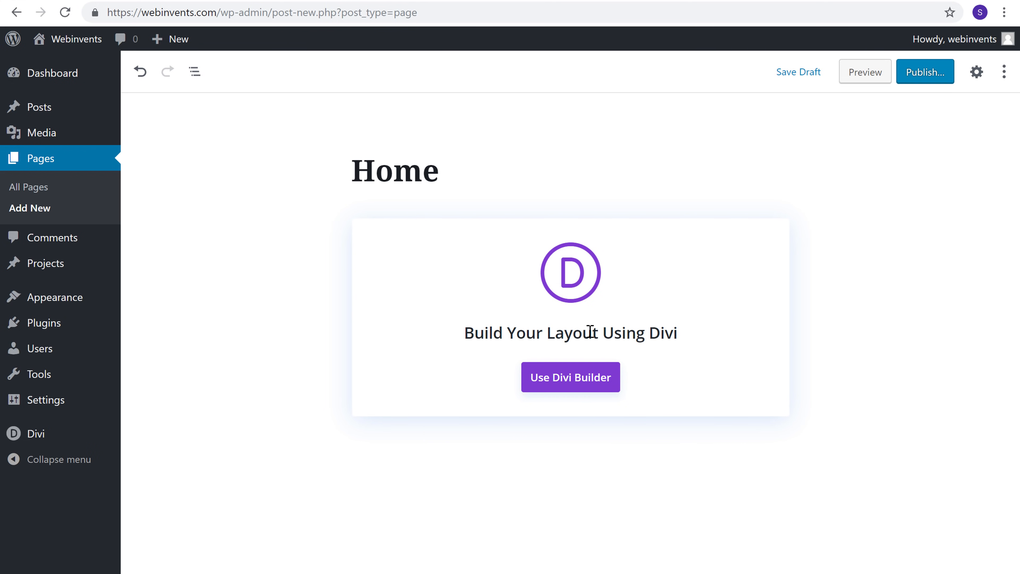
pyautogui.click(566, 382)
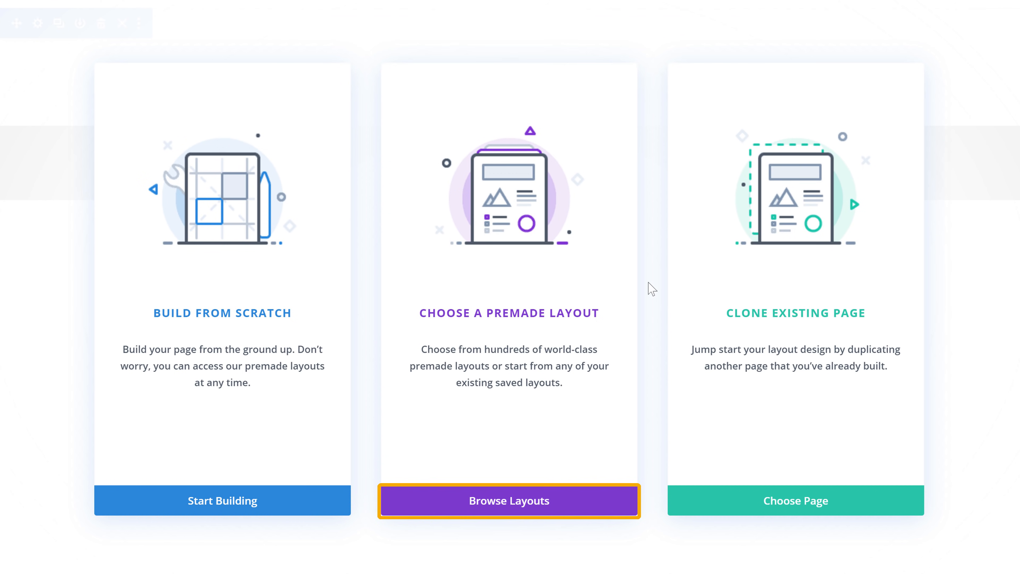
# Step: Apply the premade Landing layout from the Agency layout pack to the Home page
pyautogui.click(505, 514)
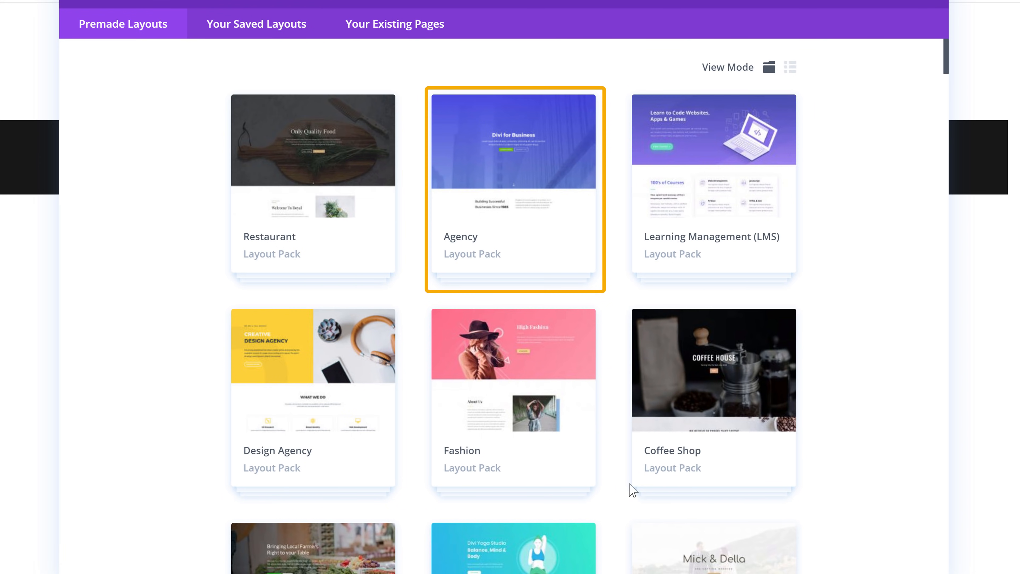
pyautogui.click(463, 270)
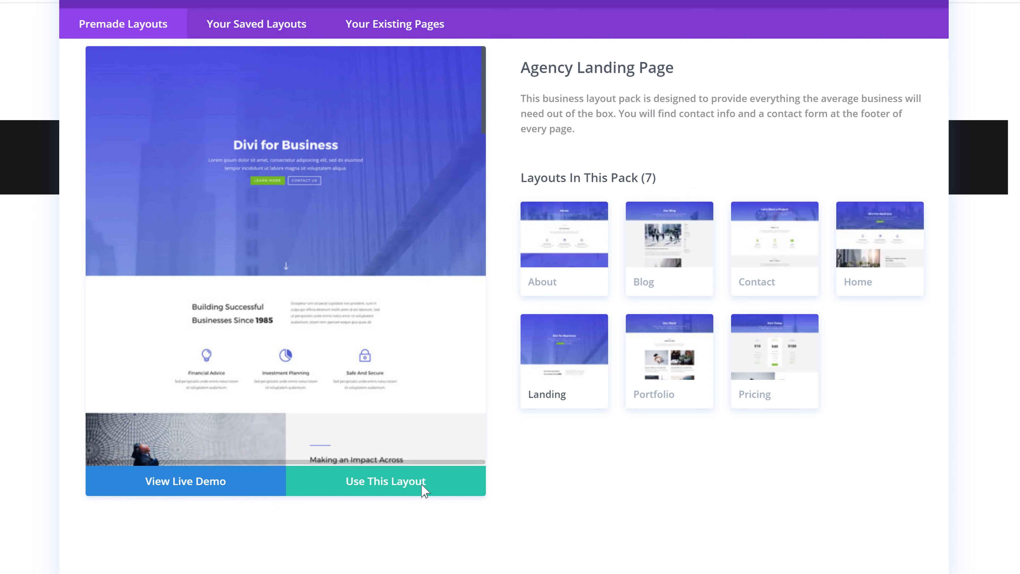
pyautogui.click(378, 495)
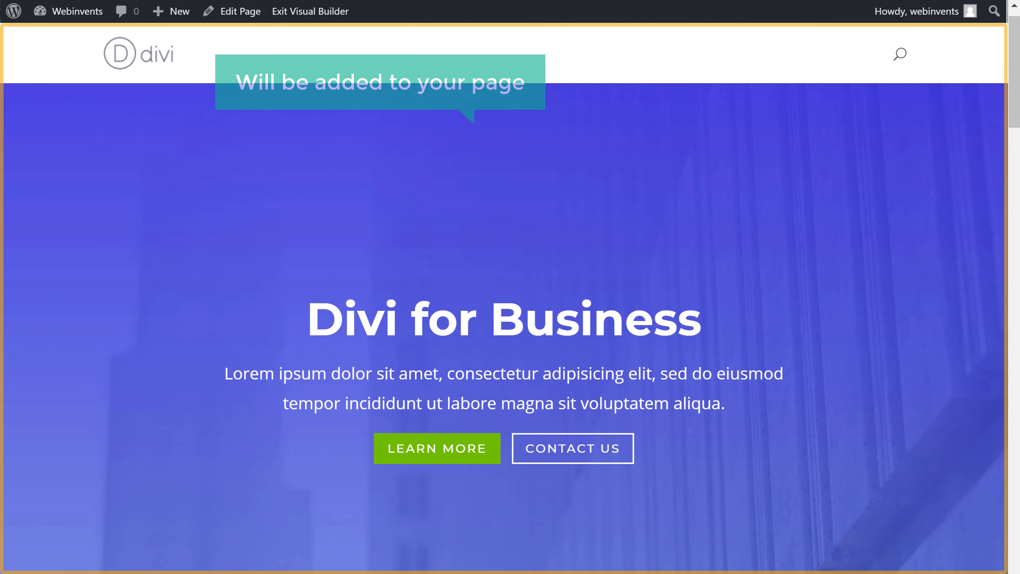
# Step: Look through the imported layout and replace the header title "Divi for Business" with "Welcome to My Site"
pyautogui.scroll(-20, 503, 298)
pyautogui.scroll(-20, 503, 317)
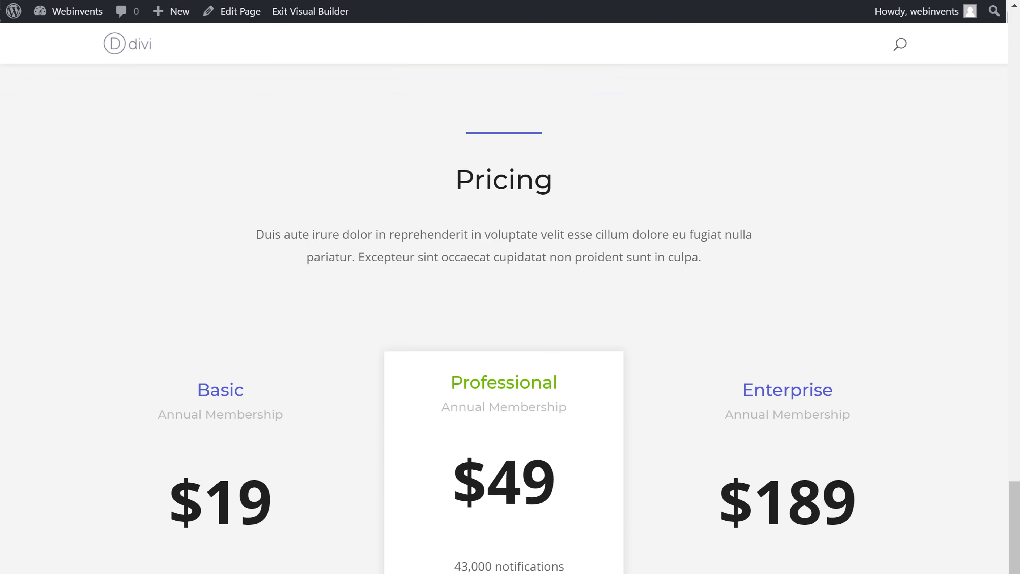
pyautogui.scroll(20, 503, 317)
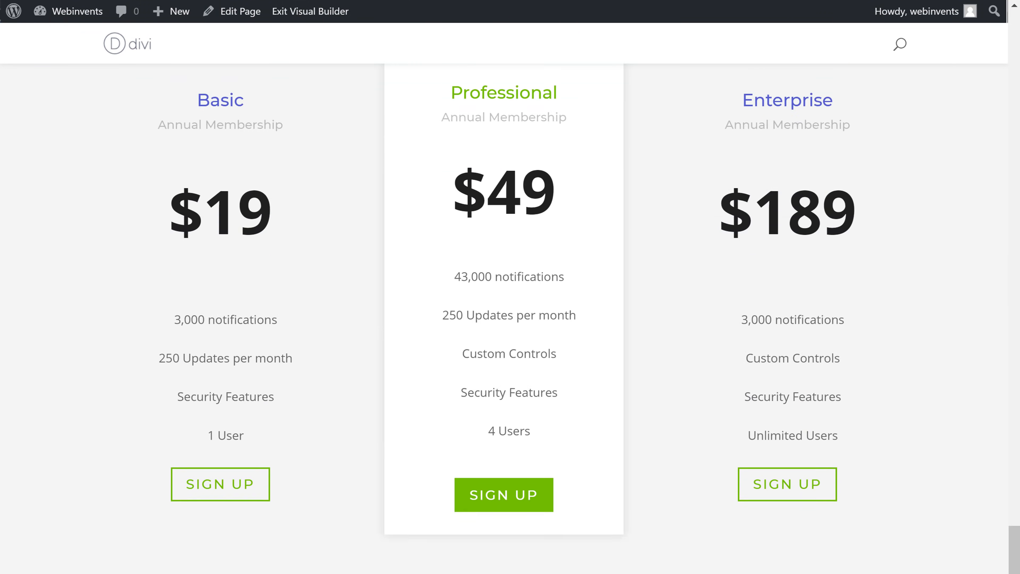
pyautogui.scroll(10, 504, 298)
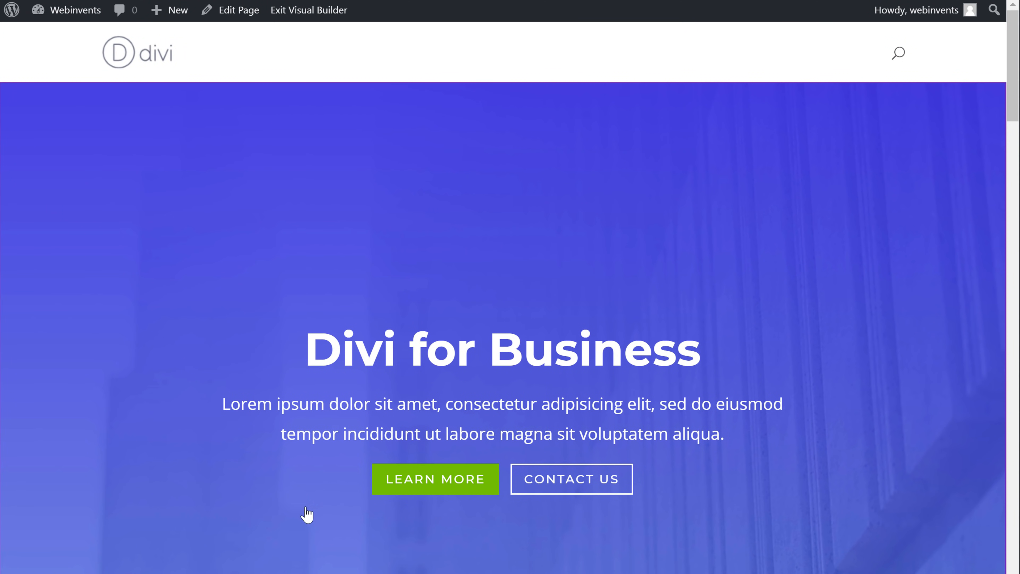
pyautogui.moveTo(341, 349); pyautogui.dragTo(760, 354)
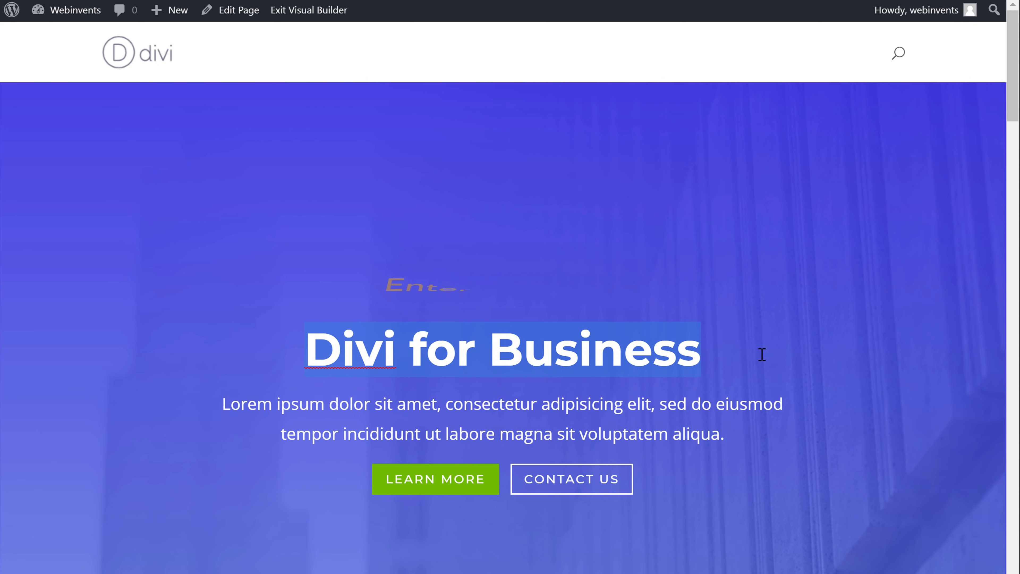
pyautogui.write('We')
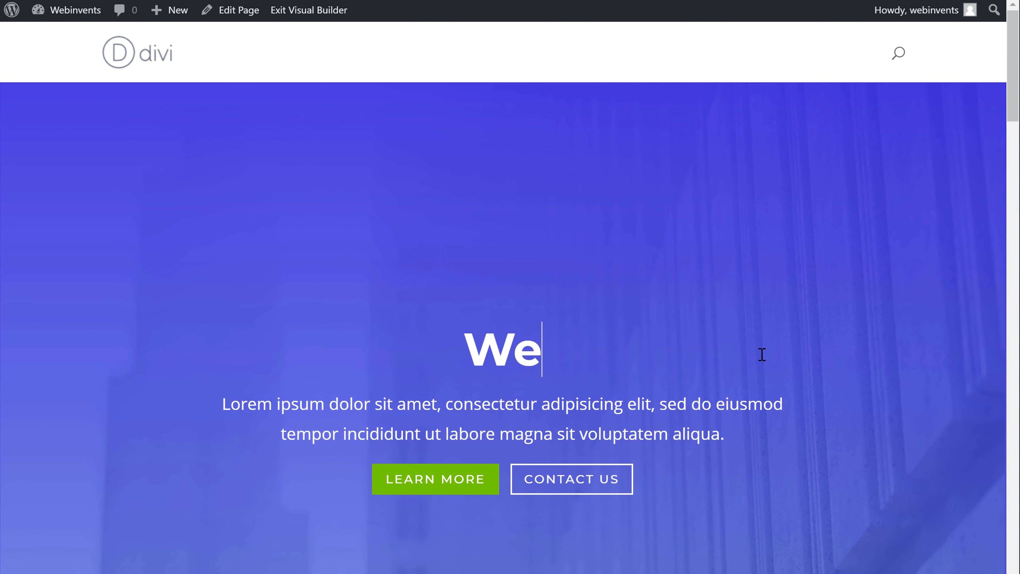
pyautogui.write('lcome to My Site')
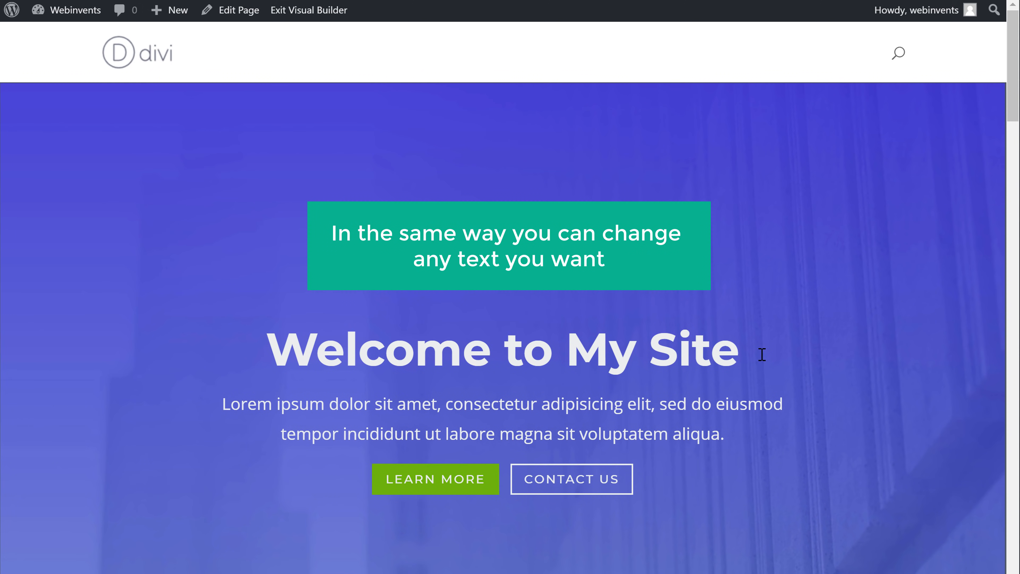
# Step: Replace the placeholder paragraph under the header title with "We Create Innovative and Great Websites for you"
pyautogui.click(238, 409)
pyautogui.moveTo(221, 401); pyautogui.dragTo(644, 426)
pyautogui.write('W')
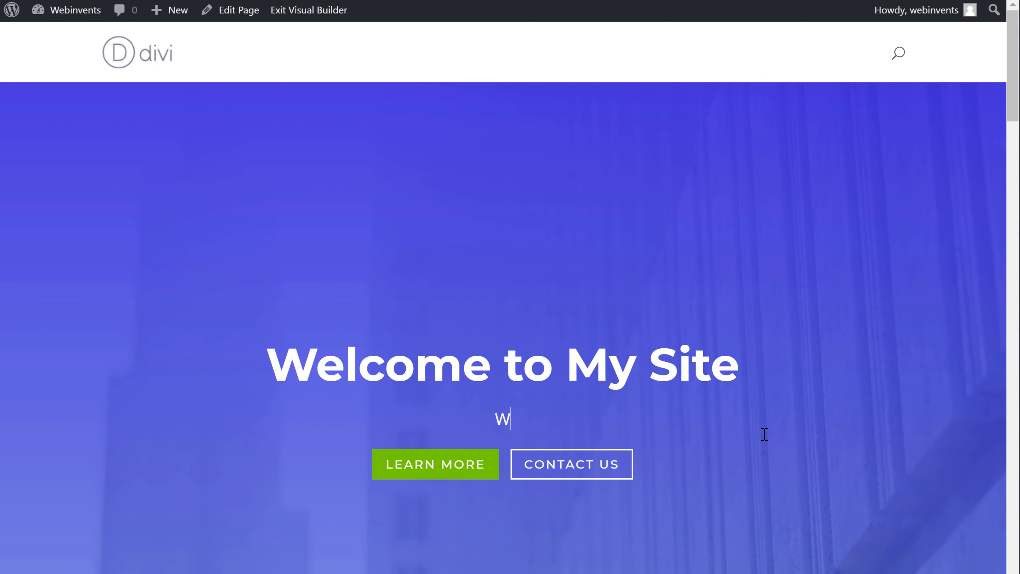
pyautogui.write('e Create Innovative and Great Websites for ')
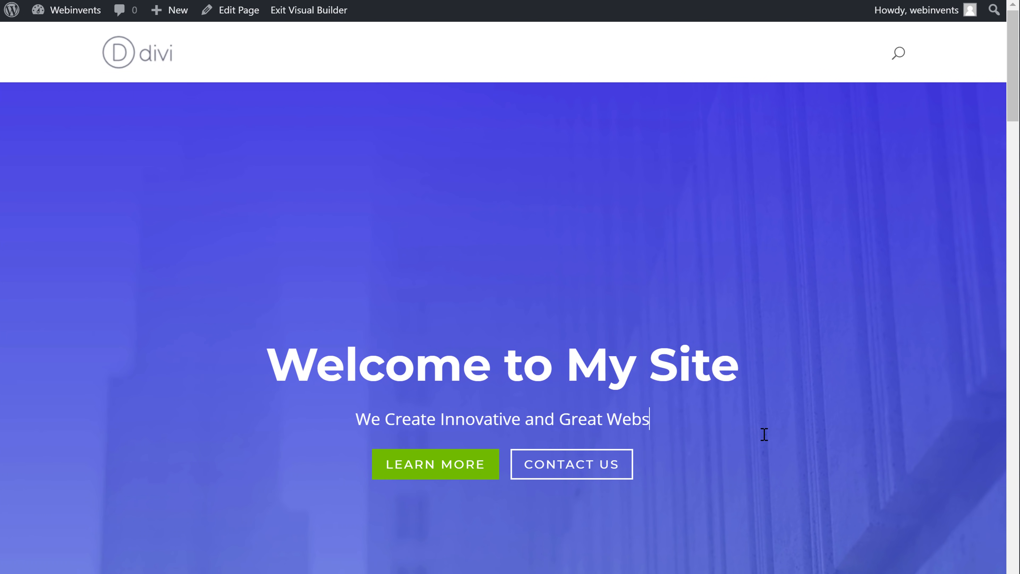
pyautogui.write('you')
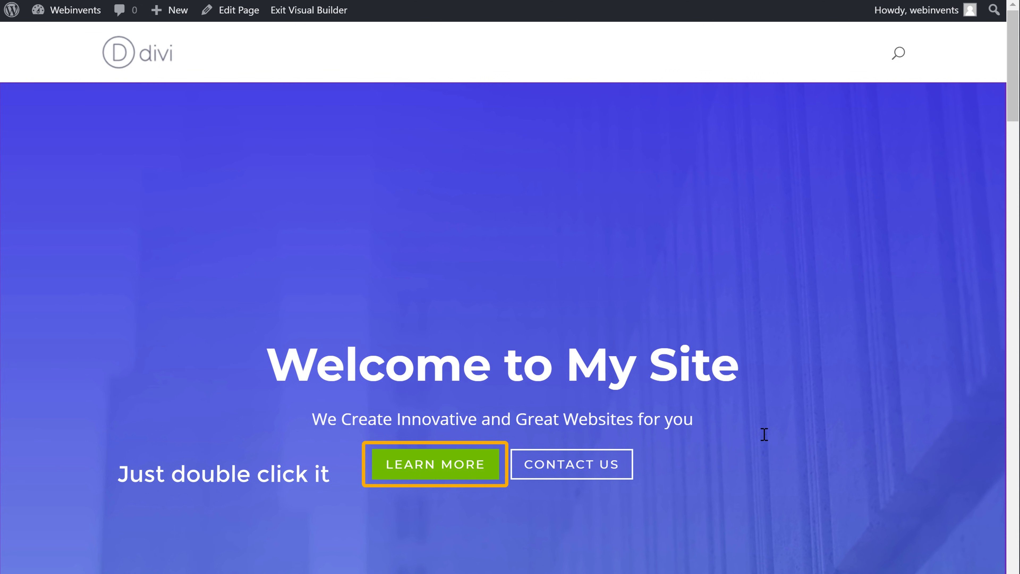
# Step: Set the text of the header's green Learn More button to "Watch Video" and save the header settings
pyautogui.doubleClick(429, 475)
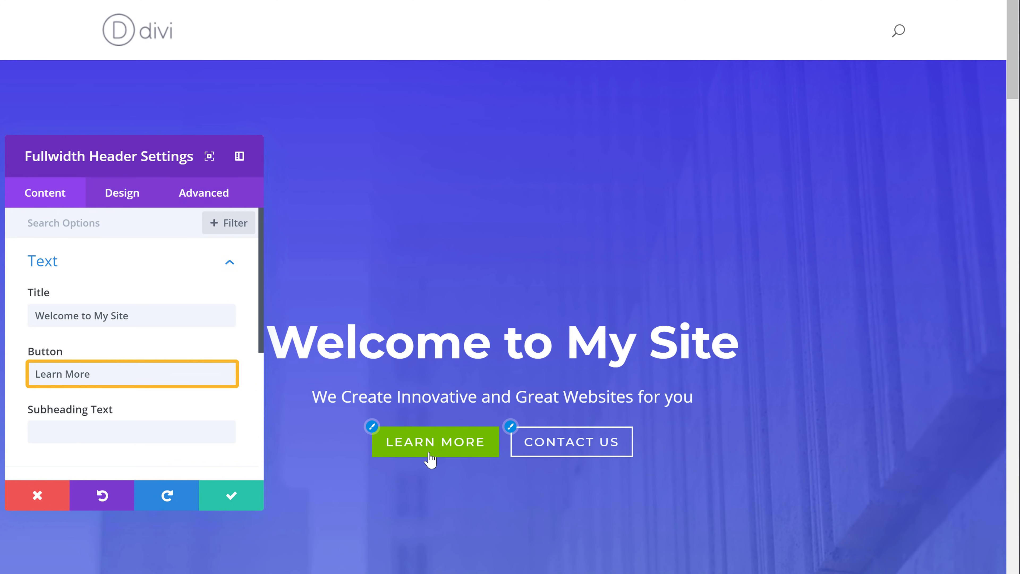
pyautogui.tripleClick(121, 373)
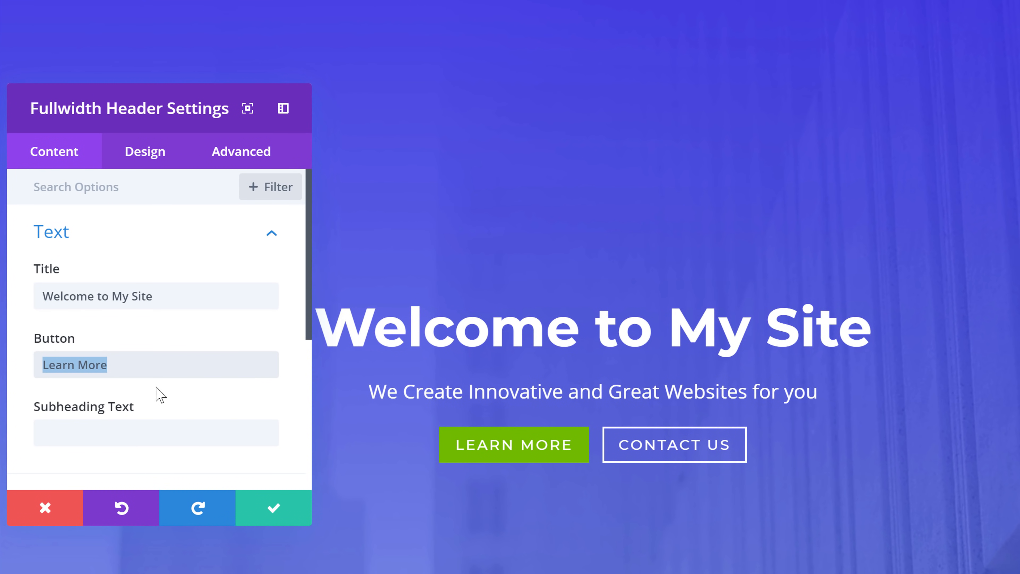
pyautogui.write('Watch Video')
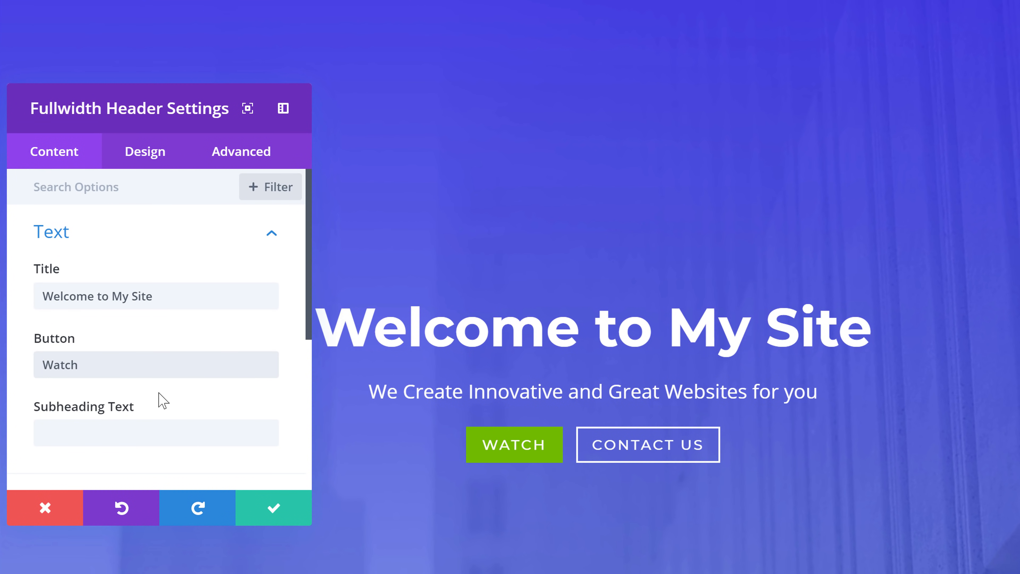
pyautogui.click(272, 520)
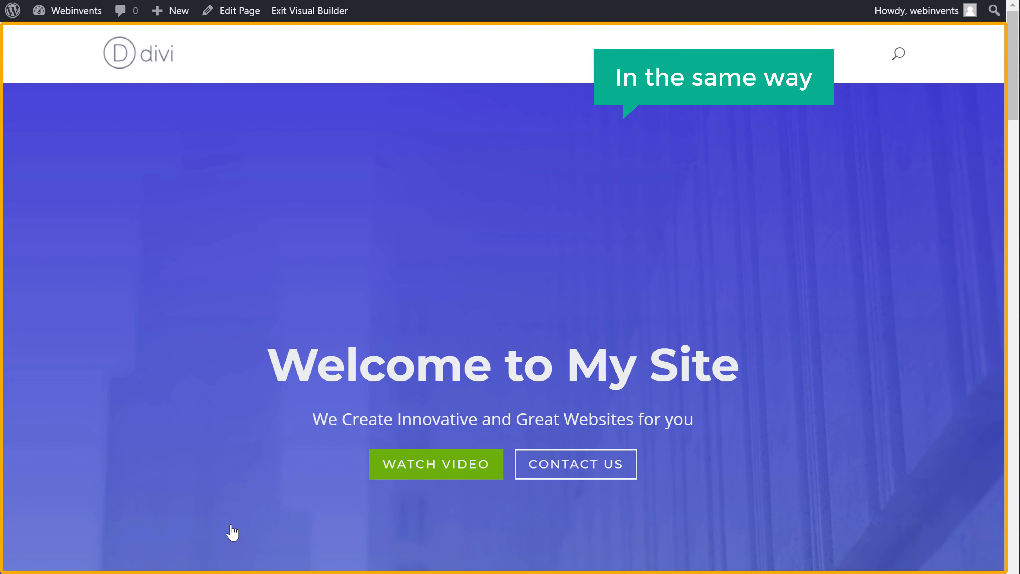
# Step: Replace the middle picture under Featured Case Studies with the file Image uploaded from the computer
pyautogui.moveTo(1006, 116); pyautogui.dragTo(1011, 224)
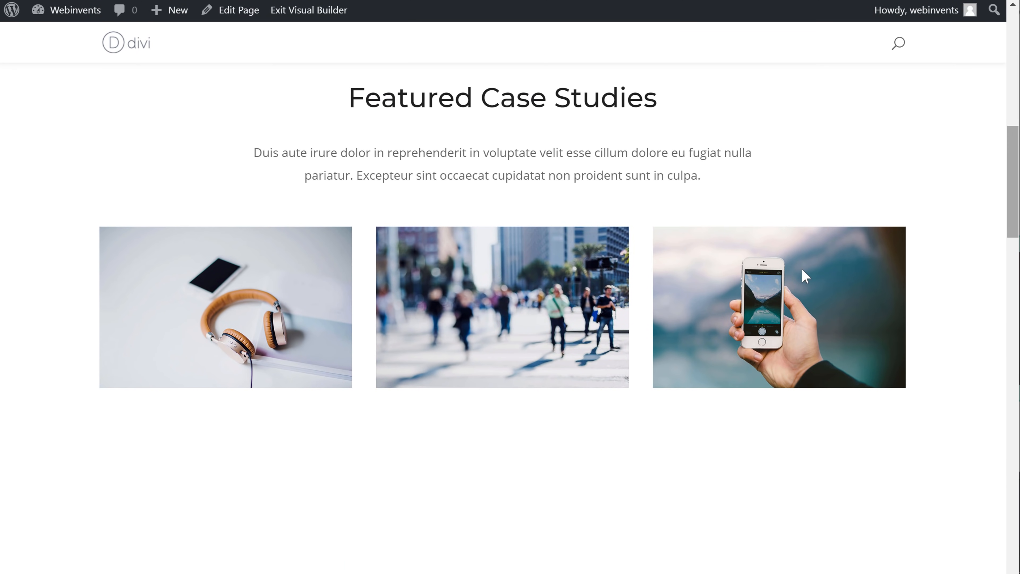
pyautogui.click(501, 344)
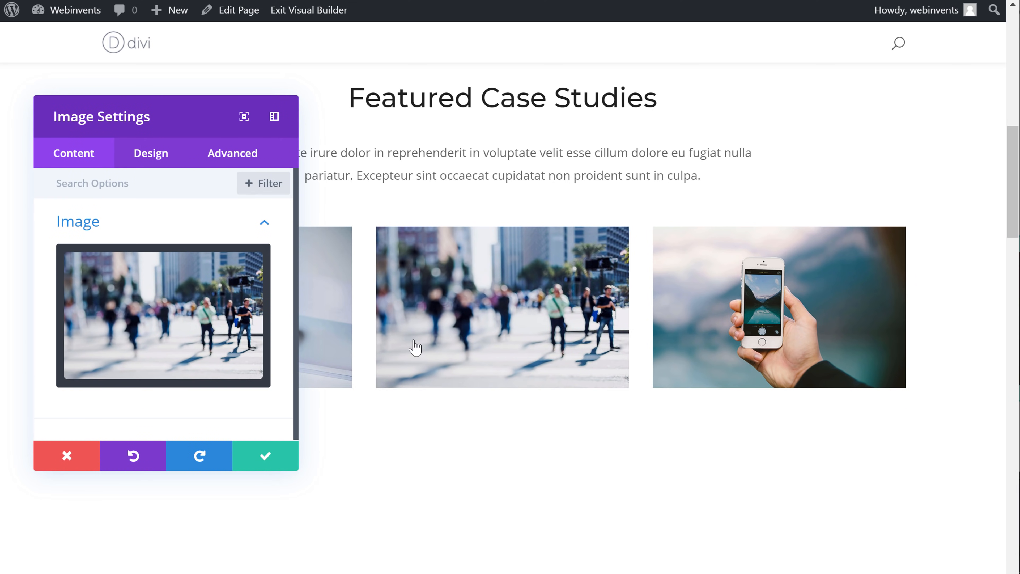
pyautogui.click(165, 334)
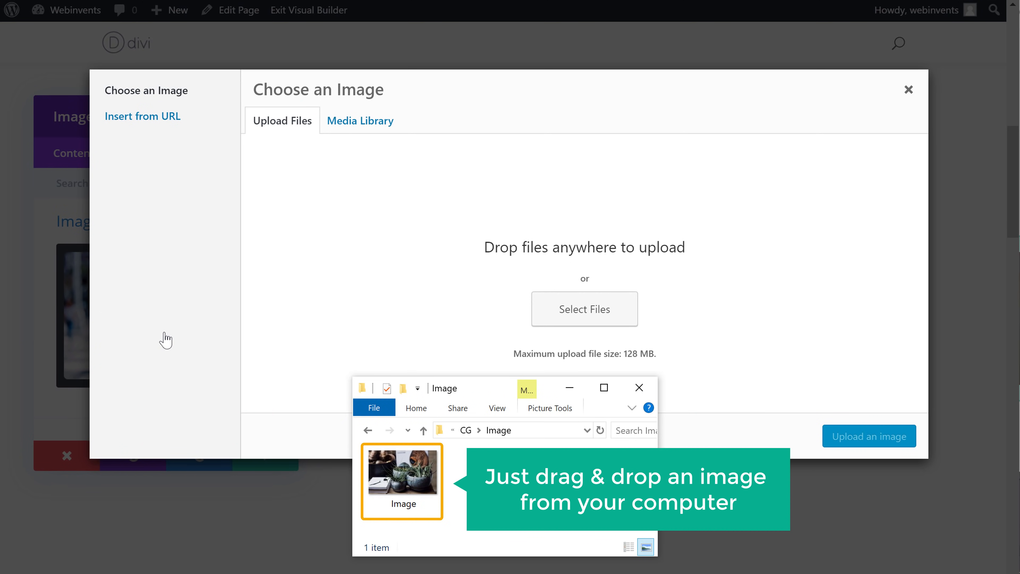
pyautogui.moveTo(398, 476); pyautogui.dragTo(512, 273)
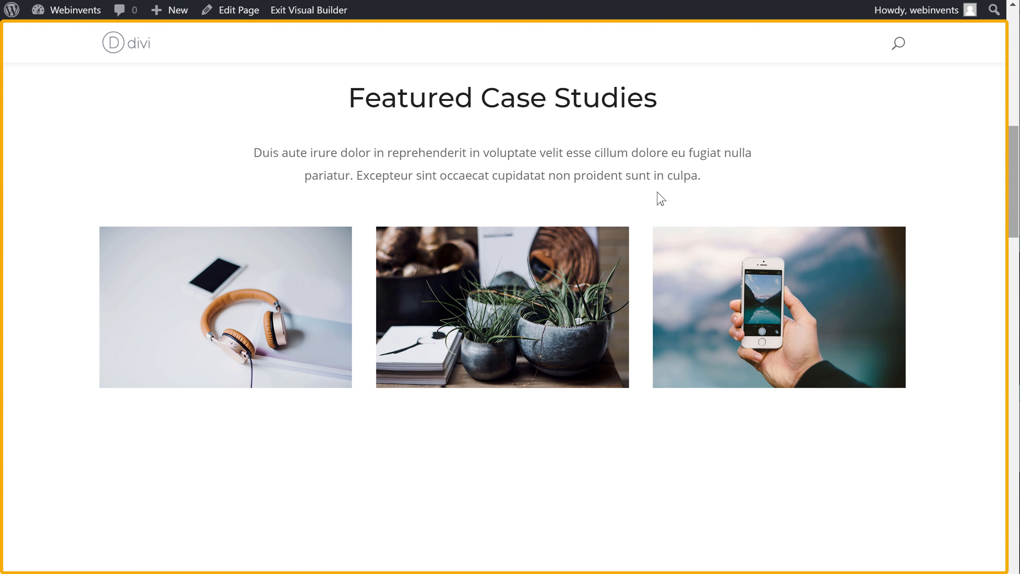
# Step: Publish the edited Home page and view the live version
pyautogui.moveTo(1011, 221); pyautogui.dragTo(1017, 558)
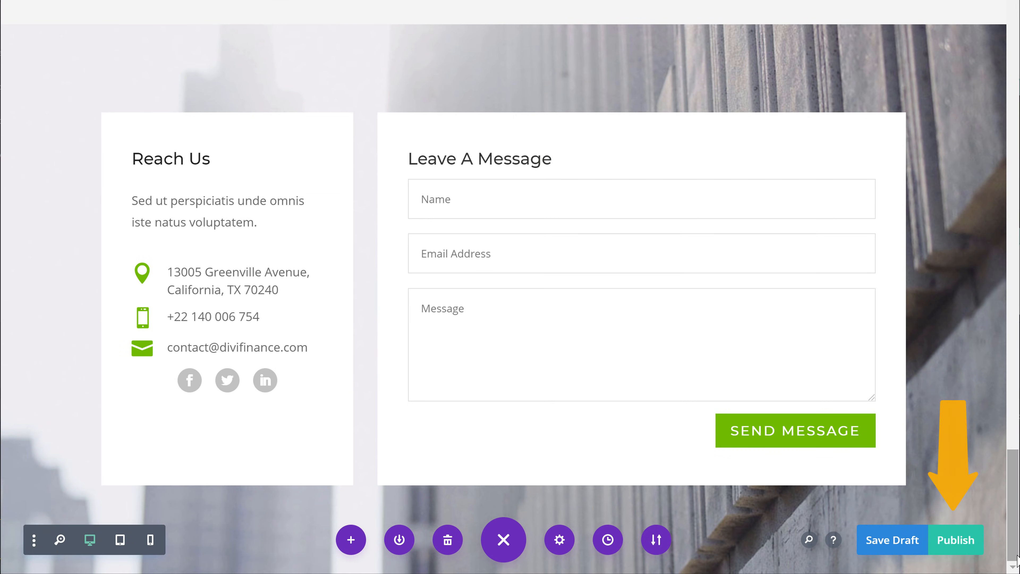
pyautogui.click(953, 545)
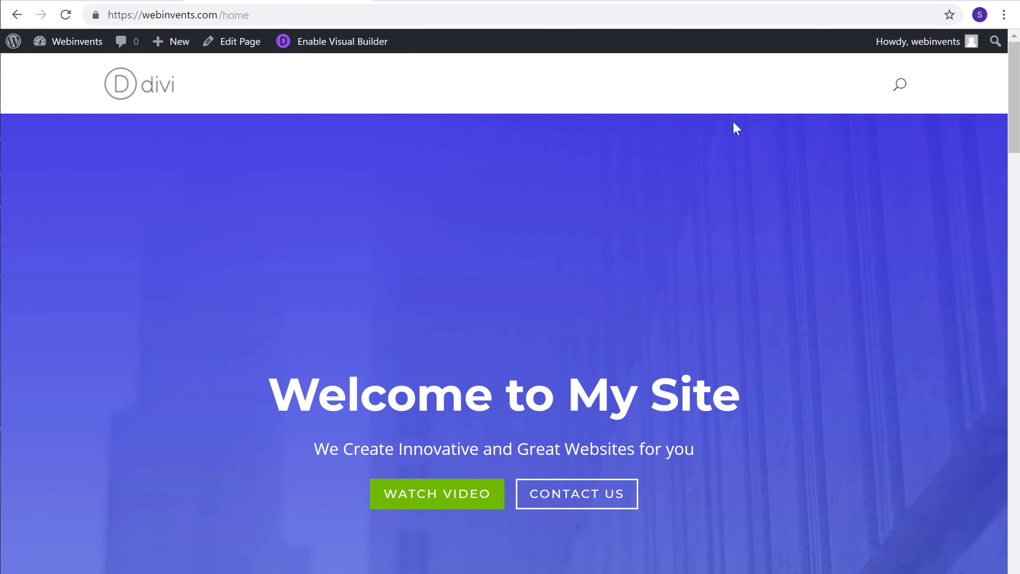
pyautogui.moveTo(1013, 133)
pyautogui.mouseDown()
pyautogui.moveTo(1009, 235)
pyautogui.moveTo(1016, 121)
pyautogui.mouseUp()
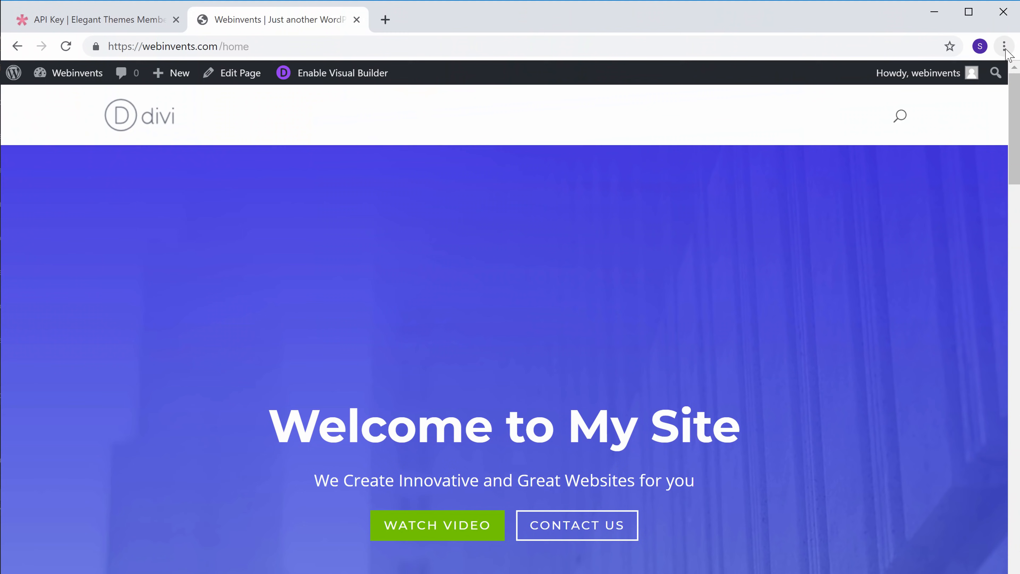
# Step: Open webinvents.com in a new browser window to check what the site's main address displays
pyautogui.click(1004, 46)
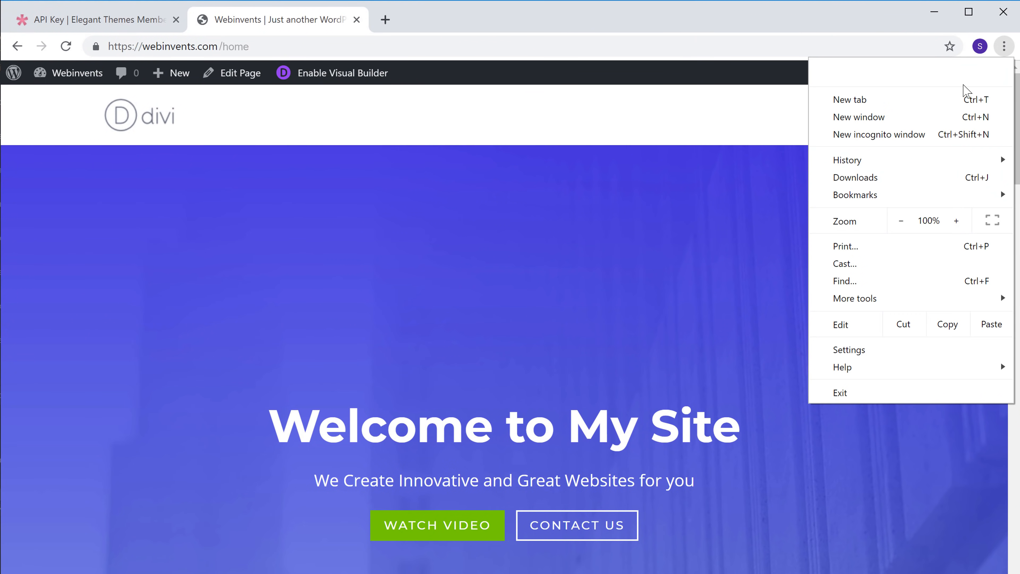
pyautogui.click(858, 121)
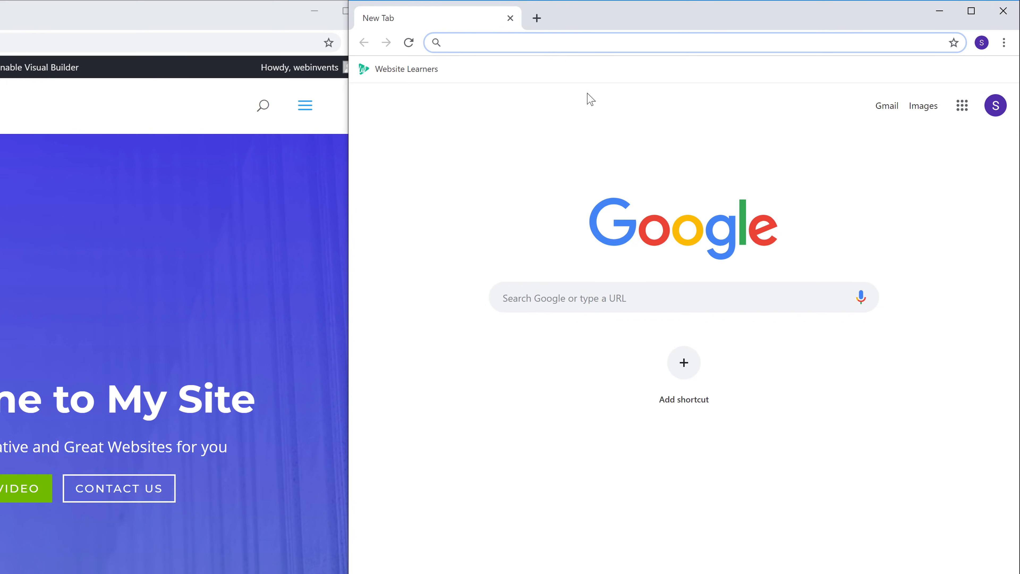
pyautogui.write('webinvents.com')
pyautogui.press('Return')
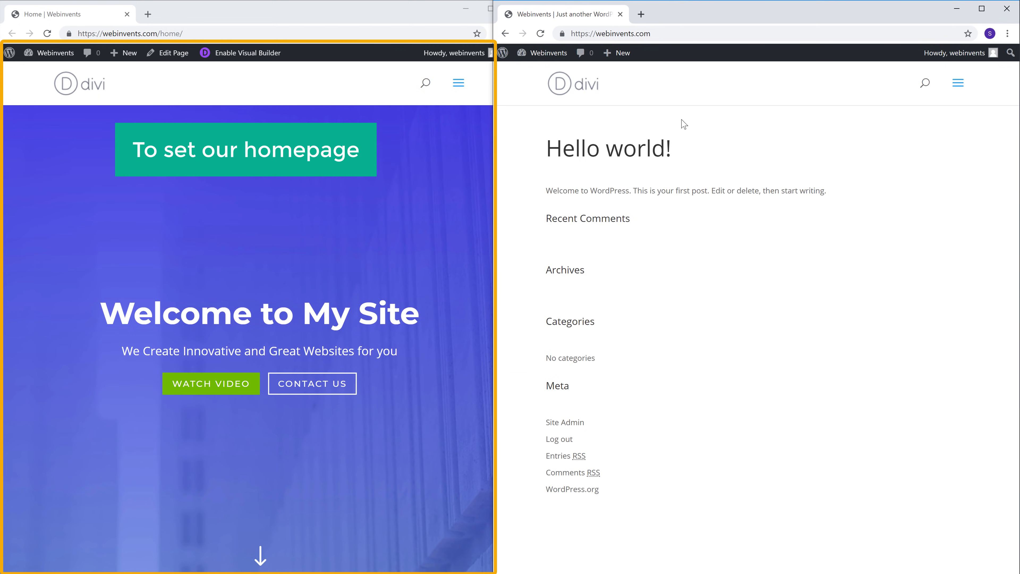
# Step: In the WordPress Reading Settings, make the homepage display a static page, choose Home as the homepage, and save the changes
pyautogui.moveTo(55, 57)
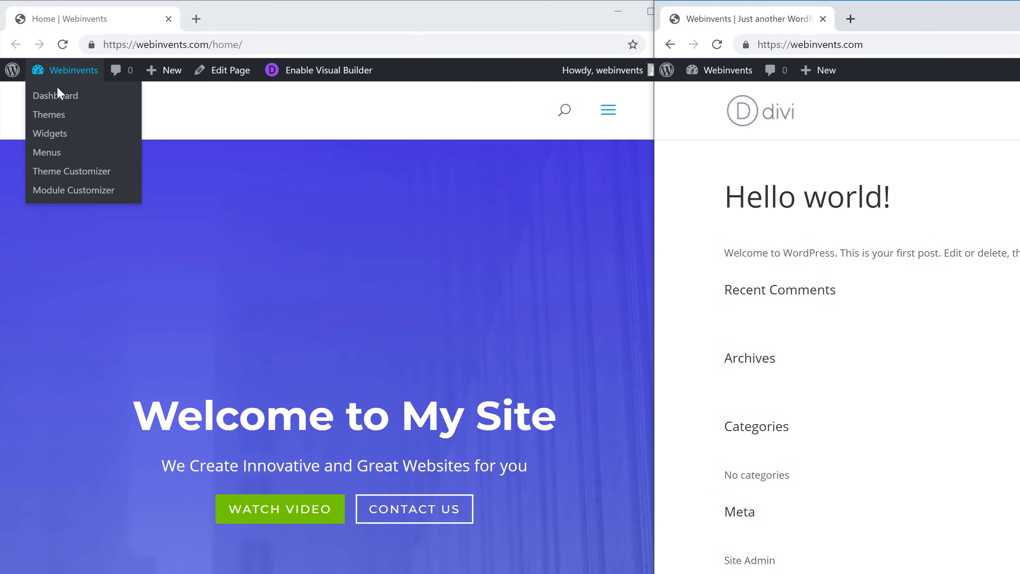
pyautogui.click(51, 97)
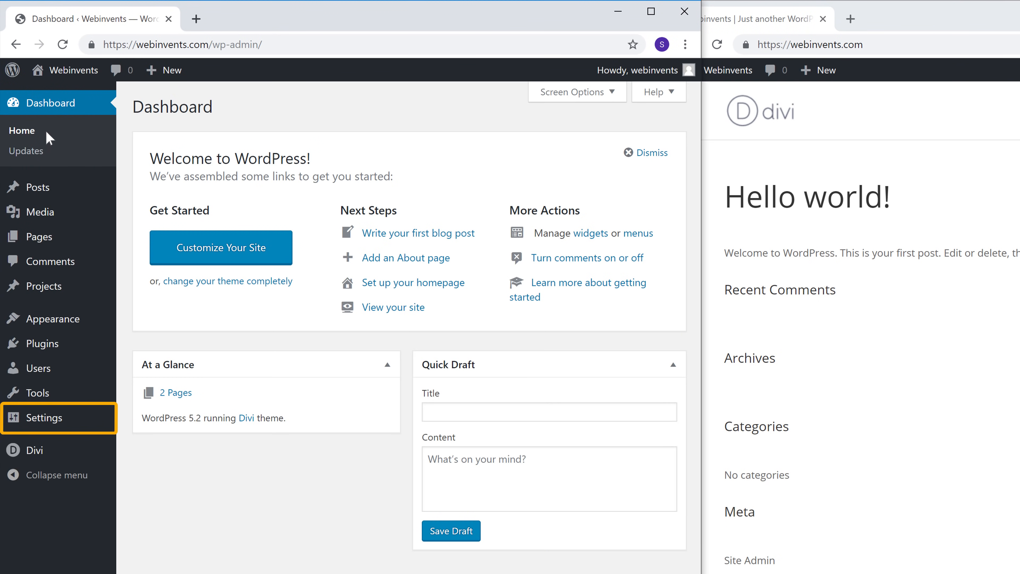
pyautogui.moveTo(39, 424)
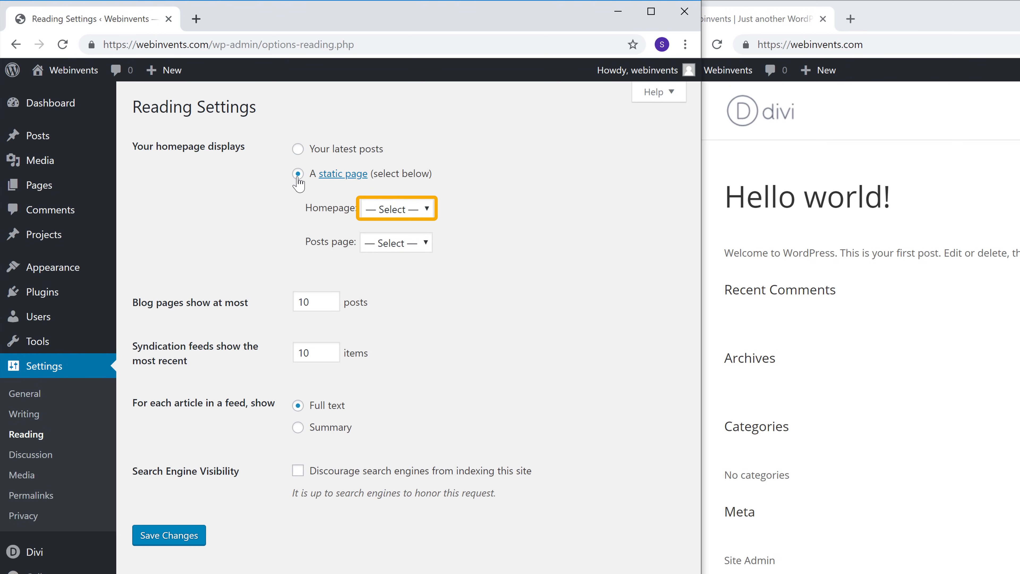
pyautogui.click(393, 220)
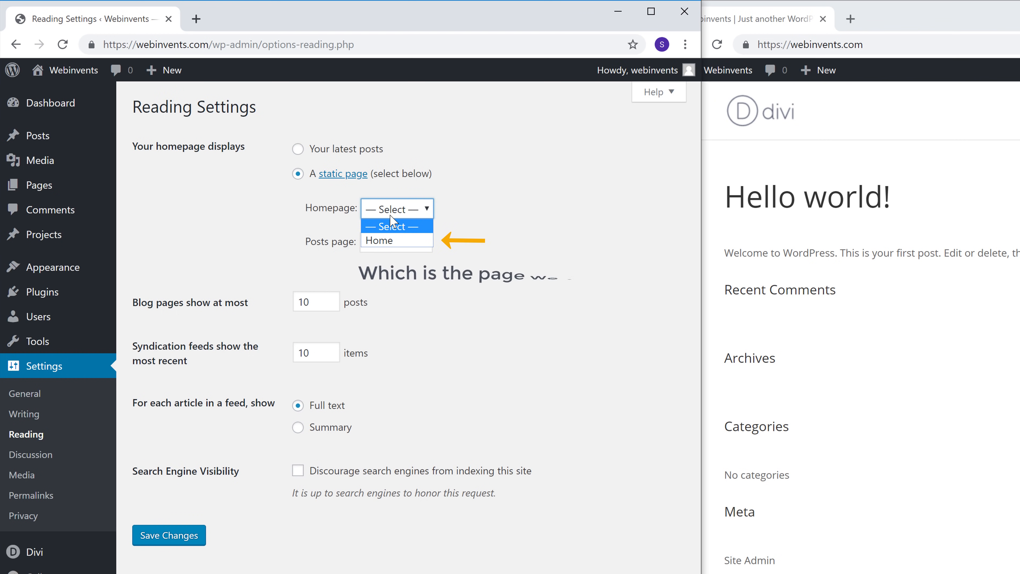
pyautogui.click(379, 241)
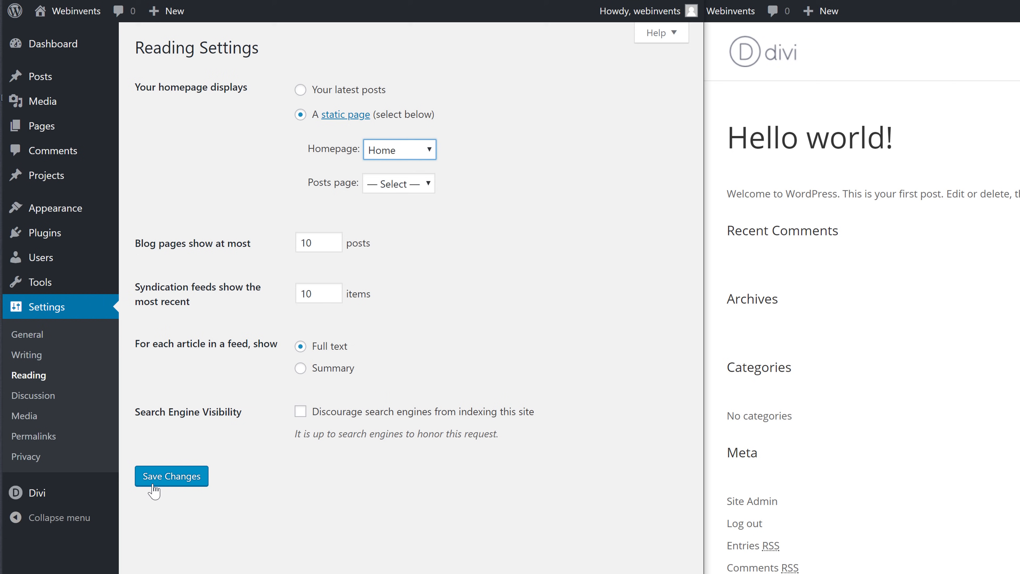
pyautogui.click(154, 484)
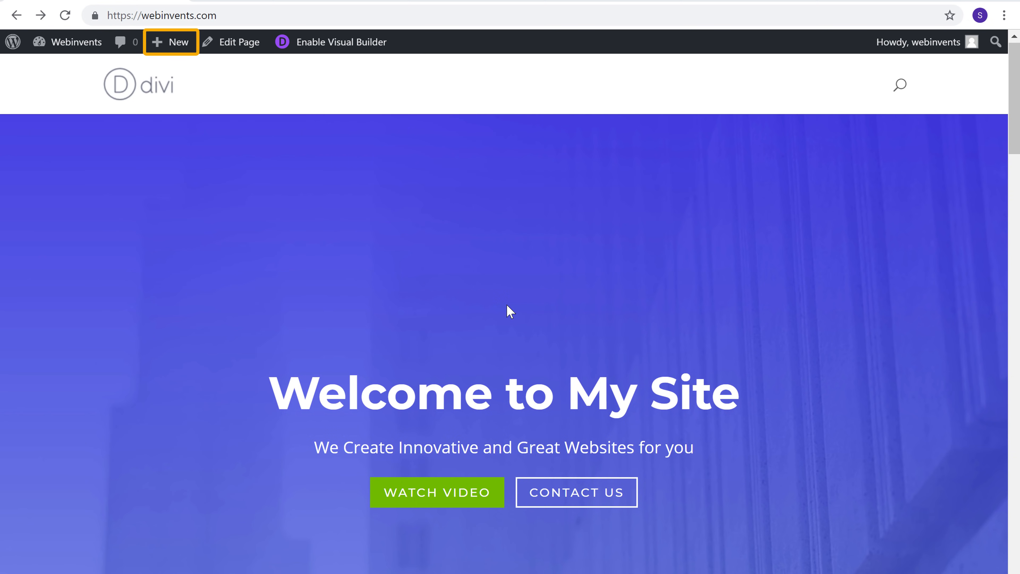
# Step: Create a new page titled Contact and start building it from scratch with the Divi Builder
pyautogui.moveTo(174, 50)
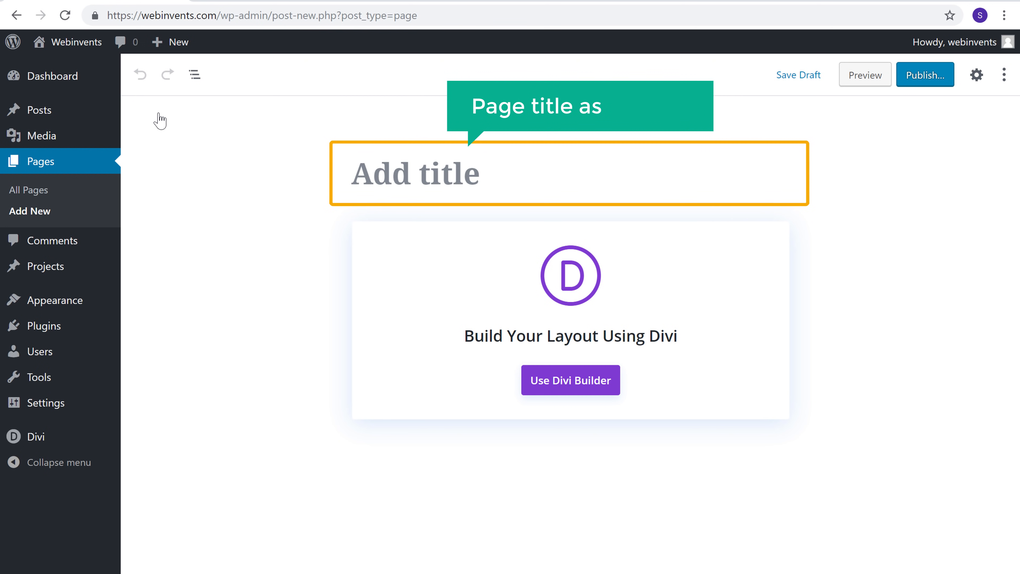
pyautogui.click(473, 170)
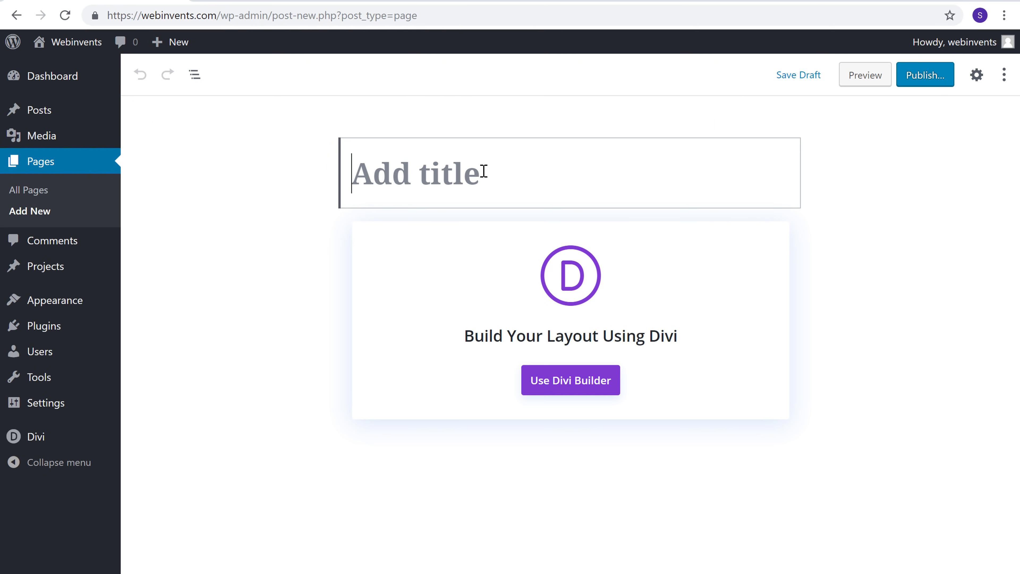
pyautogui.write('Contact')
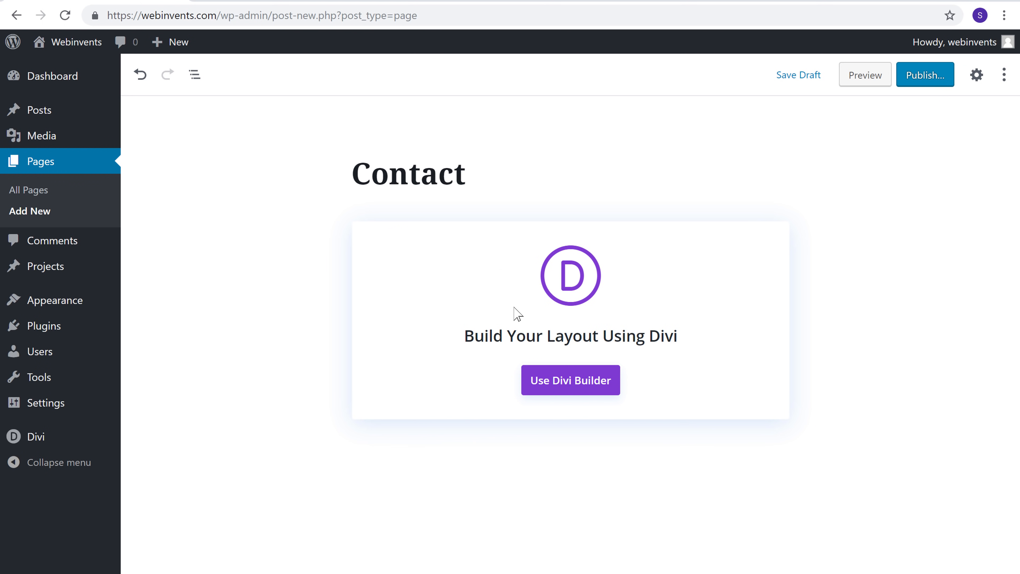
pyautogui.click(568, 389)
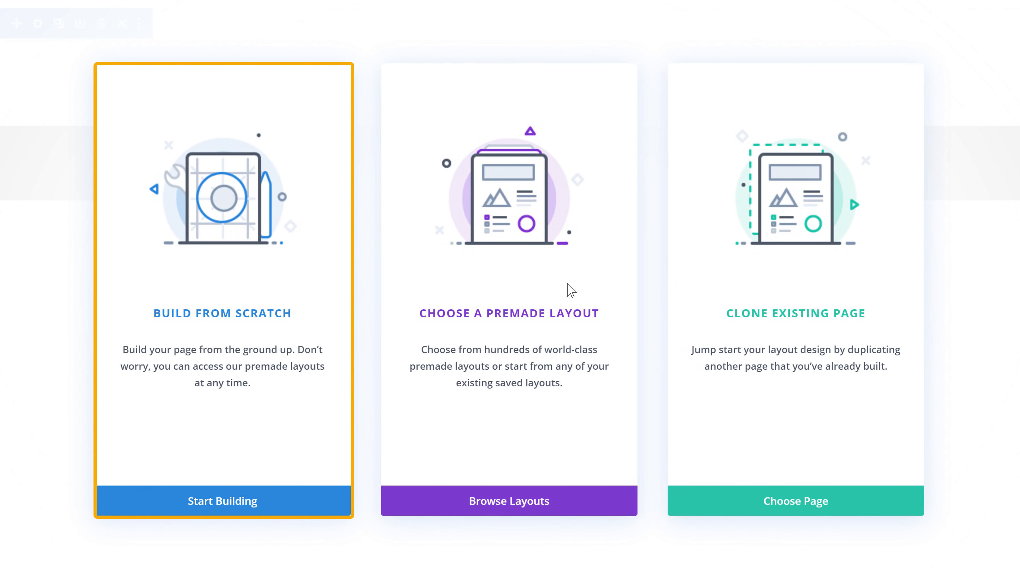
pyautogui.click(215, 316)
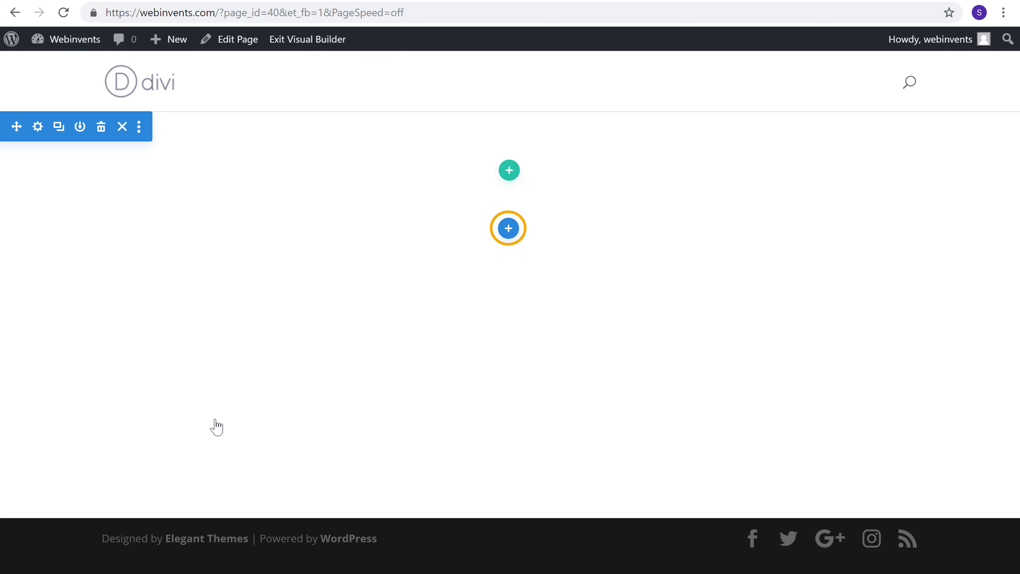
# Step: Insert a fullwidth section with a Fullwidth Header module on the Contact page and set its title to "Contact us"
pyautogui.click(509, 231)
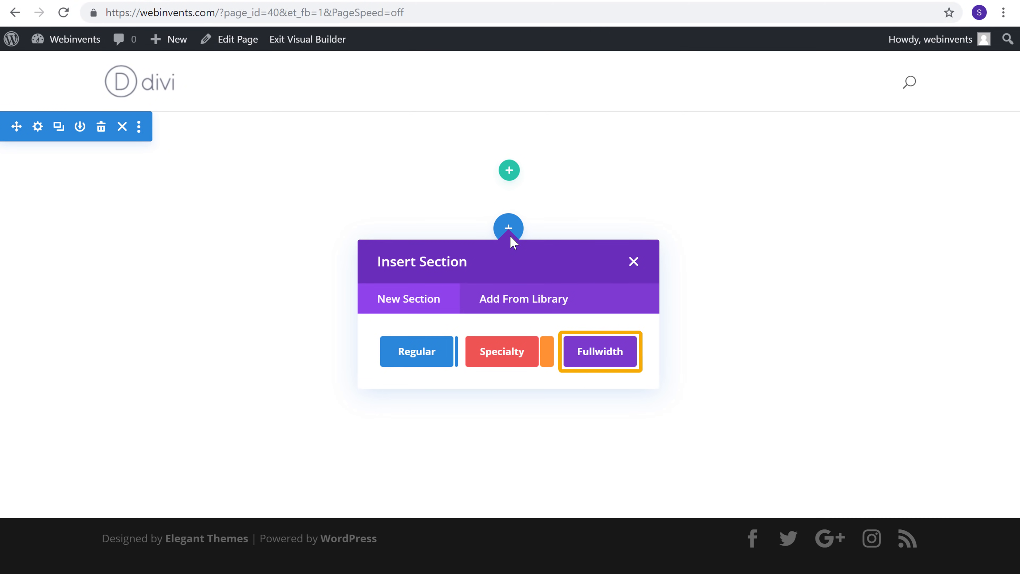
pyautogui.click(584, 361)
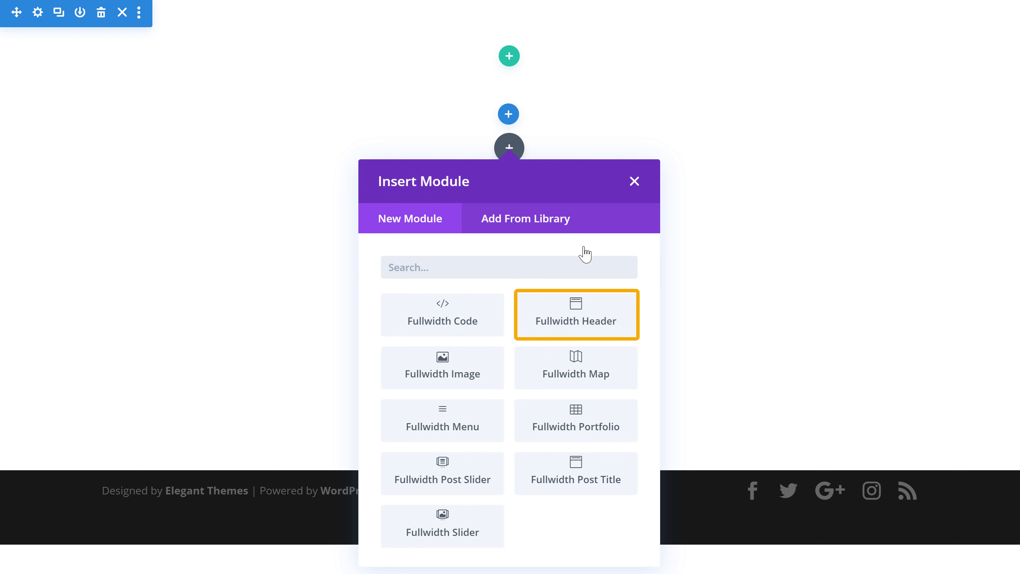
pyautogui.click(565, 330)
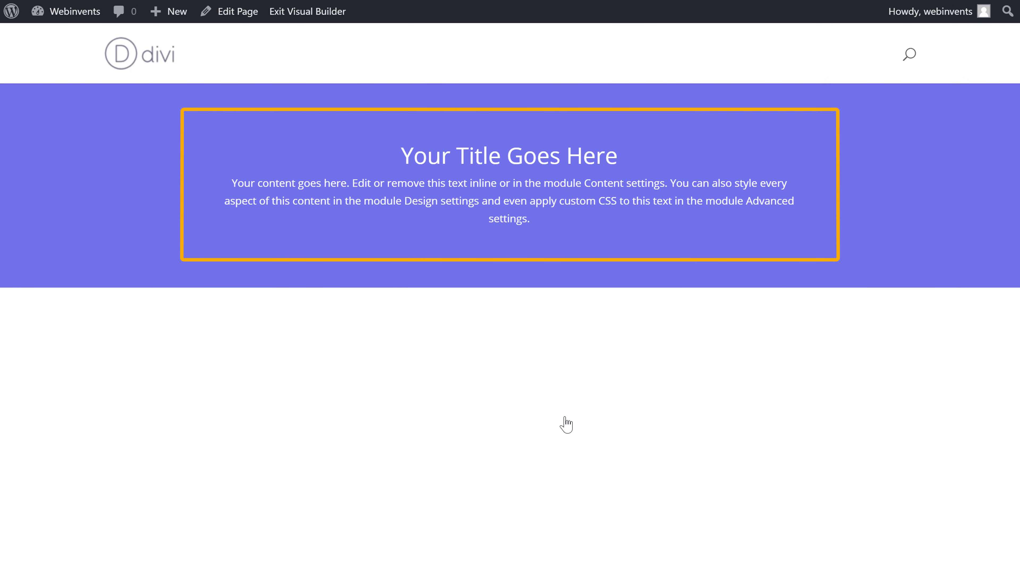
pyautogui.moveTo(400, 158); pyautogui.dragTo(649, 159)
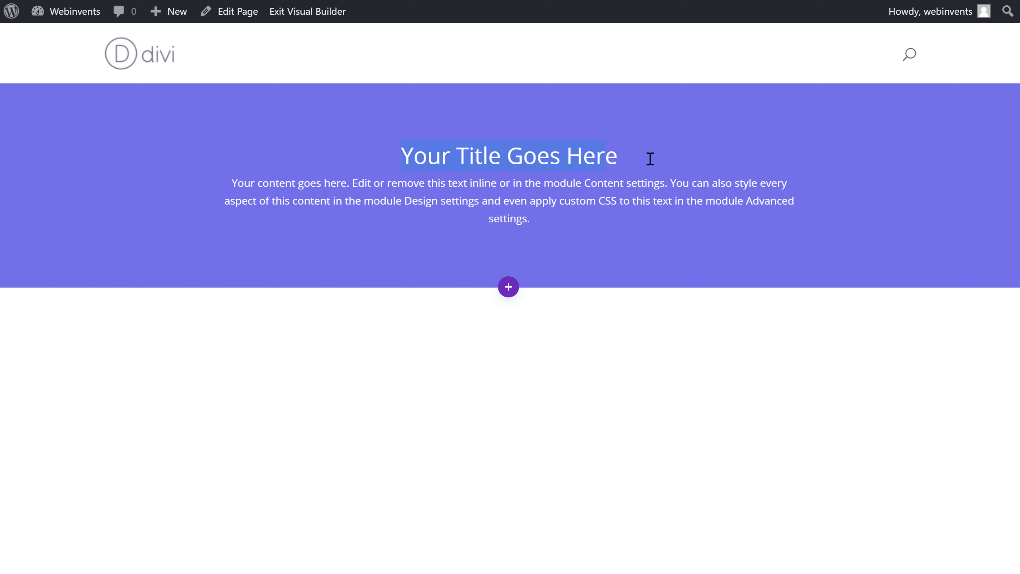
pyautogui.write('Contact us')
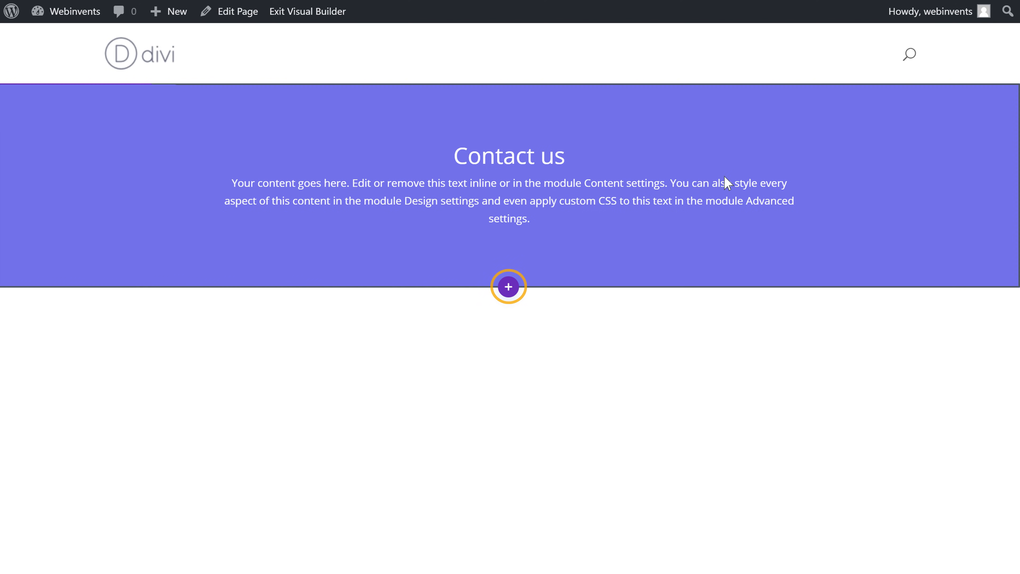
# Step: Insert a regular section below the header with a two-column row whose first column is narrower than the second
pyautogui.click(508, 287)
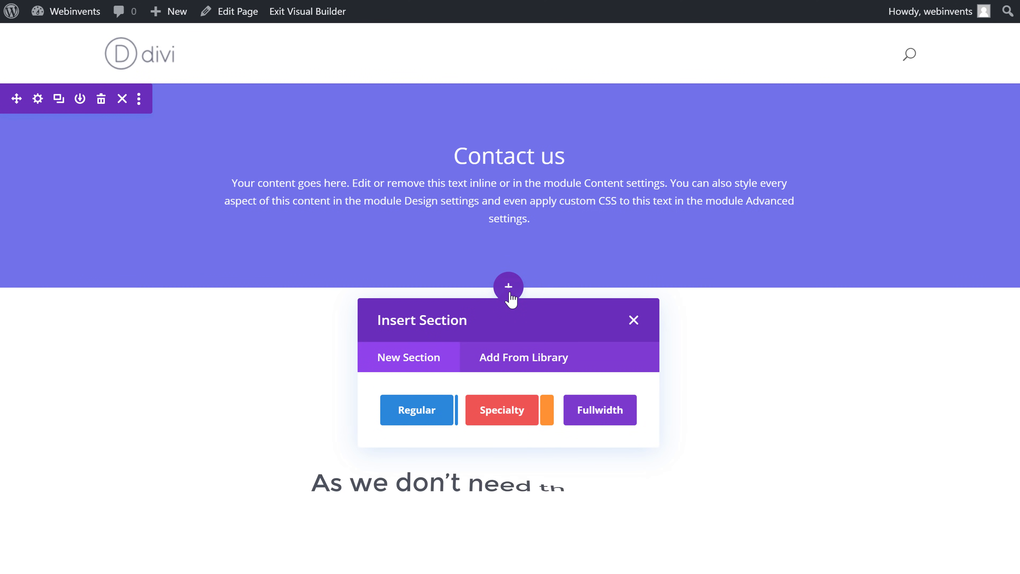
pyautogui.scroll(-2, 460, 344)
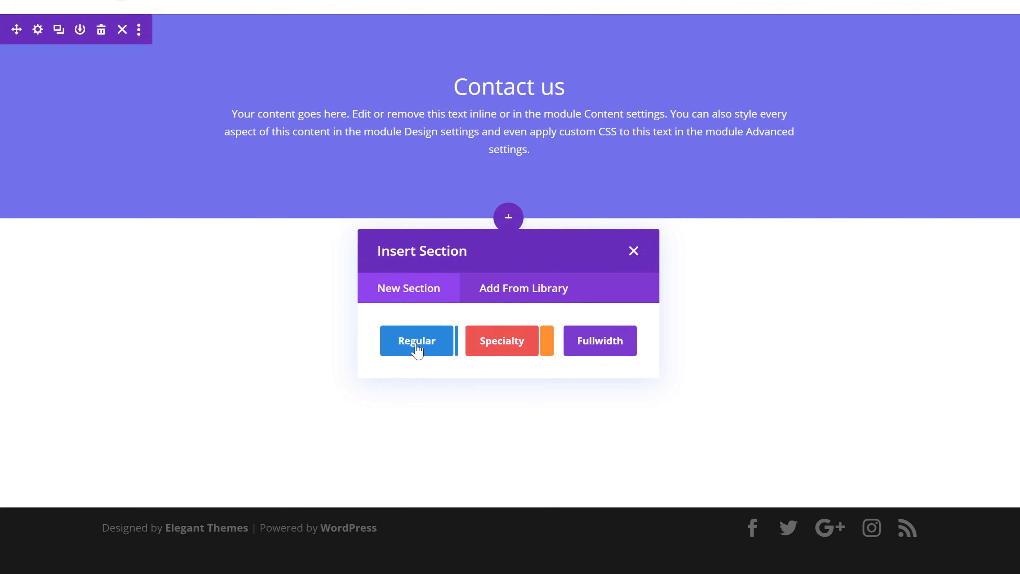
pyautogui.click(412, 349)
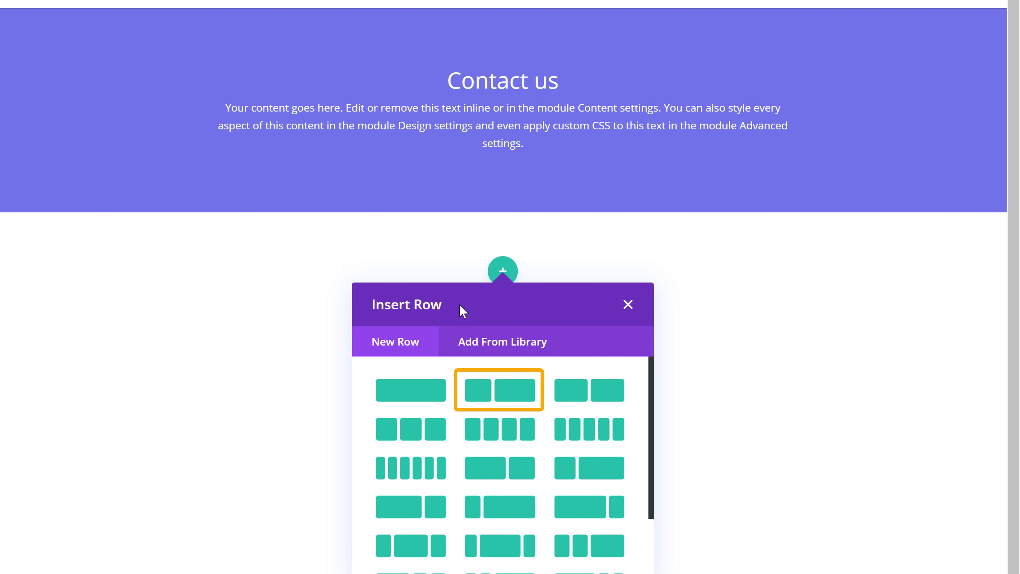
pyautogui.click(495, 398)
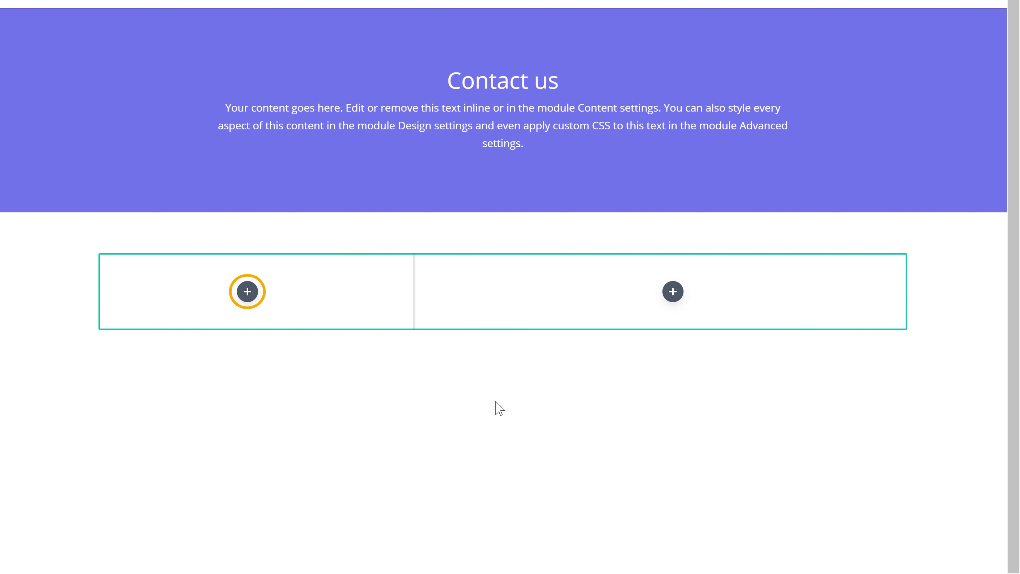
# Step: Add an Image module to the row's narrow column and upload Image.png from the computer as its picture
pyautogui.click(246, 300)
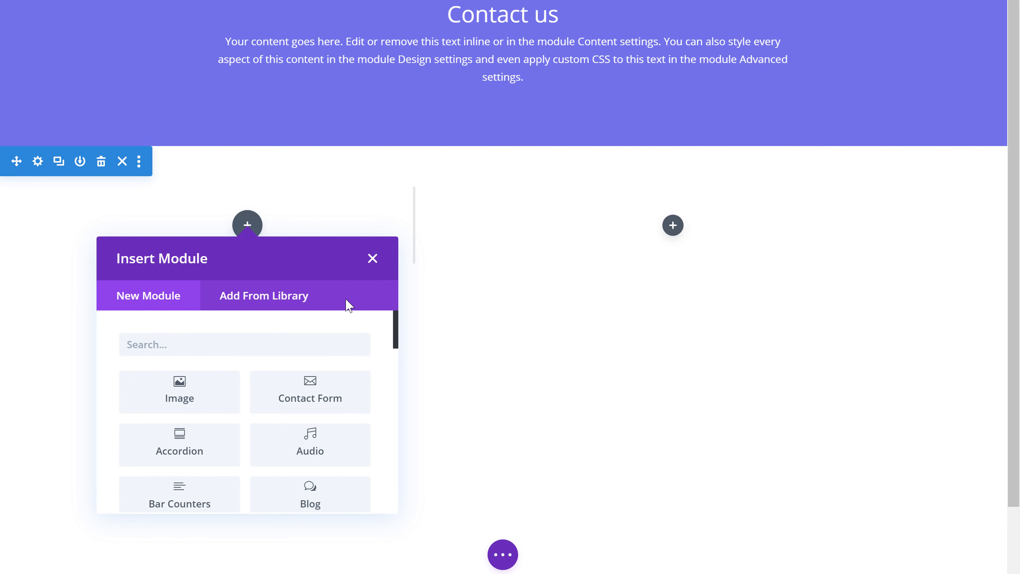
pyautogui.moveTo(396, 342)
pyautogui.mouseDown()
pyautogui.moveTo(396, 517)
pyautogui.moveTo(398, 339)
pyautogui.mouseUp()
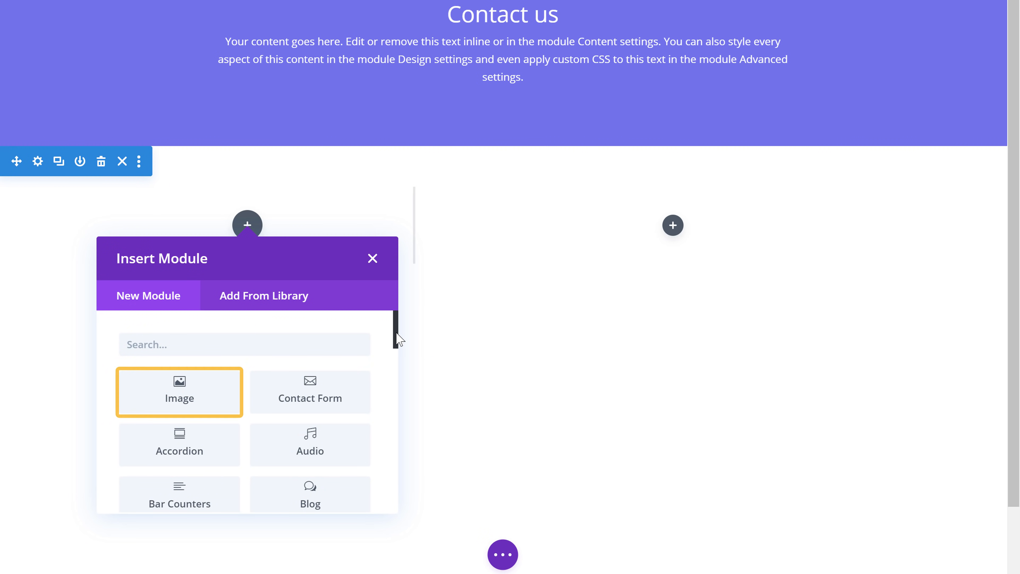
pyautogui.click(180, 405)
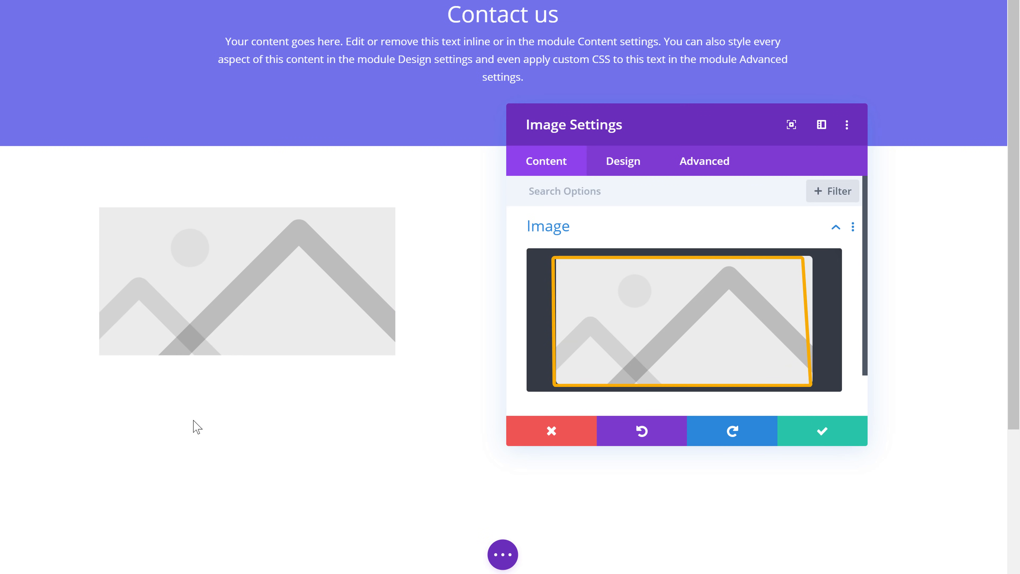
pyautogui.scroll(2, 498, 414)
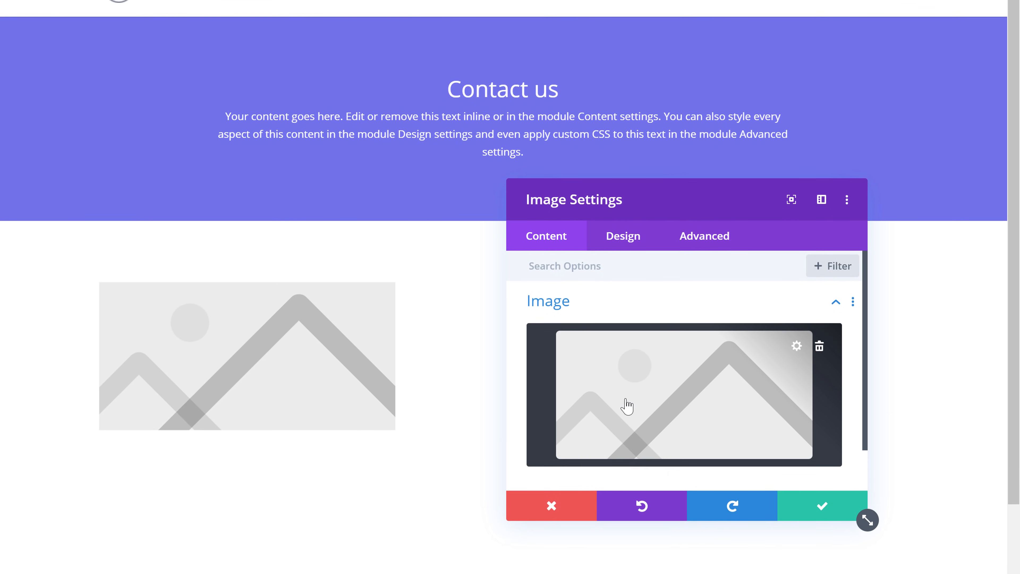
pyautogui.click(649, 399)
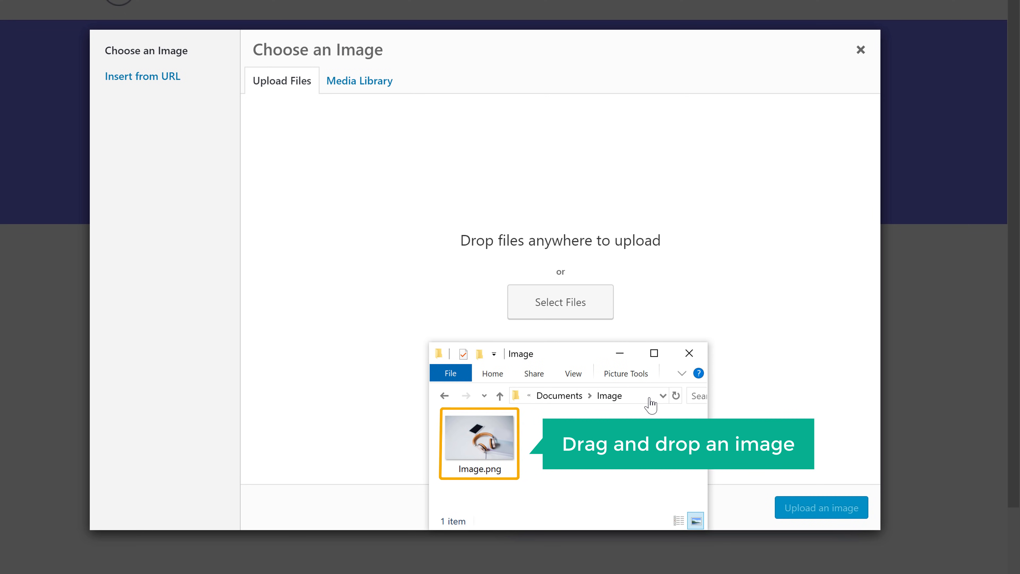
pyautogui.moveTo(480, 459); pyautogui.dragTo(507, 245)
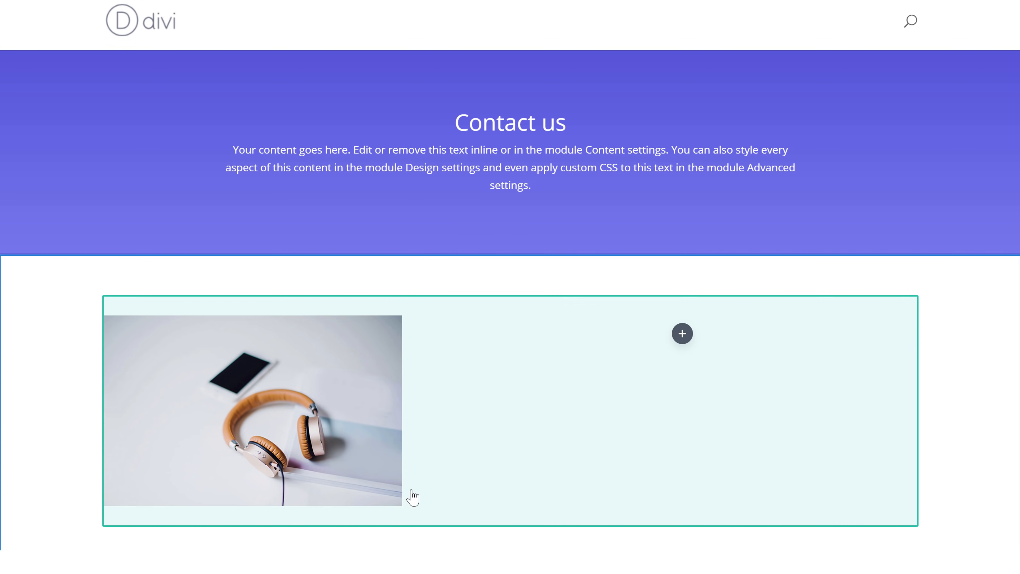
pyautogui.moveTo(402, 503)
pyautogui.moveTo(402, 504)
pyautogui.mouseDown()
pyautogui.moveTo(338, 468)
pyautogui.moveTo(404, 511)
pyautogui.mouseUp()
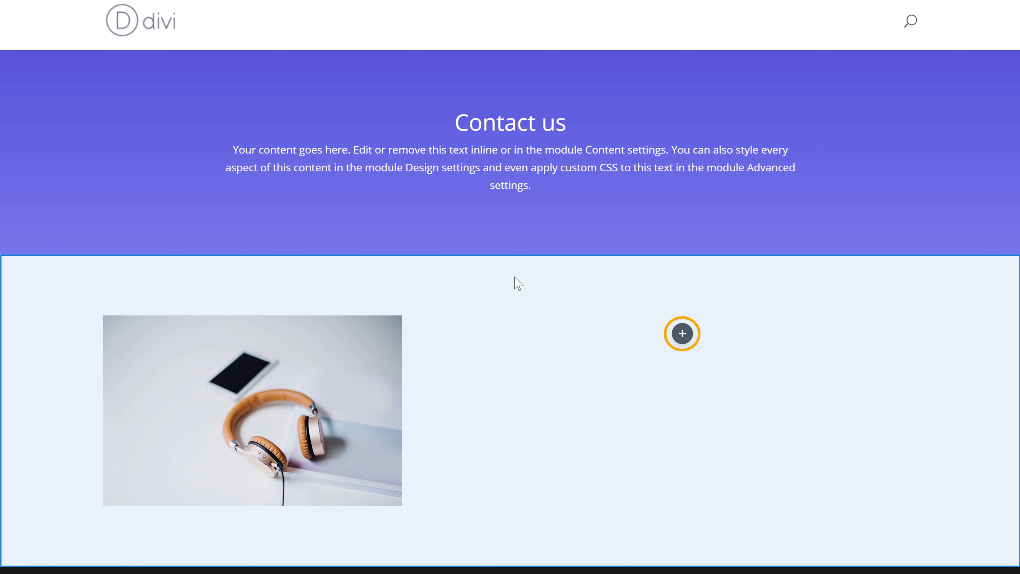
# Step: Add a Contact Form module to the wide column beside the picture and exit the visual builder
pyautogui.scroll(-2, 518, 283)
pyautogui.click(682, 269)
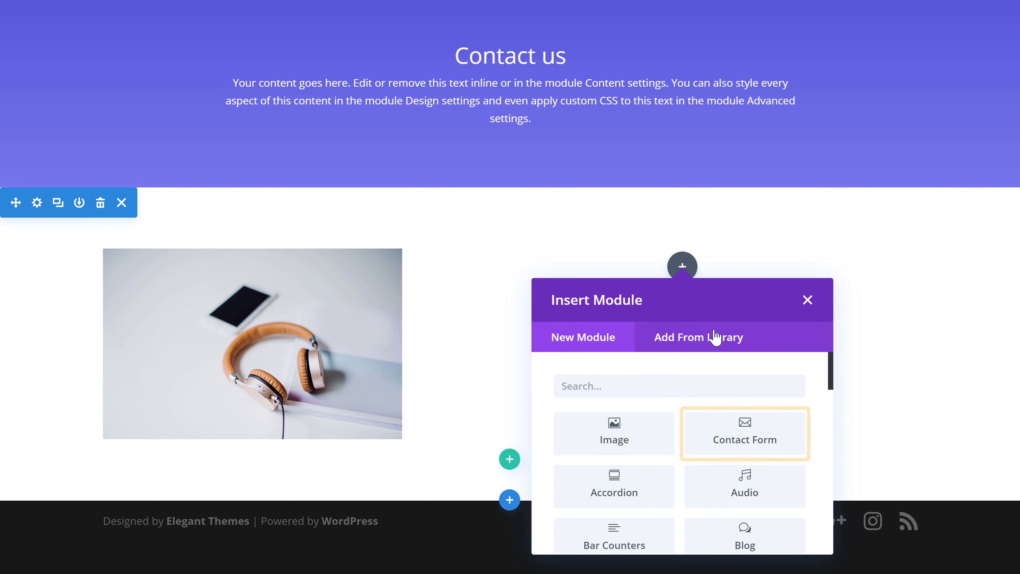
pyautogui.click(744, 442)
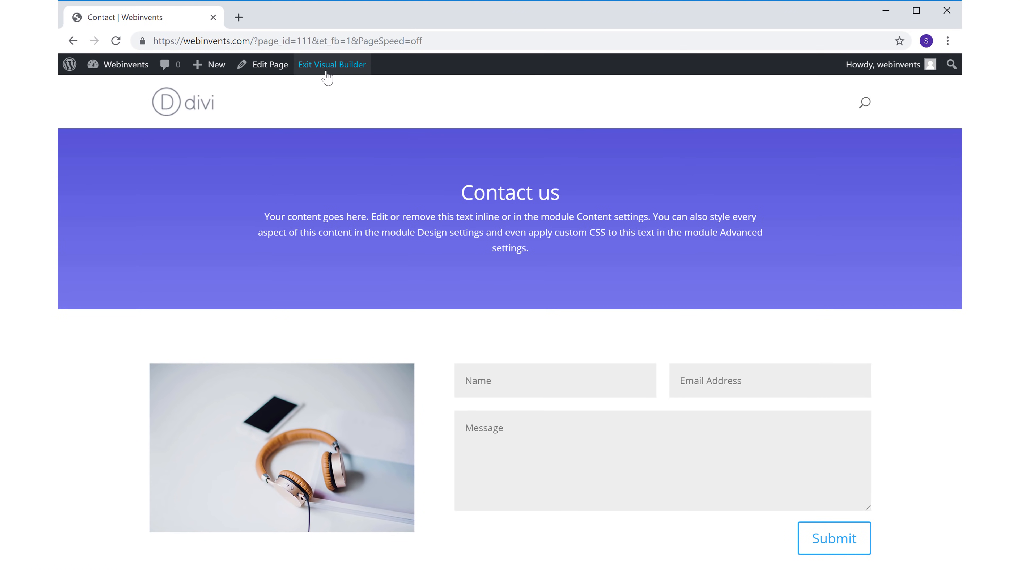
pyautogui.click(326, 72)
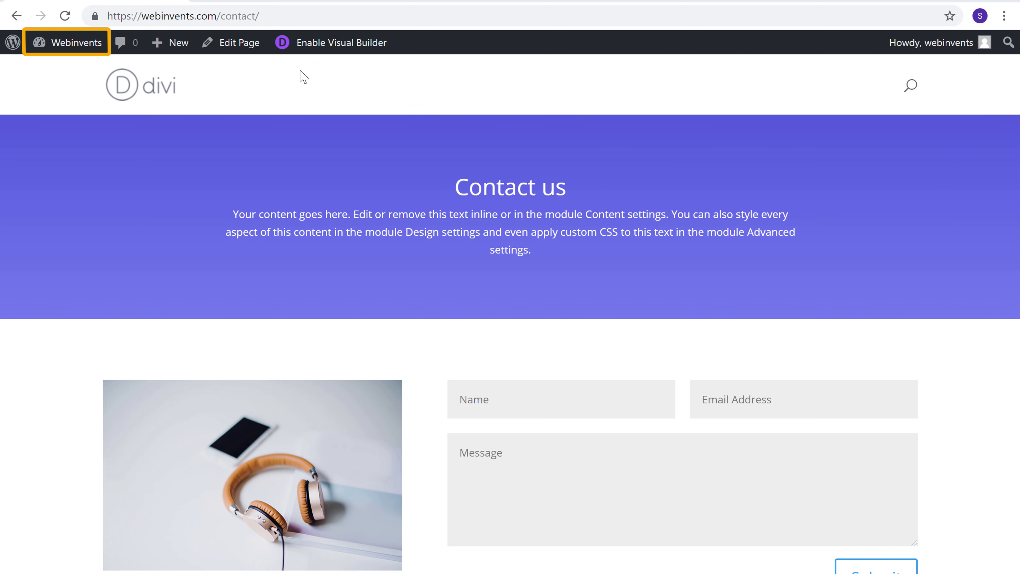
# Step: In the Theme Customizer, create a new menu named Main Menu and assign it to the Primary Menu location
pyautogui.moveTo(74, 56)
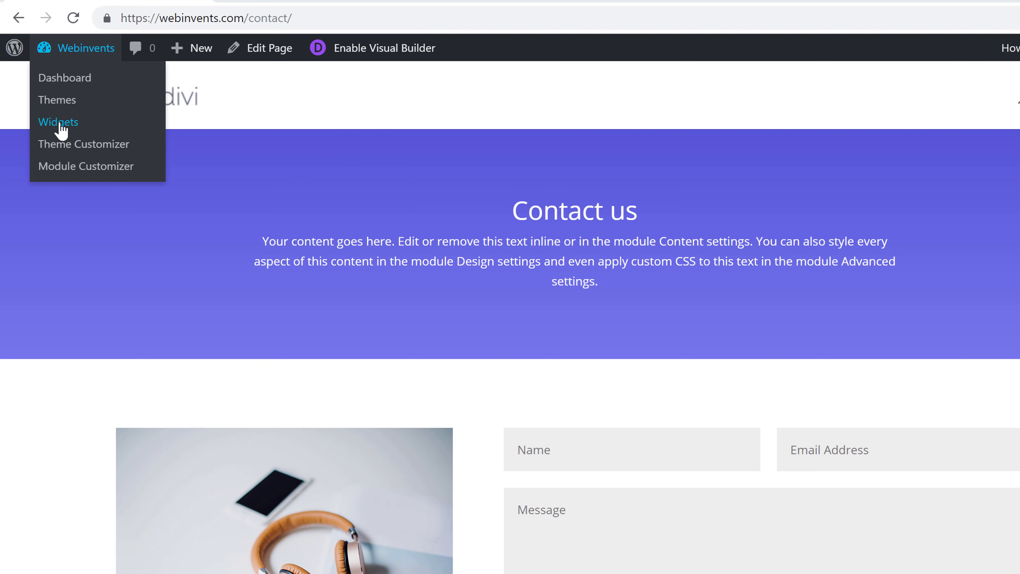
pyautogui.click(61, 146)
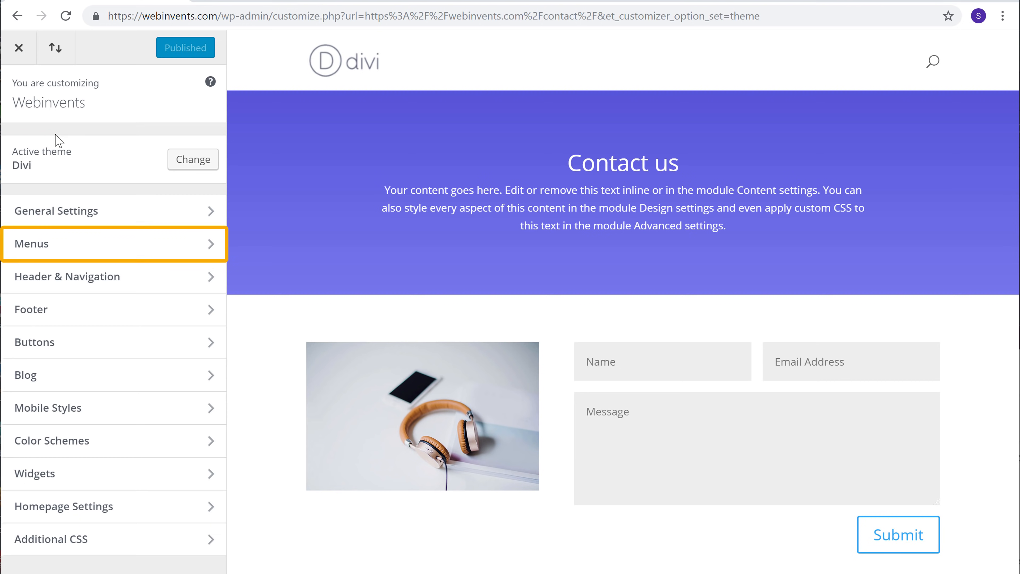
pyautogui.click(33, 250)
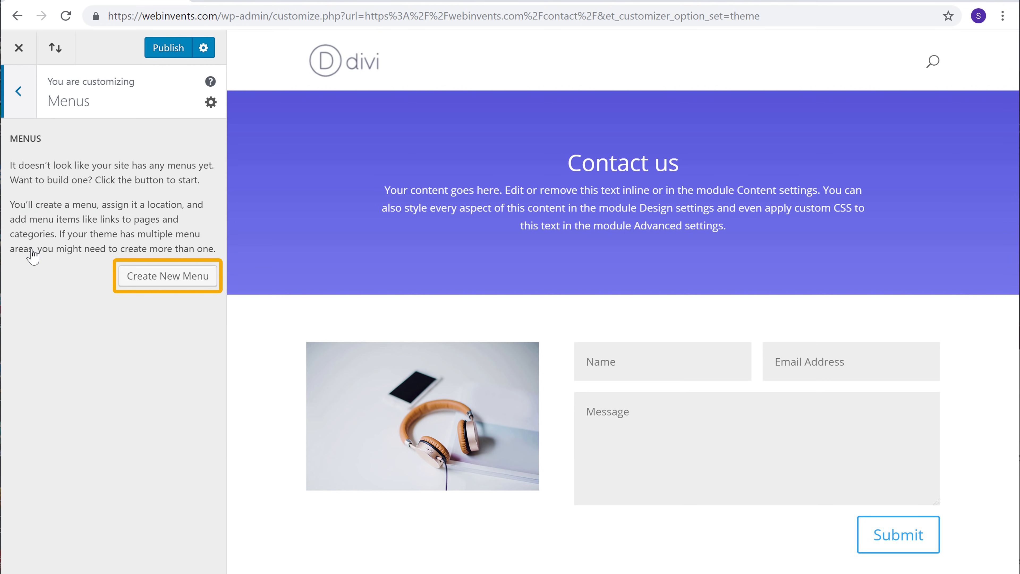
pyautogui.click(148, 286)
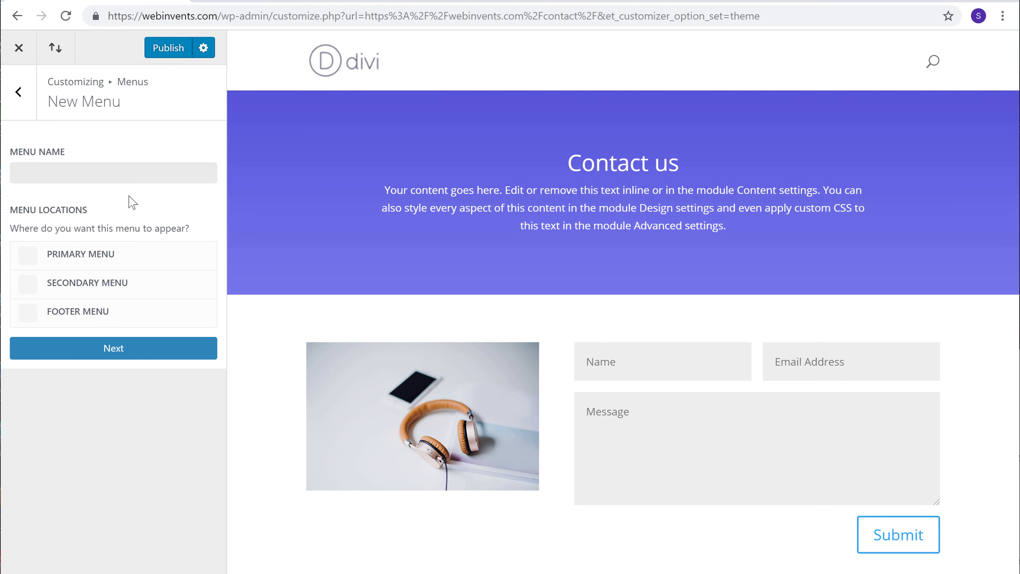
pyautogui.write('Main Menu')
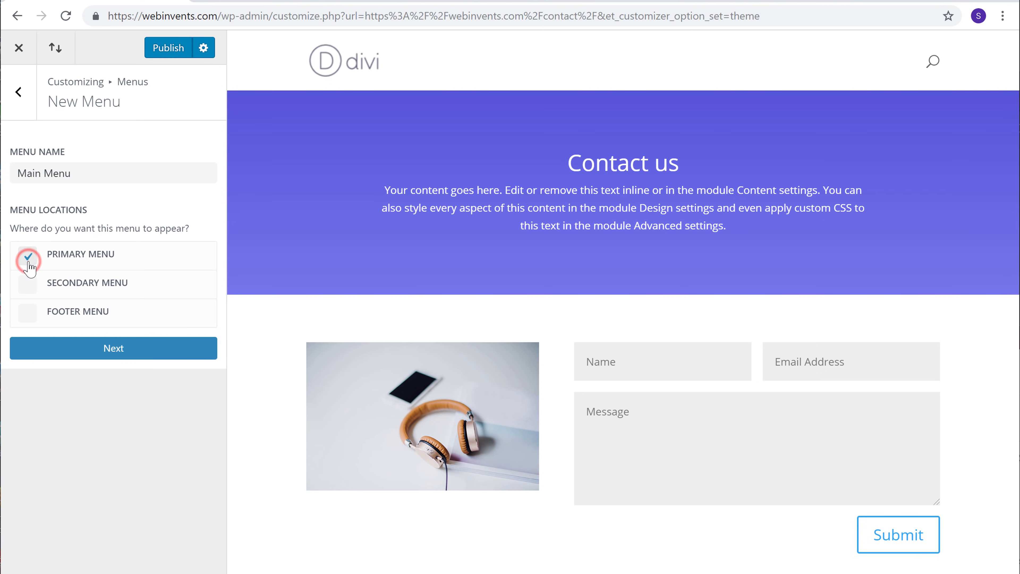
pyautogui.click(113, 357)
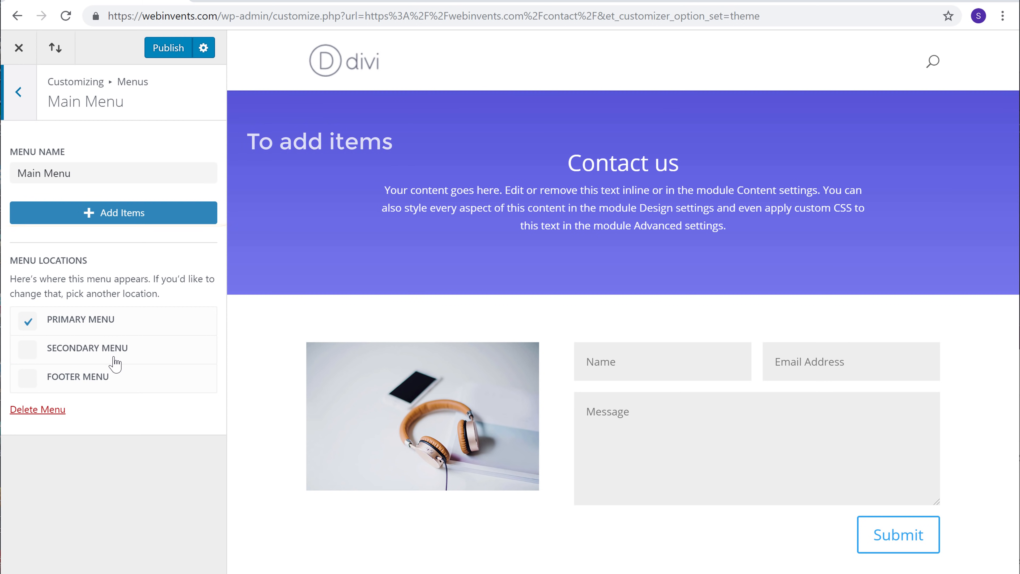
# Step: Add the Home and Contact pages to Main Menu and publish the customizer changes
pyautogui.click(115, 225)
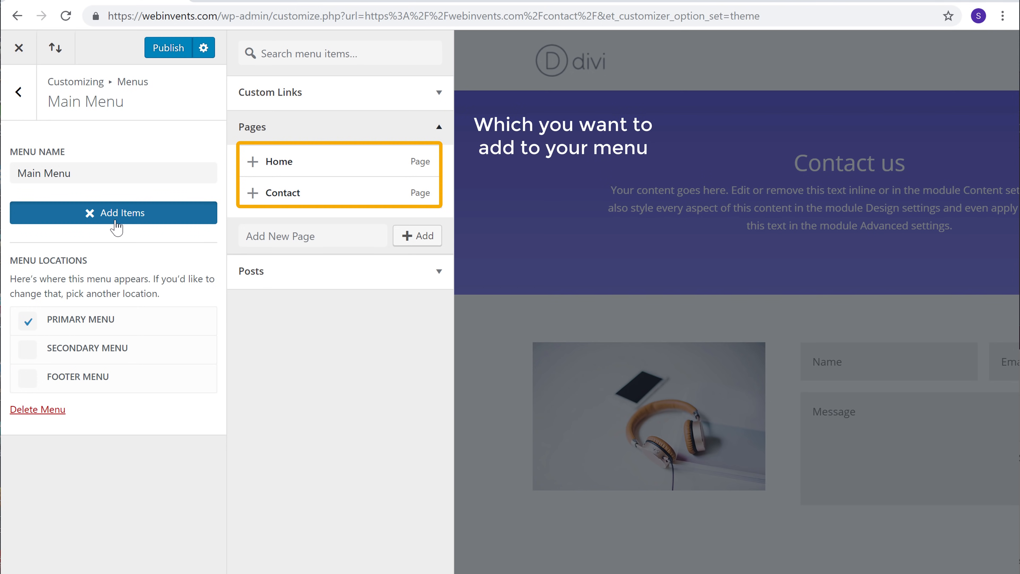
pyautogui.click(252, 162)
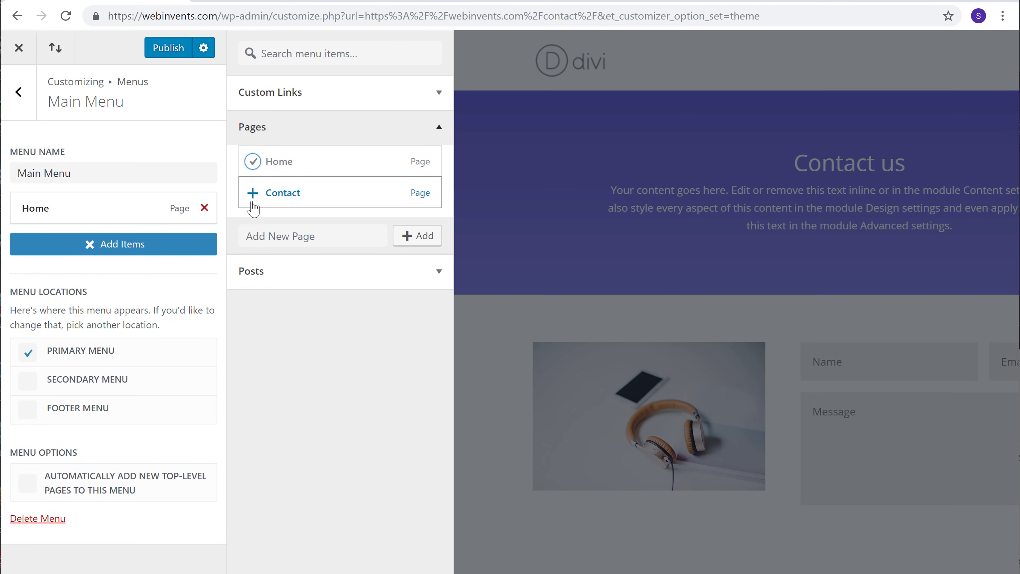
pyautogui.click(253, 207)
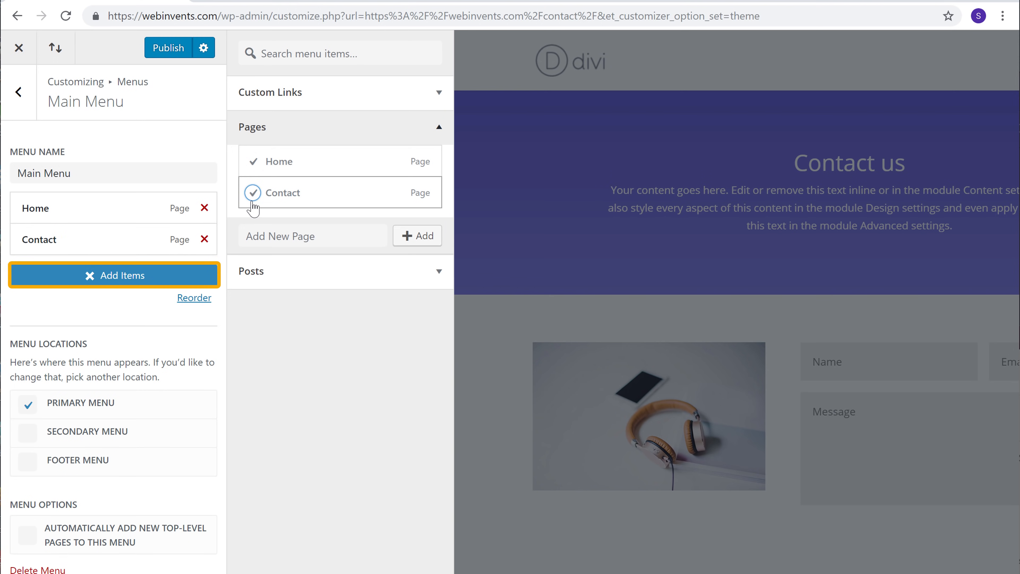
pyautogui.click(114, 283)
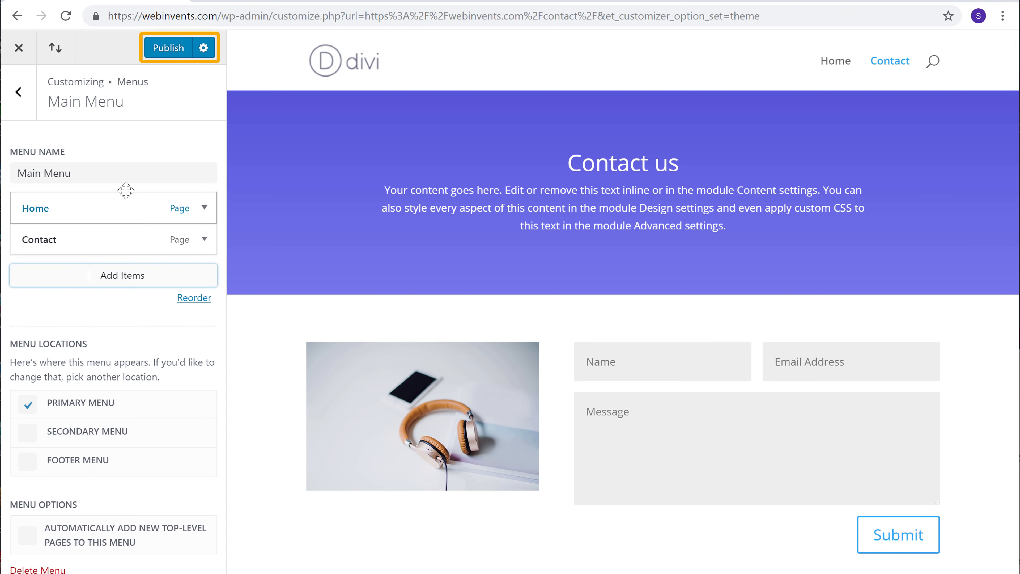
pyautogui.click(168, 56)
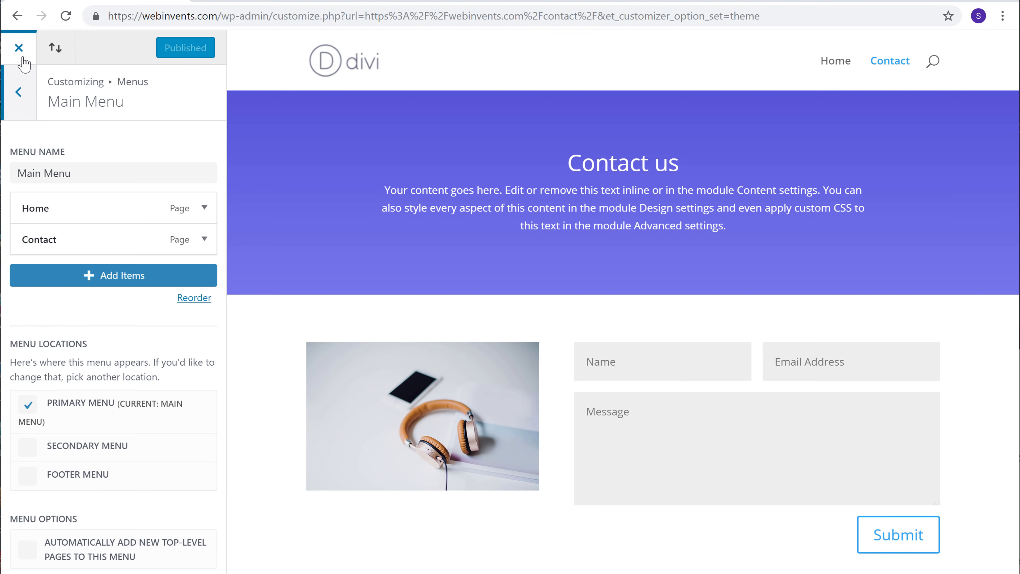
# Step: Close the customizer and check the Home and Contact menu links on the website
pyautogui.click(19, 49)
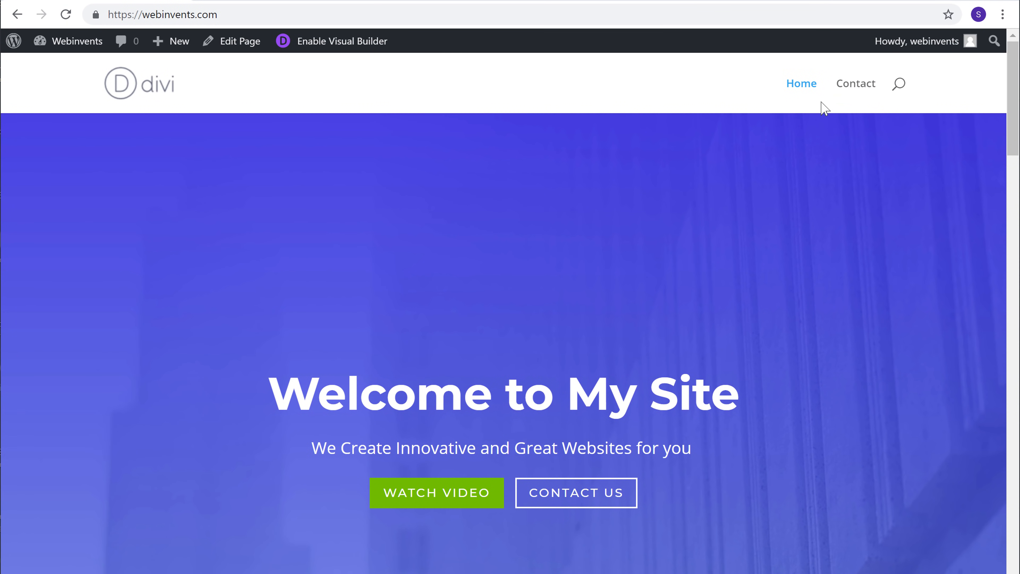
pyautogui.click(853, 93)
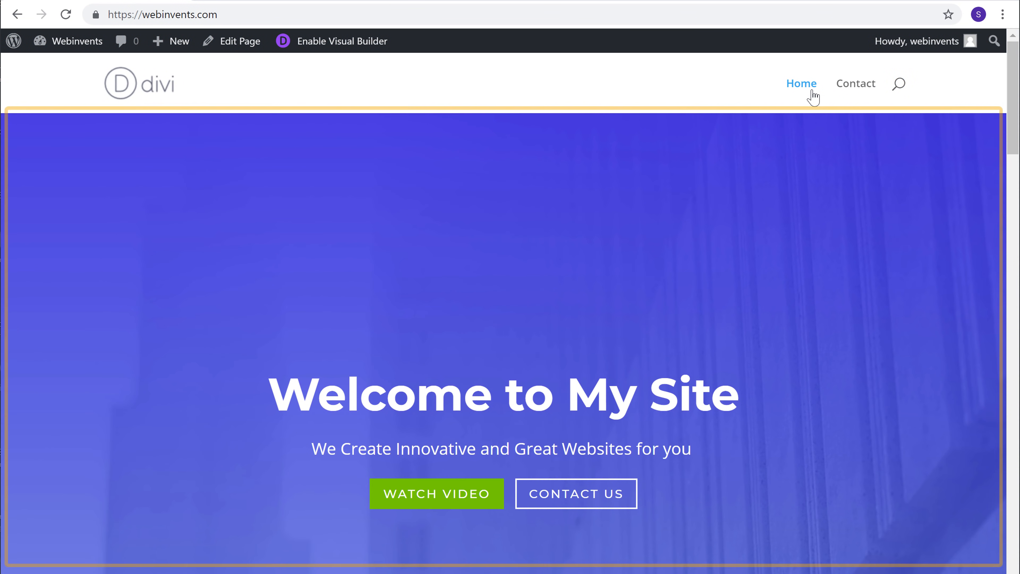
pyautogui.moveTo(1012, 90)
pyautogui.mouseDown()
pyautogui.moveTo(1019, 573)
pyautogui.moveTo(1018, 90)
pyautogui.mouseUp()
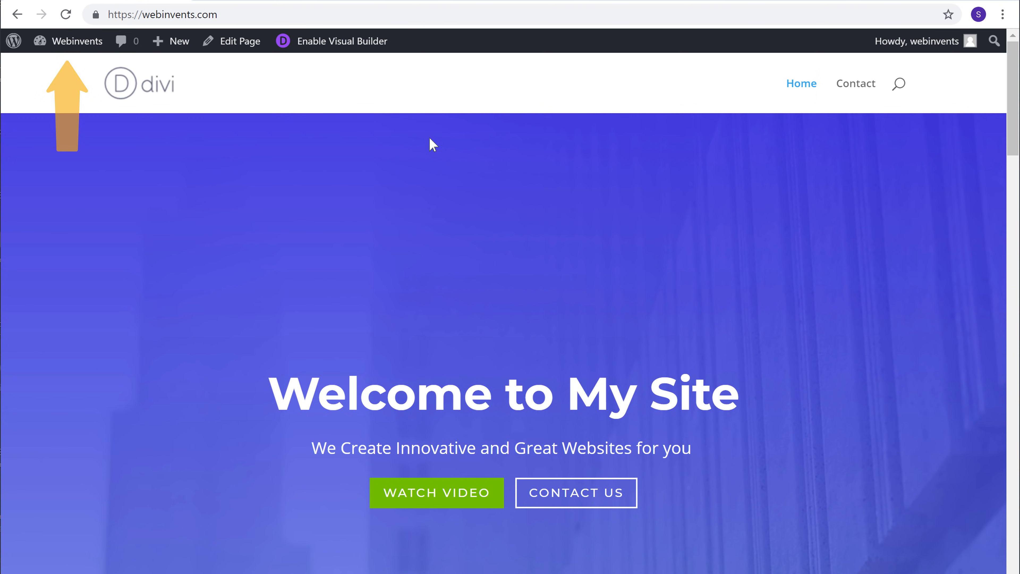
# Step: In Divi Theme Options, upload the Logo image from the computer as the site logo, save the changes and view the site
pyautogui.moveTo(75, 57)
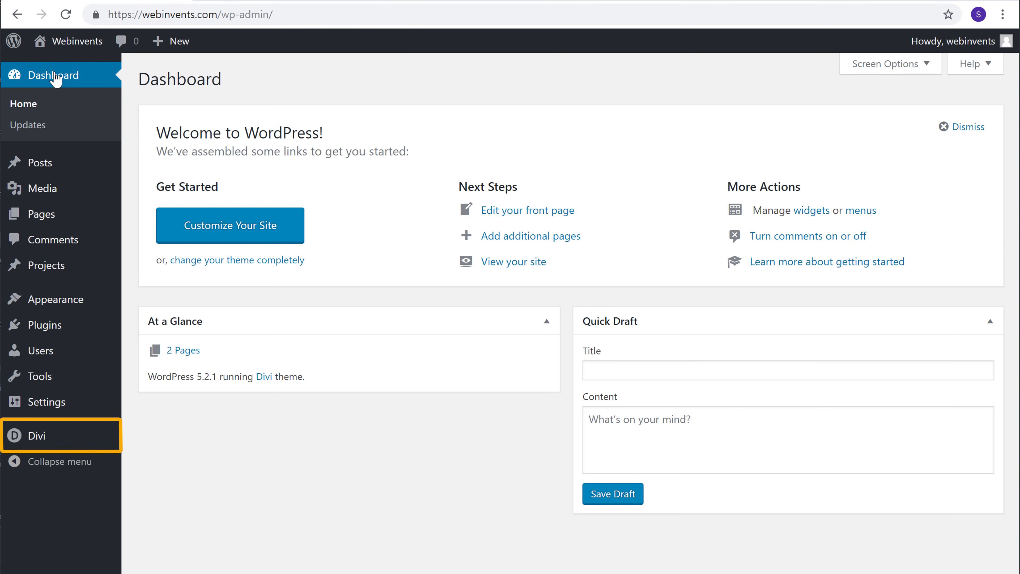
pyautogui.click(36, 438)
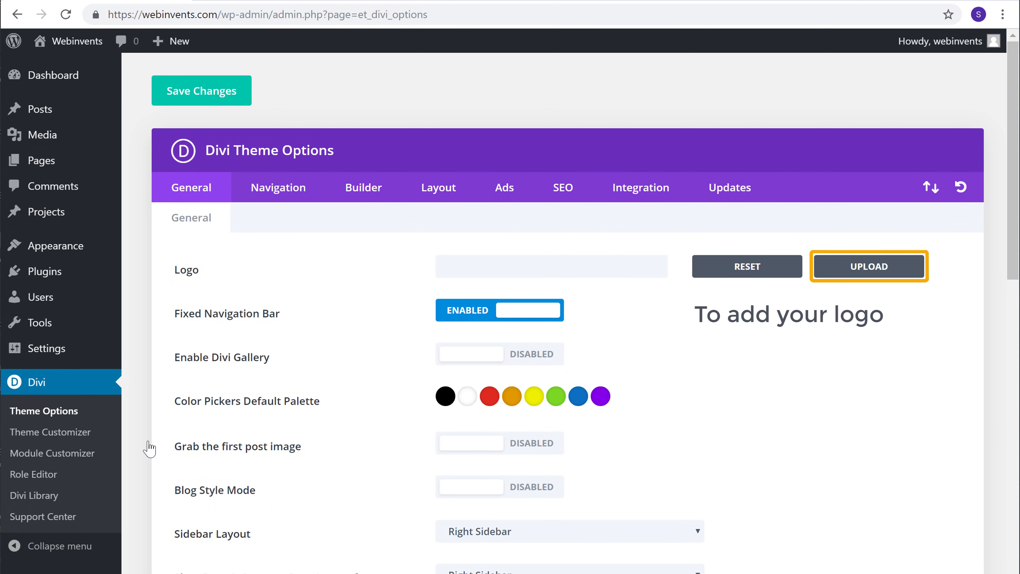
pyautogui.click(867, 266)
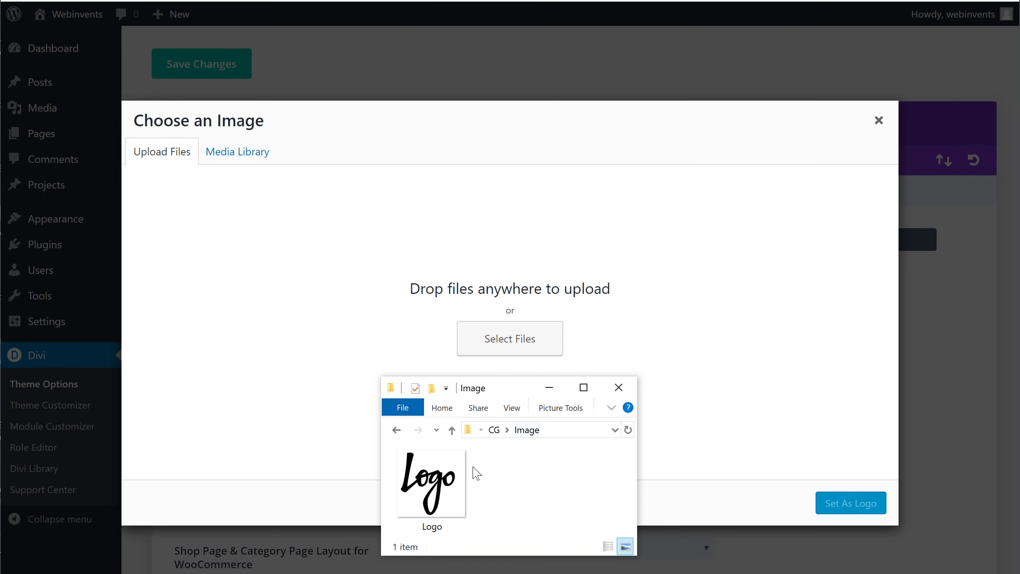
pyautogui.moveTo(431, 506); pyautogui.dragTo(512, 296)
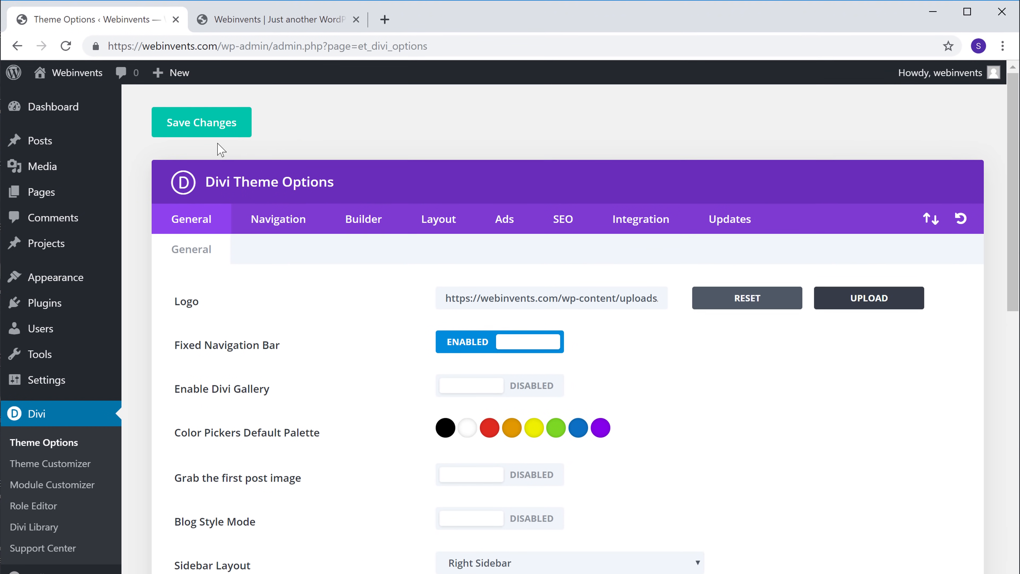
pyautogui.click(204, 70)
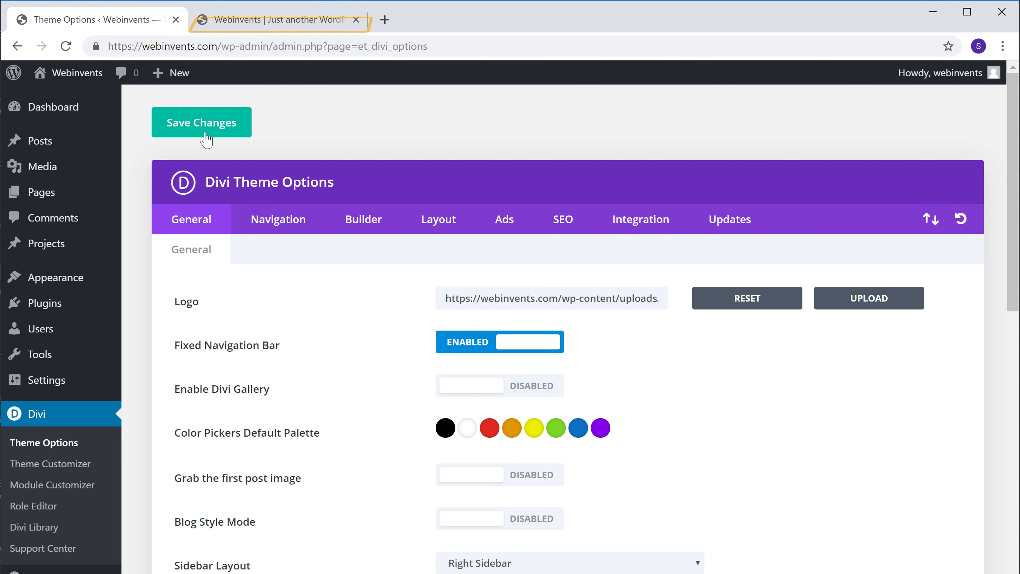
pyautogui.click(264, 24)
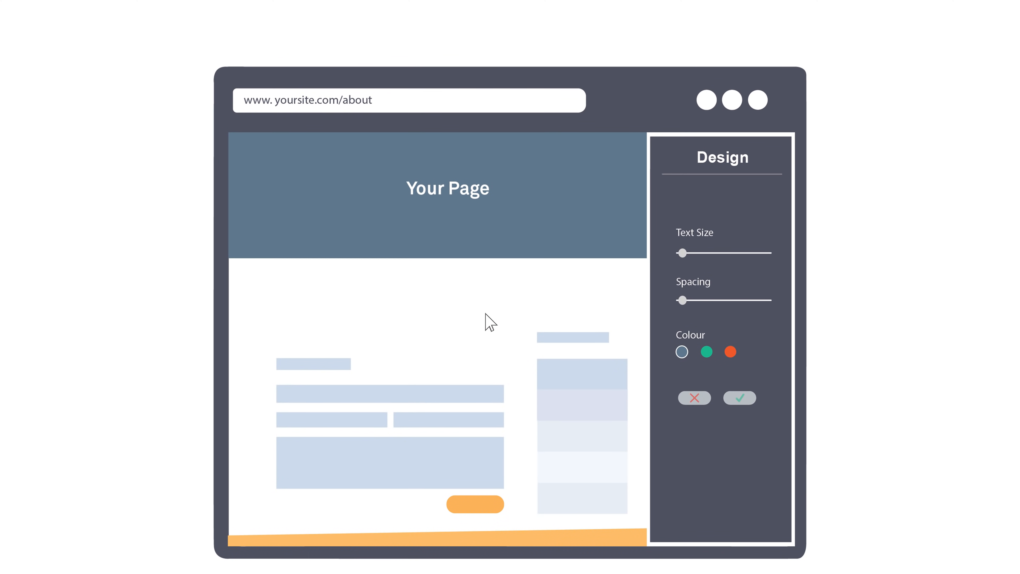
pyautogui.moveTo(682, 256); pyautogui.dragTo(723, 256)
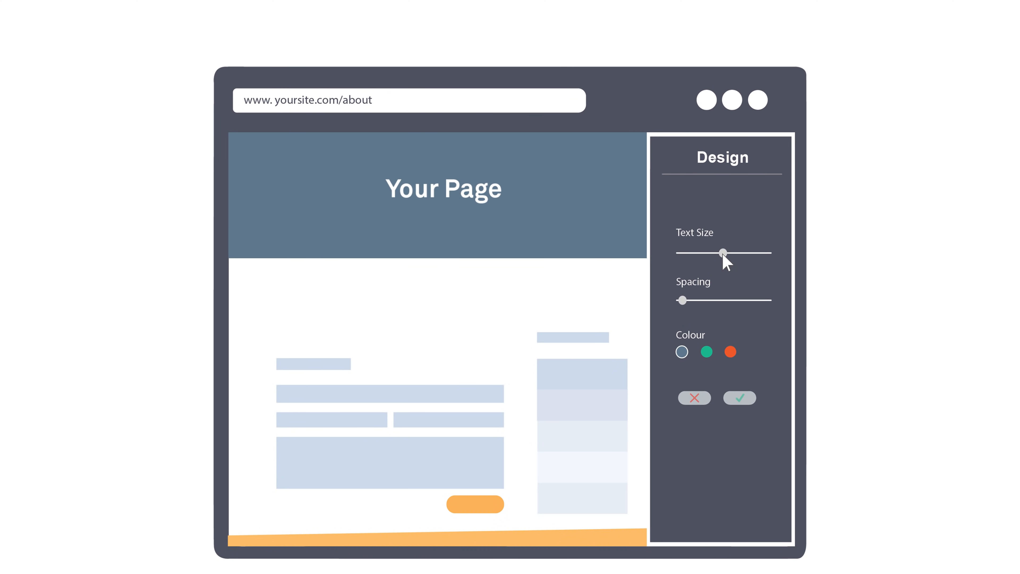
pyautogui.moveTo(447, 258); pyautogui.dragTo(447, 303)
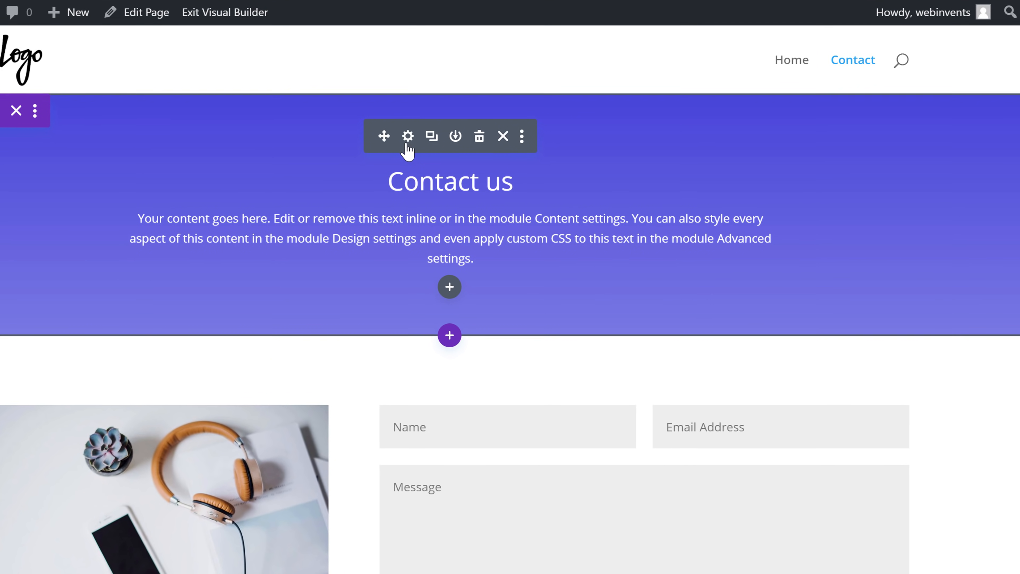
# Step: Set the Contact us header's title text size to 54px and its title font to Alike, and save the module settings
pyautogui.click(472, 182)
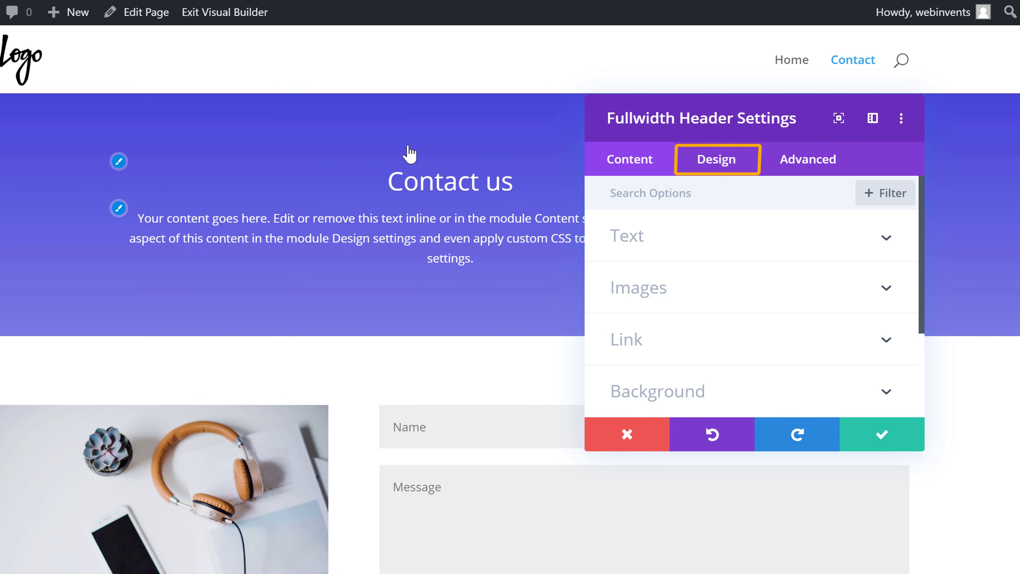
pyautogui.click(716, 171)
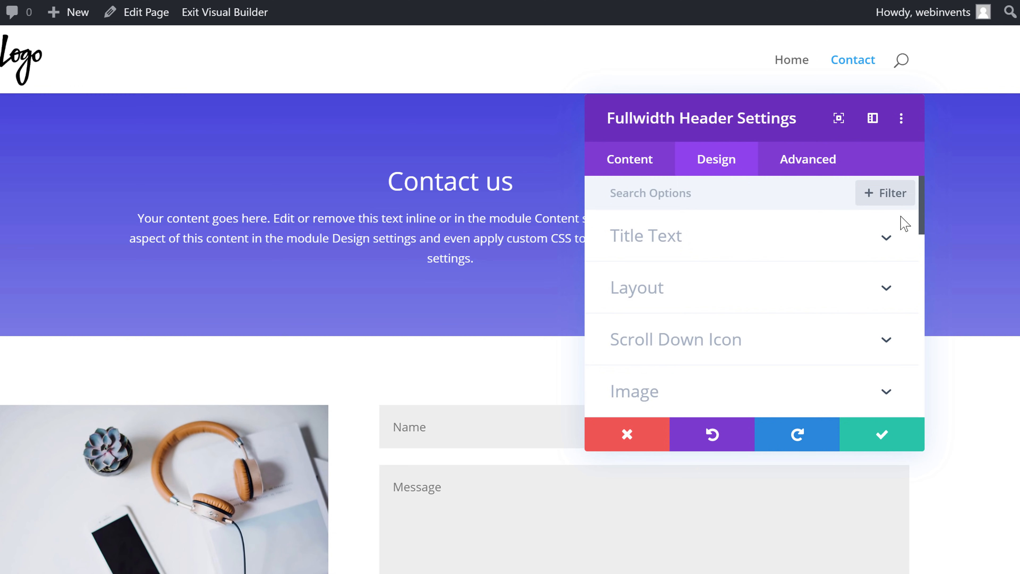
pyautogui.moveTo(921, 224)
pyautogui.mouseDown()
pyautogui.moveTo(924, 411)
pyautogui.moveTo(936, 341)
pyautogui.moveTo(924, 225)
pyautogui.mouseUp()
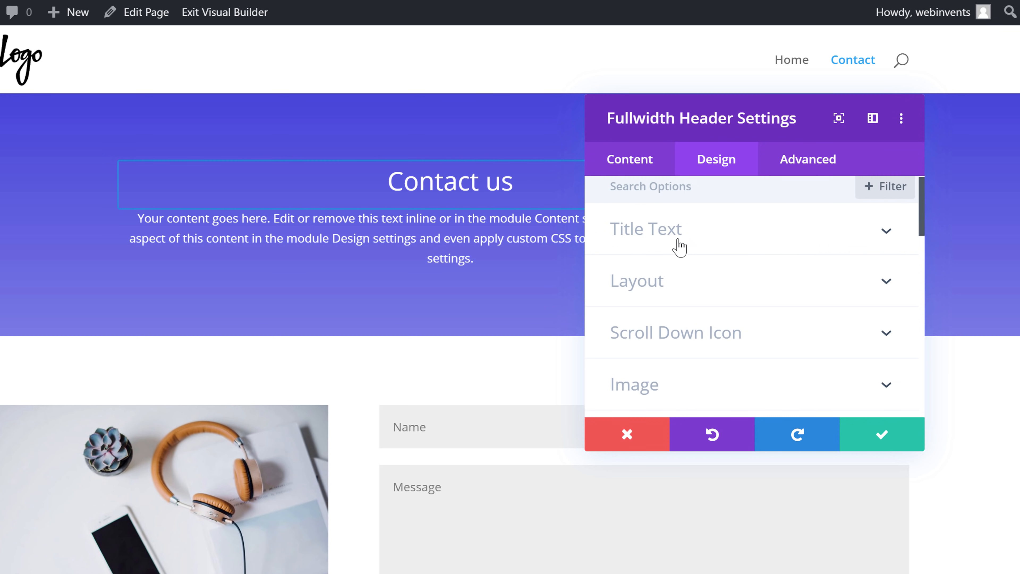
pyautogui.click(632, 246)
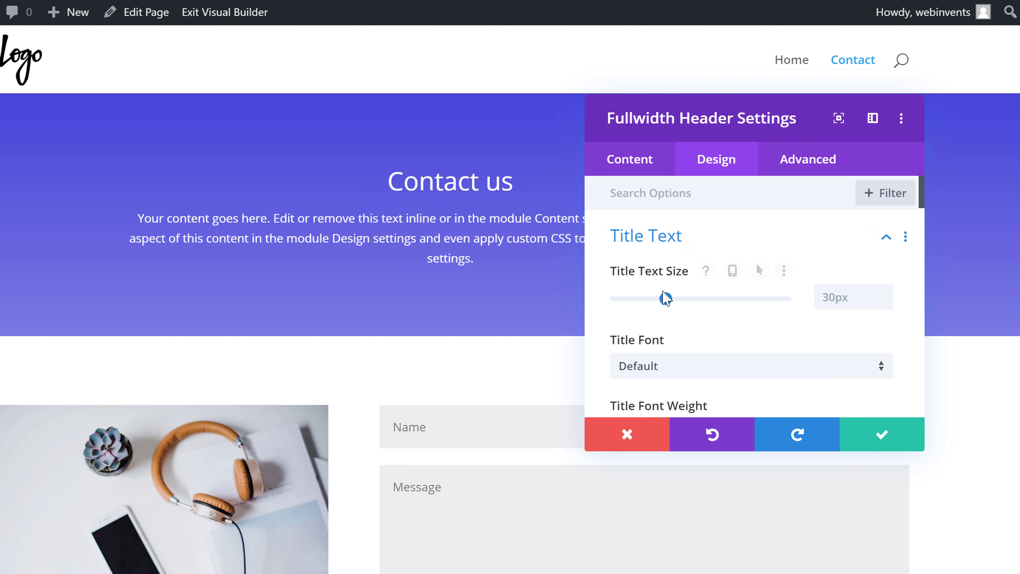
pyautogui.moveTo(666, 299); pyautogui.dragTo(706, 301)
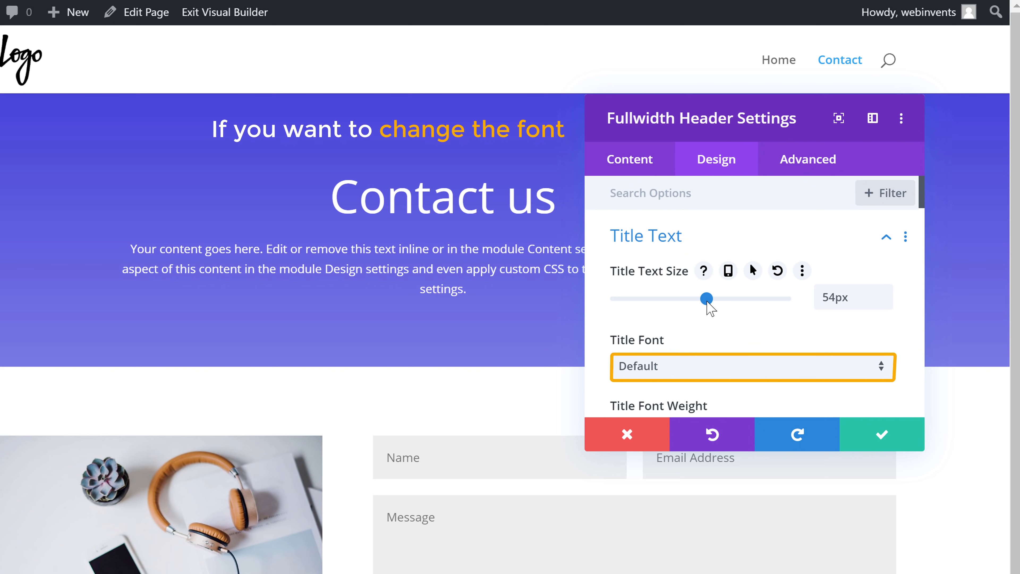
pyautogui.click(637, 370)
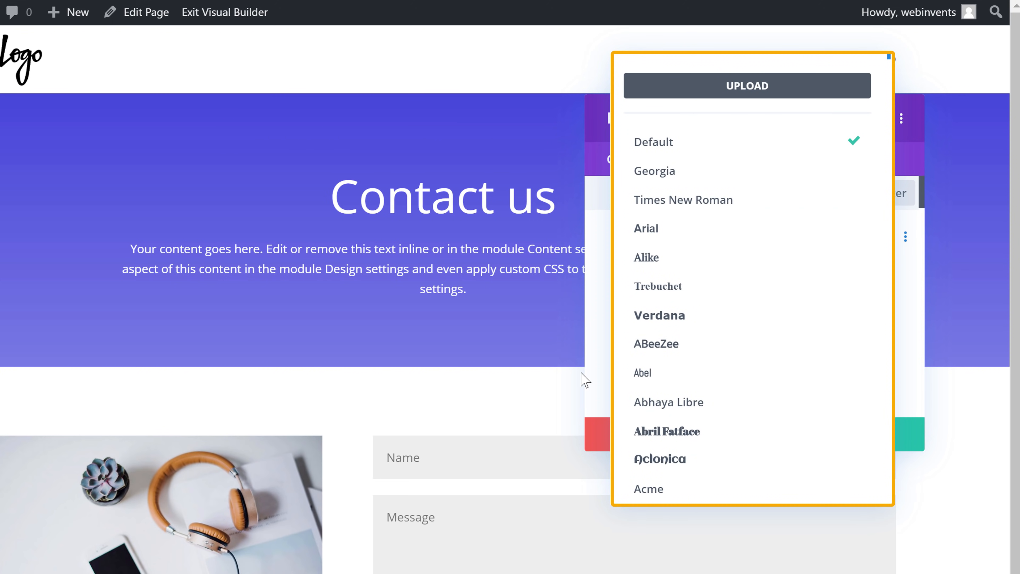
pyautogui.click(641, 265)
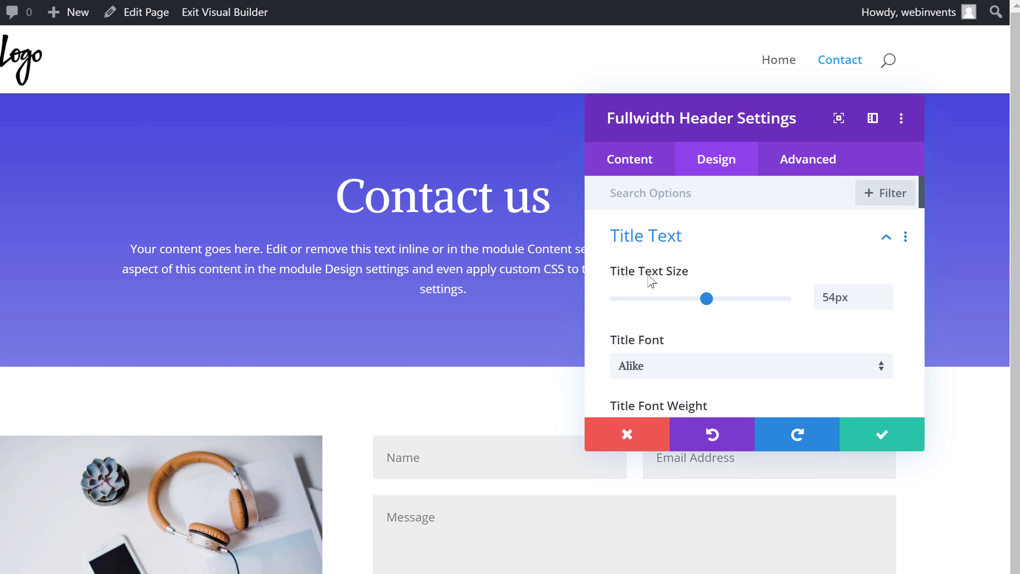
pyautogui.click(883, 444)
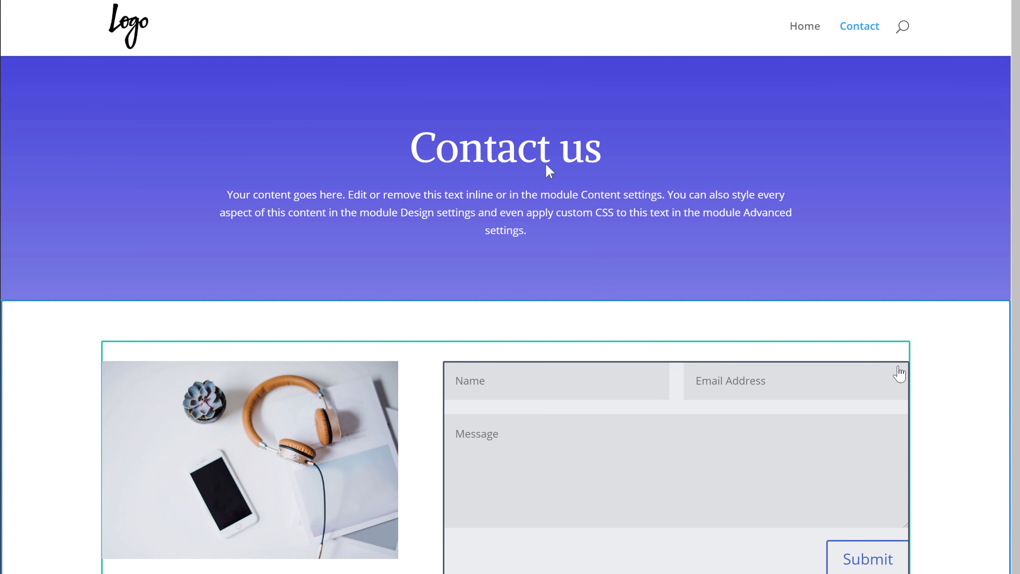
# Step: Increase the spacing above and below the Contact us header within its section
pyautogui.moveTo(501, 82); pyautogui.dragTo(498, 116)
pyautogui.moveTo(507, 309); pyautogui.dragTo(511, 387)
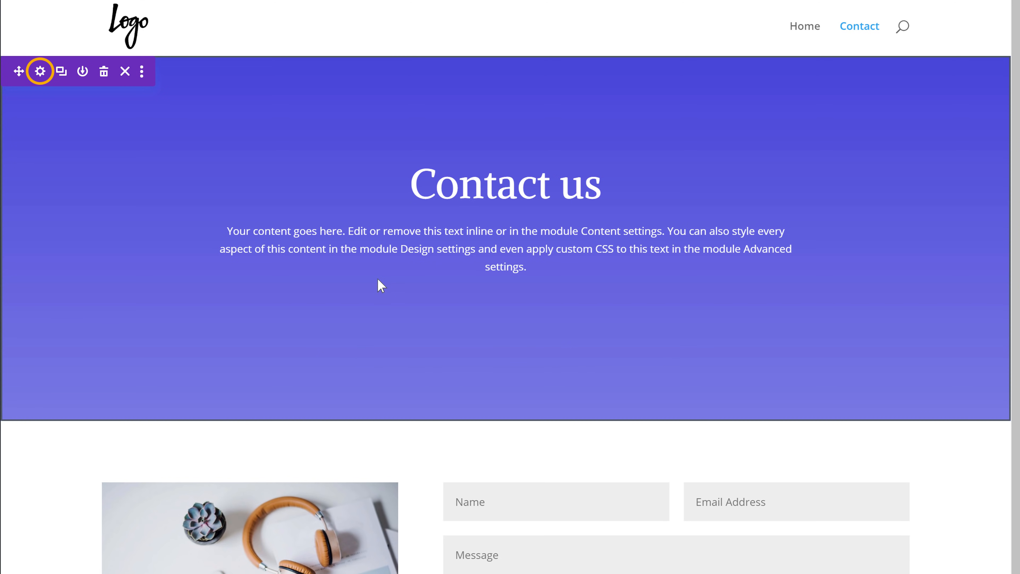
# Step: Add a two-layer jagged mountain divider to the bottom edge of the Contact us section and increase the divider's height
pyautogui.click(40, 75)
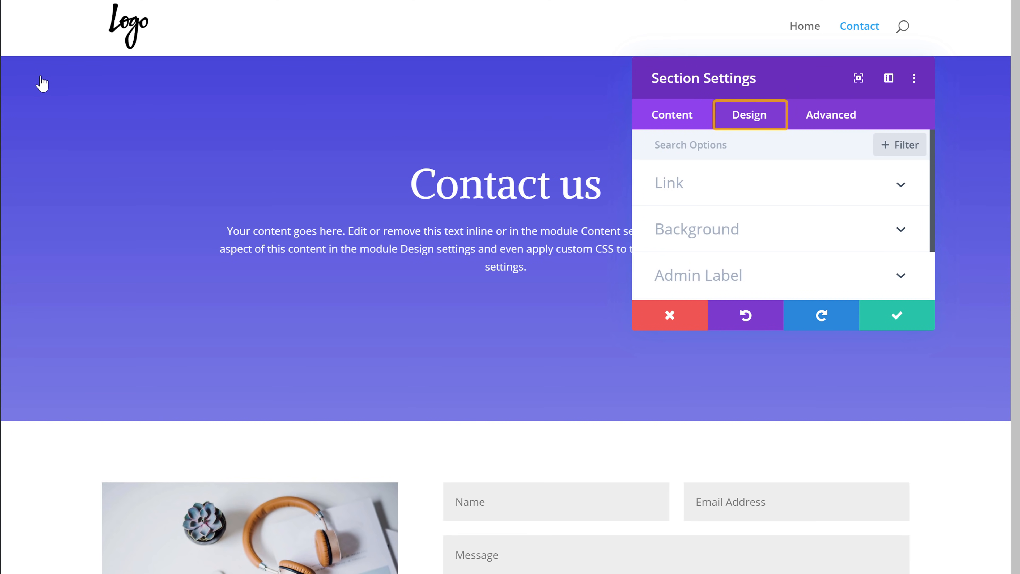
pyautogui.click(747, 128)
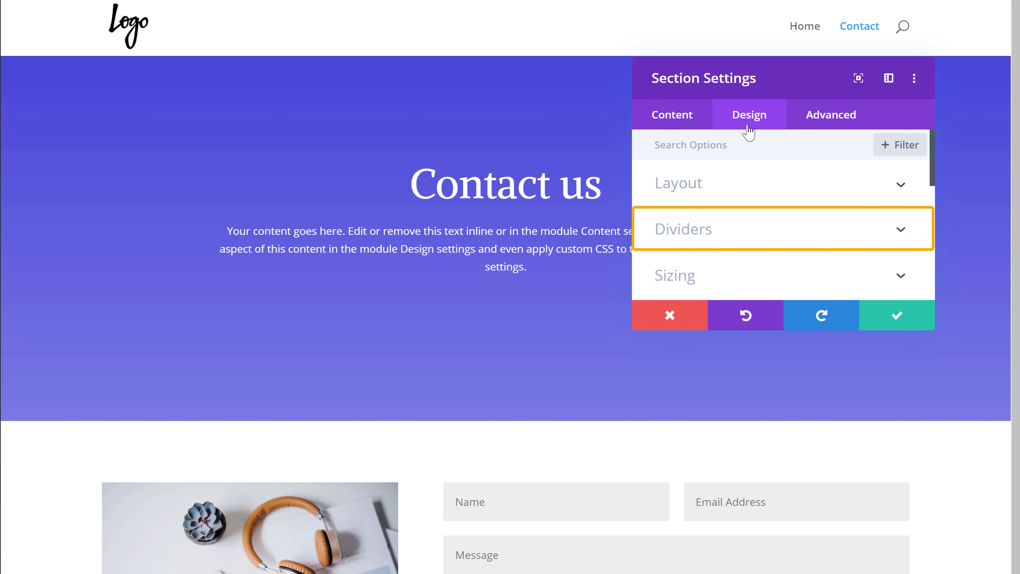
pyautogui.click(677, 233)
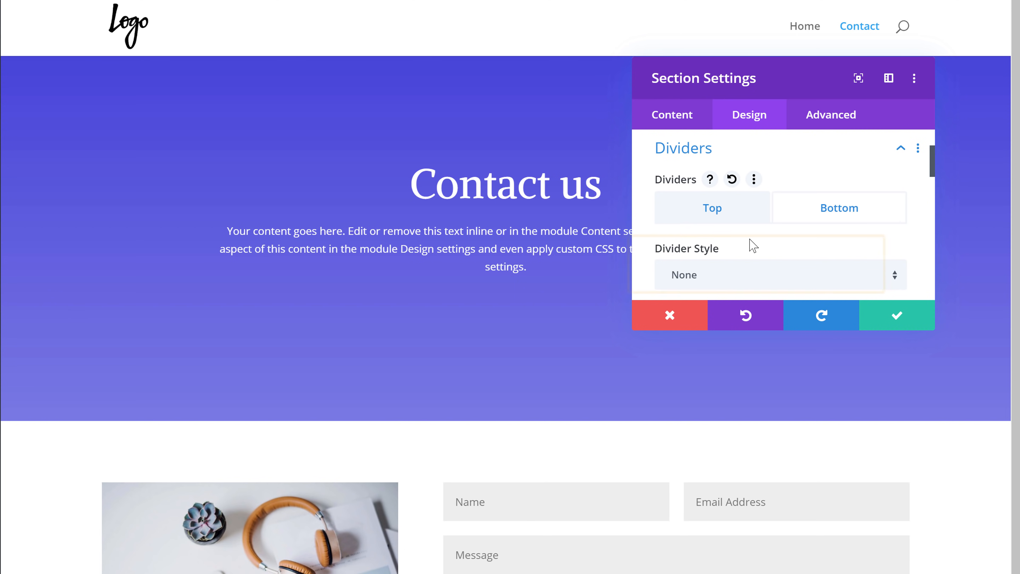
pyautogui.click(684, 281)
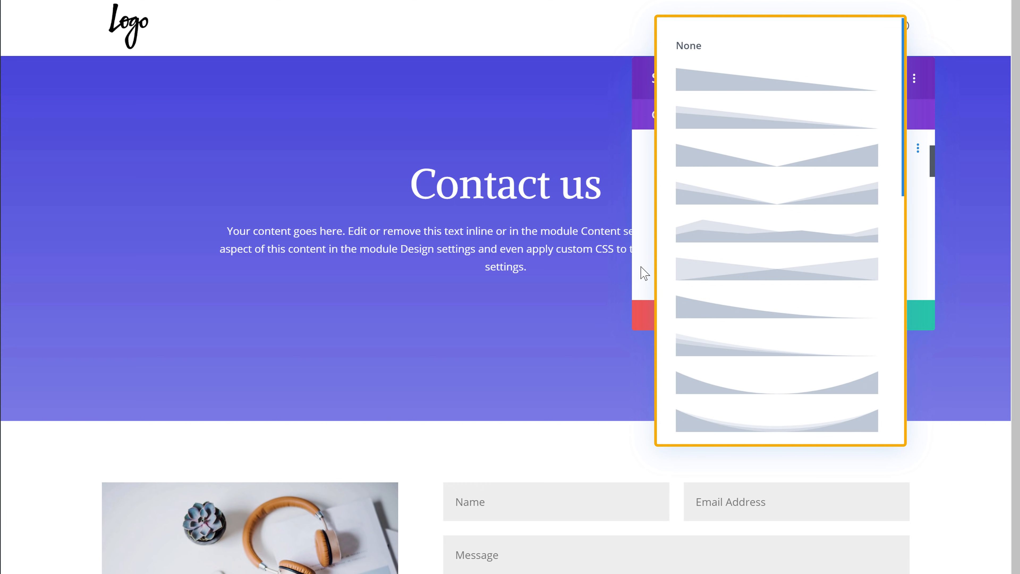
pyautogui.click(708, 237)
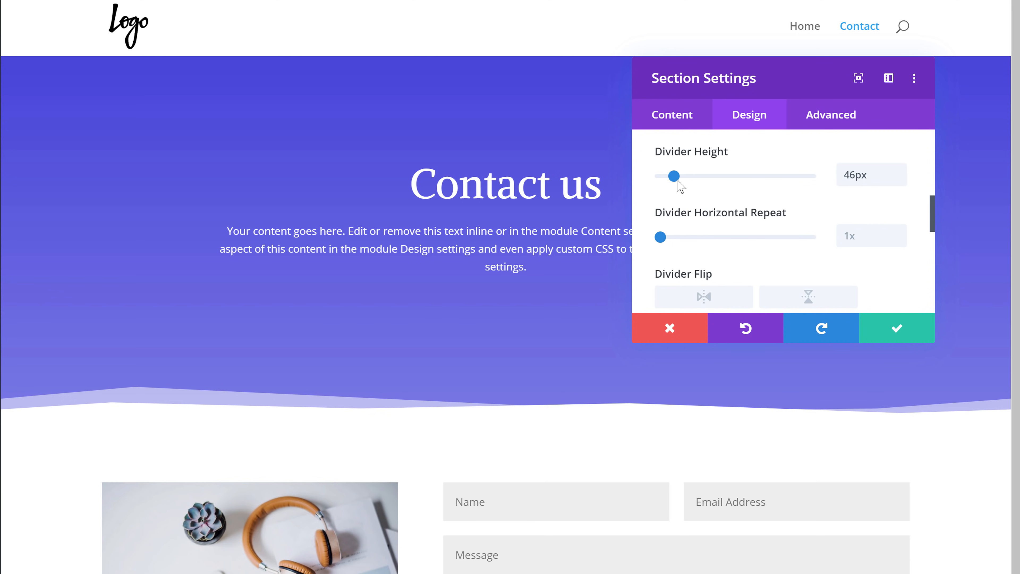
pyautogui.moveTo(677, 179); pyautogui.dragTo(710, 180)
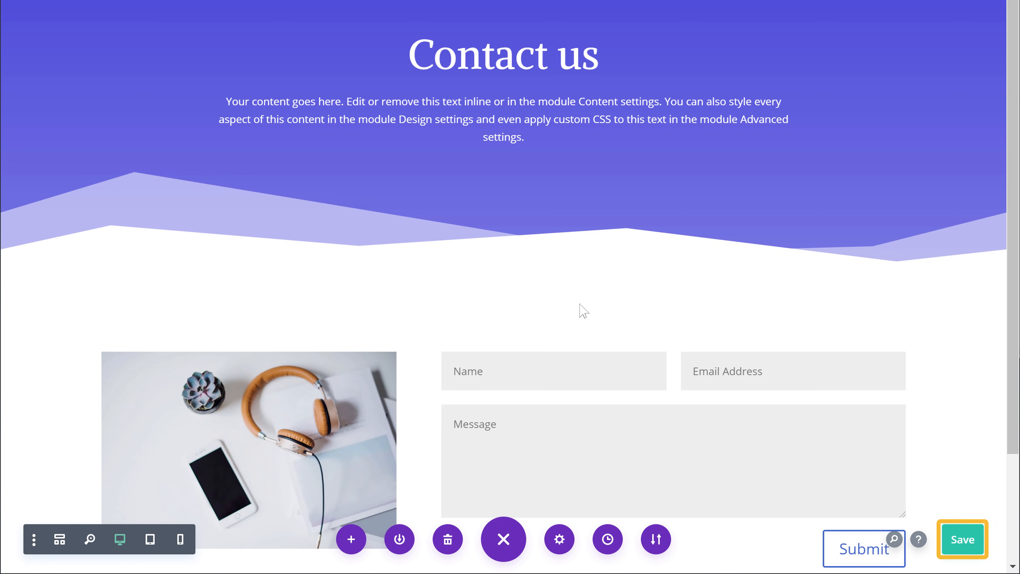
# Step: Save the Contact page and switch to the browser tab with its live version
pyautogui.click(963, 545)
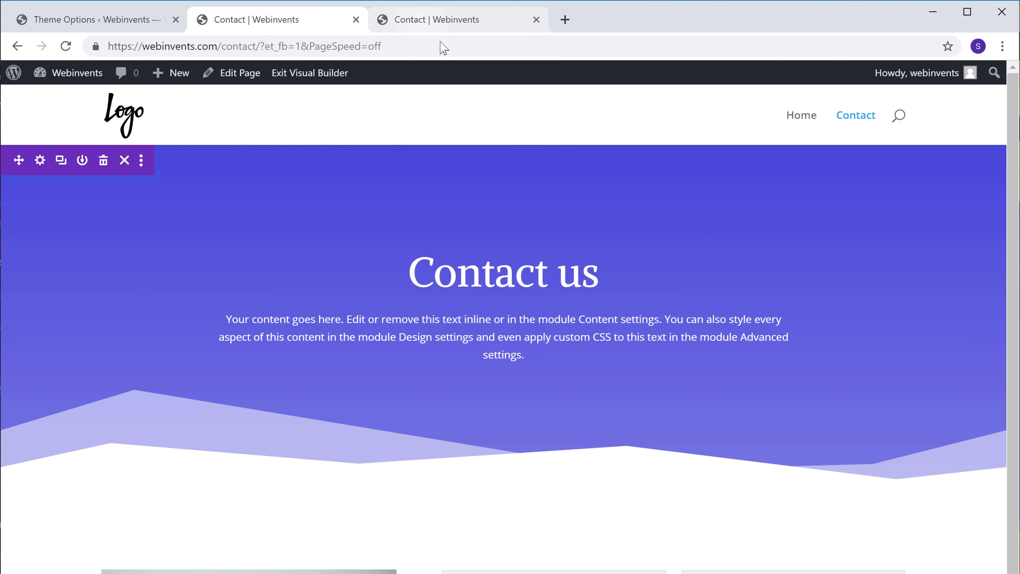
pyautogui.click(422, 23)
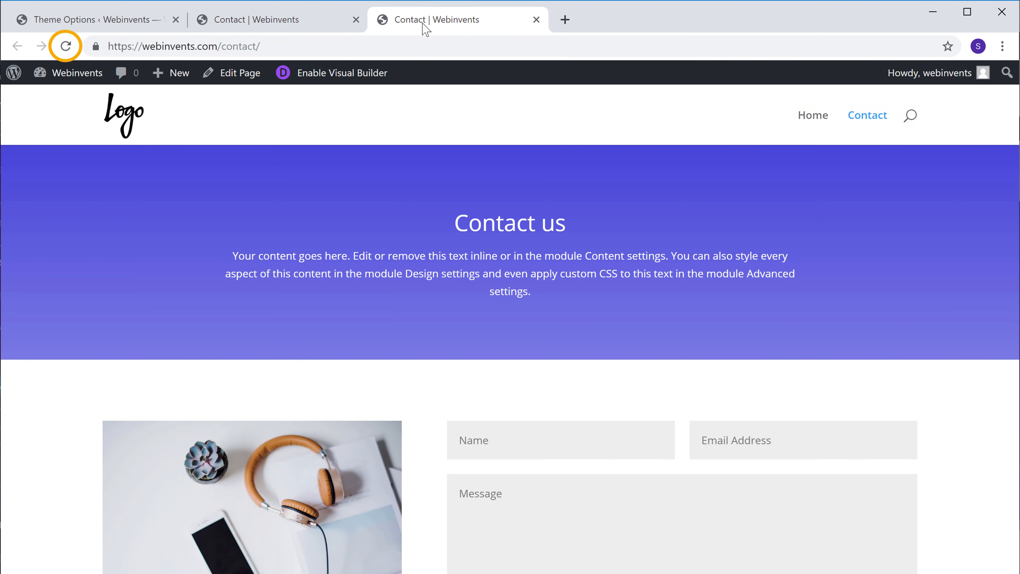